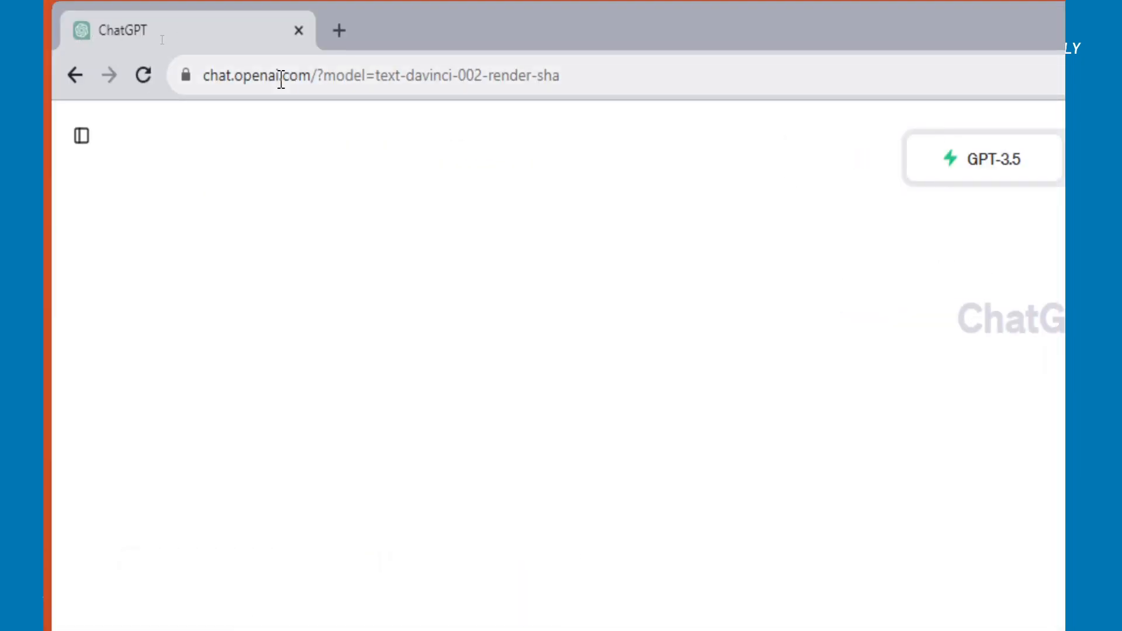
# Set the chat model to GPT-4 with the Advanced Data Analysis mode
pyautogui.moveTo(1058, 174)
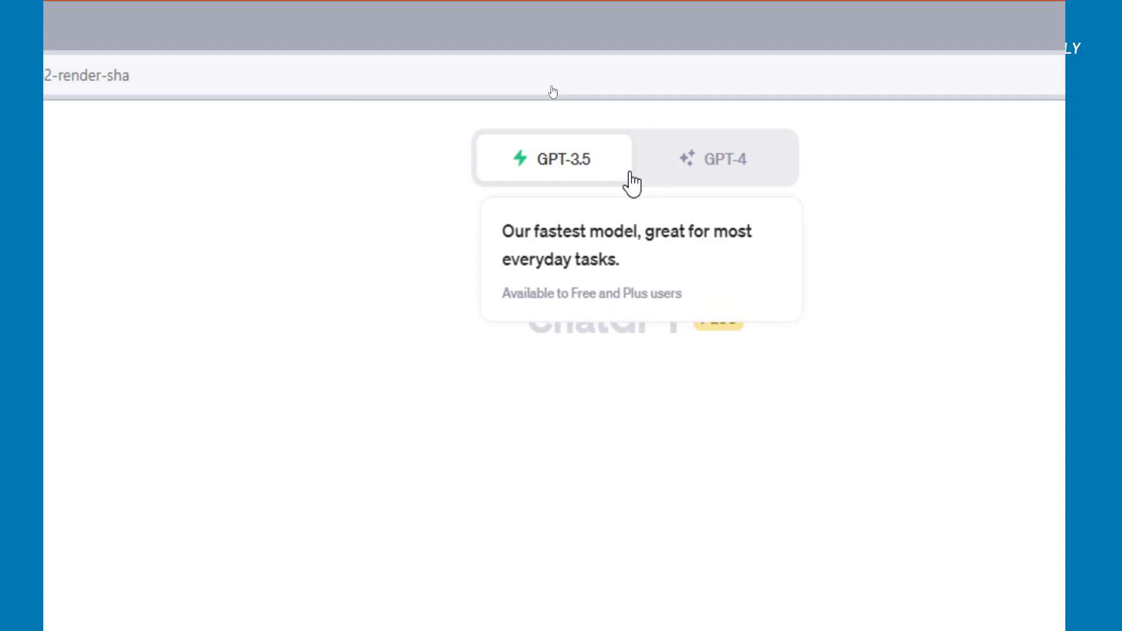
pyautogui.moveTo(751, 174)
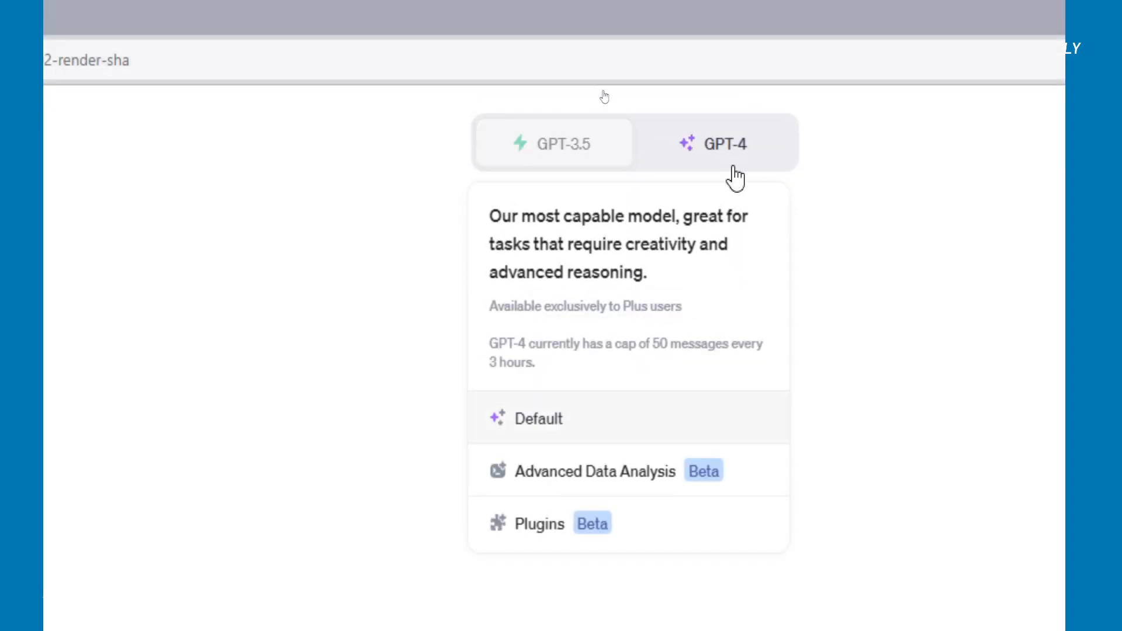
pyautogui.click(730, 173)
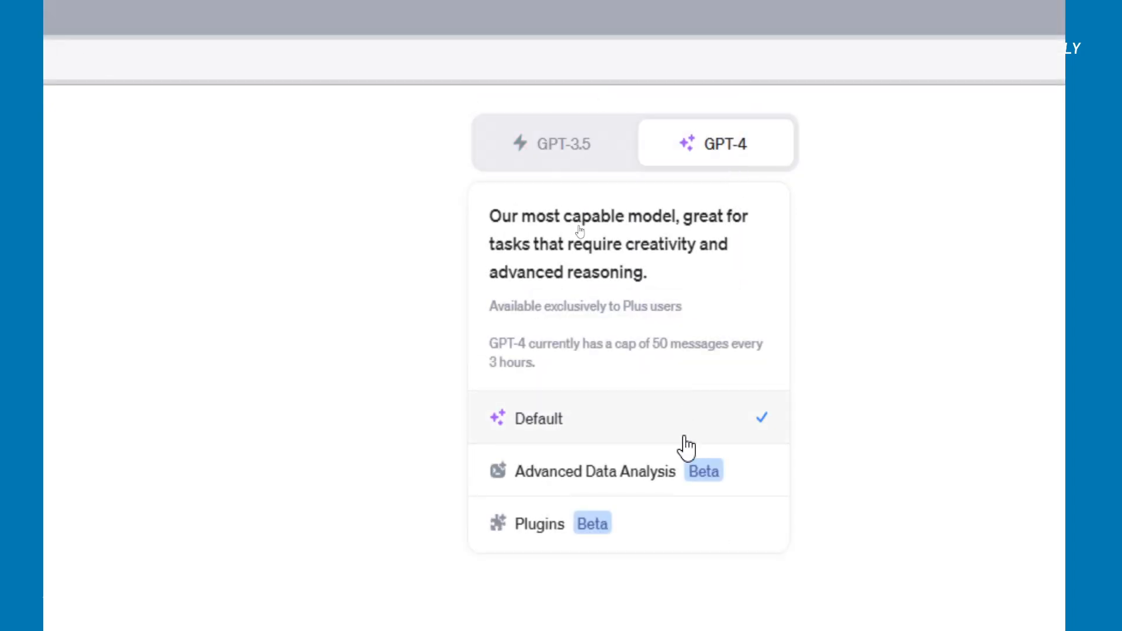
pyautogui.click(682, 486)
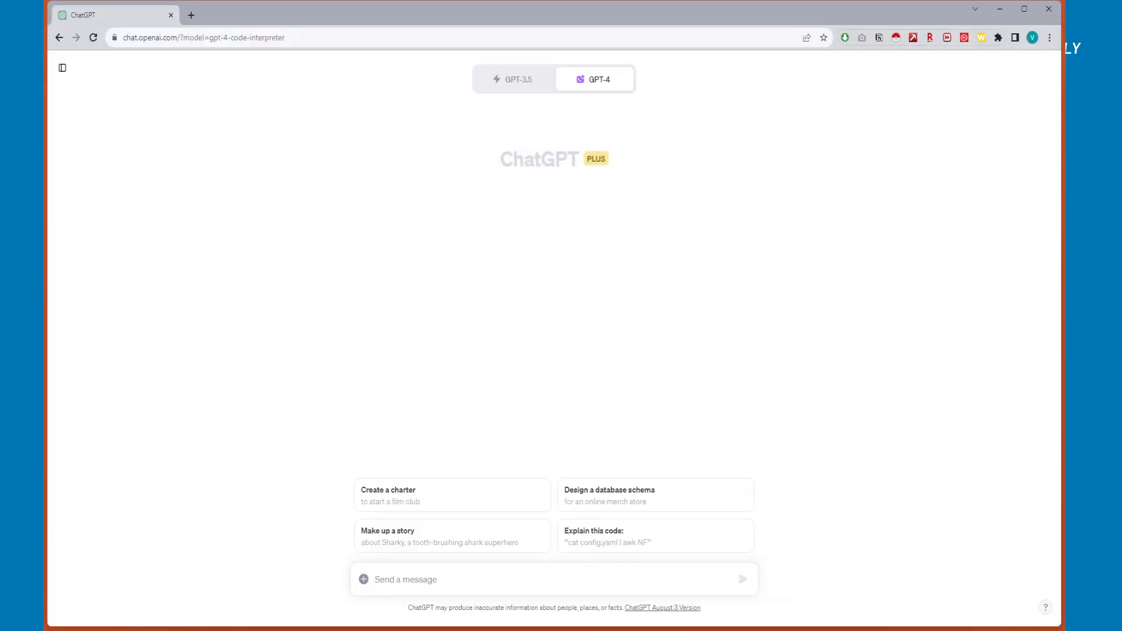
# Paste the general ledger cleaning prompt into the message and attach the file GL Source data short for ChatGPT.xlsx
pyautogui.hotkey('ctrl', 'v')
pyautogui.scroll(5, 470, 560)
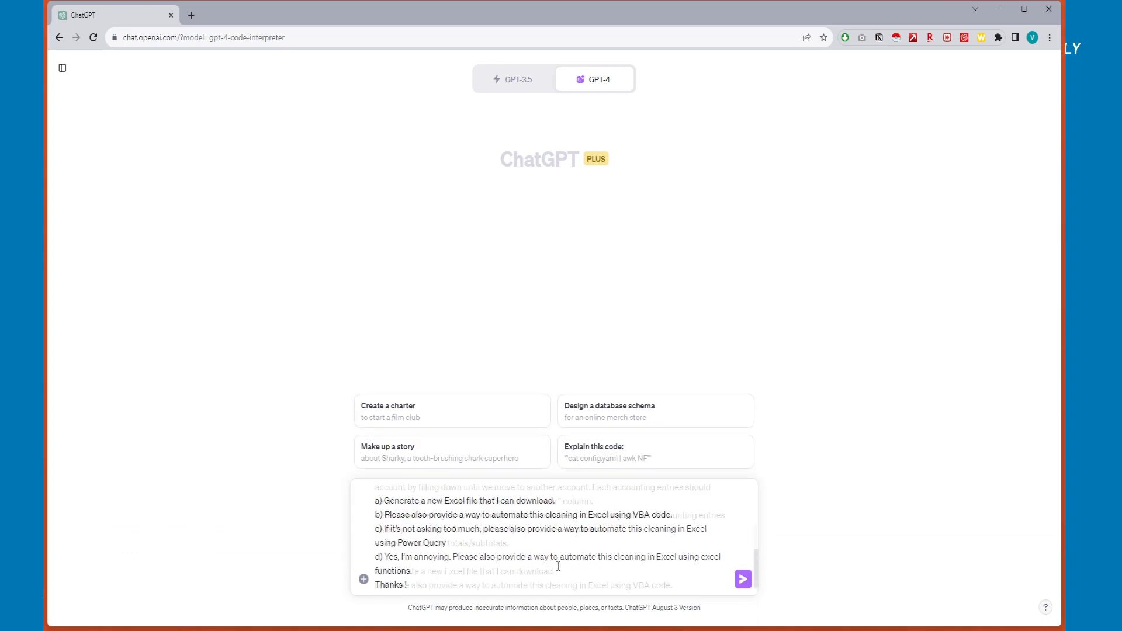
pyautogui.click(364, 581)
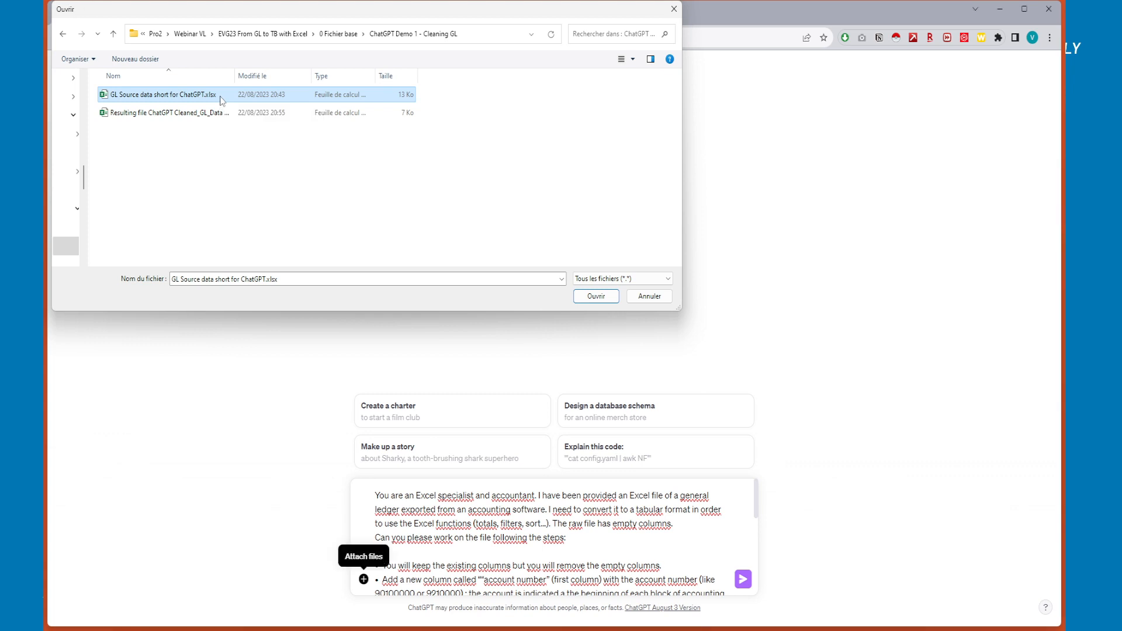
pyautogui.press('Return')
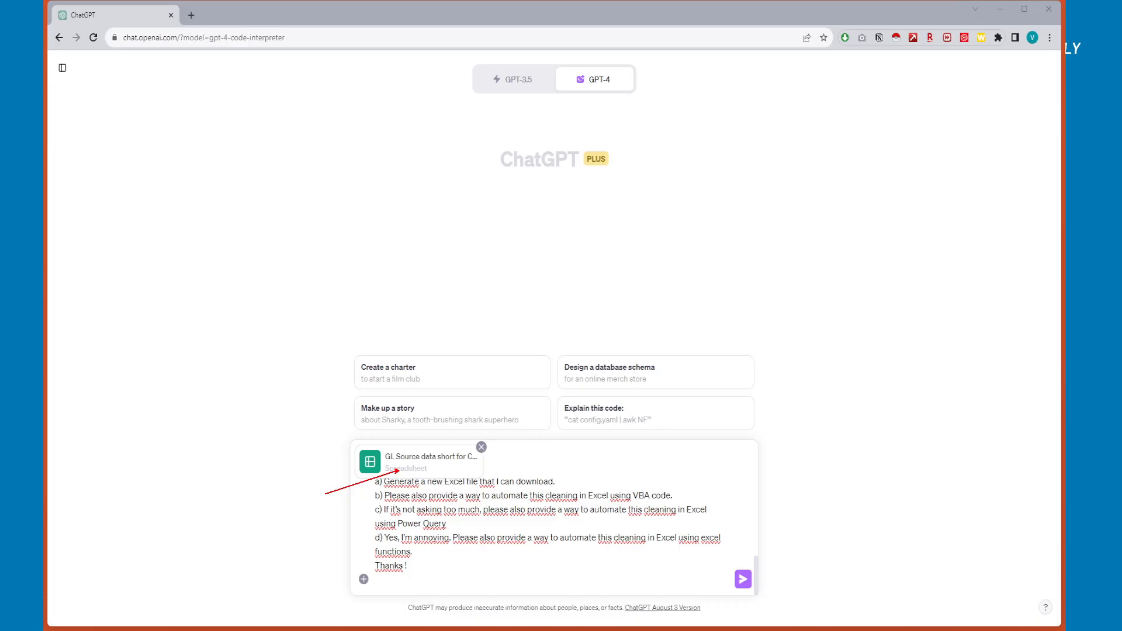
# Review the cleaning prompt from start to end and send it with the attached spreadsheet
pyautogui.press('Escape')
pyautogui.scroll(10, 447, 532)
pyautogui.scroll(-10, 447, 529)
pyautogui.scroll(10, 448, 525)
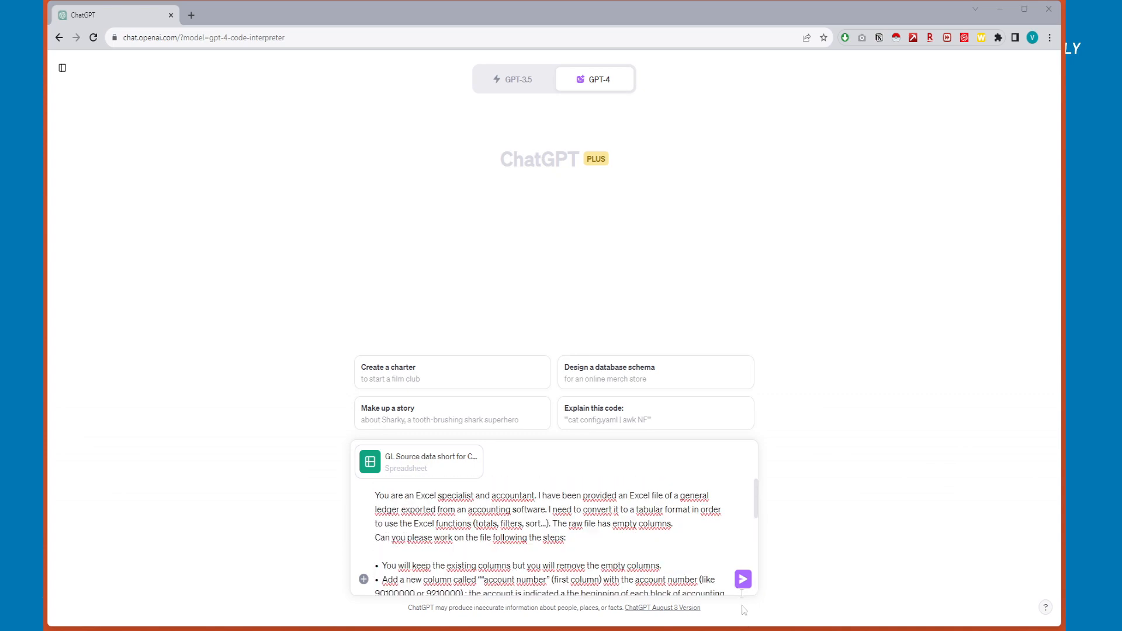
pyautogui.click(742, 579)
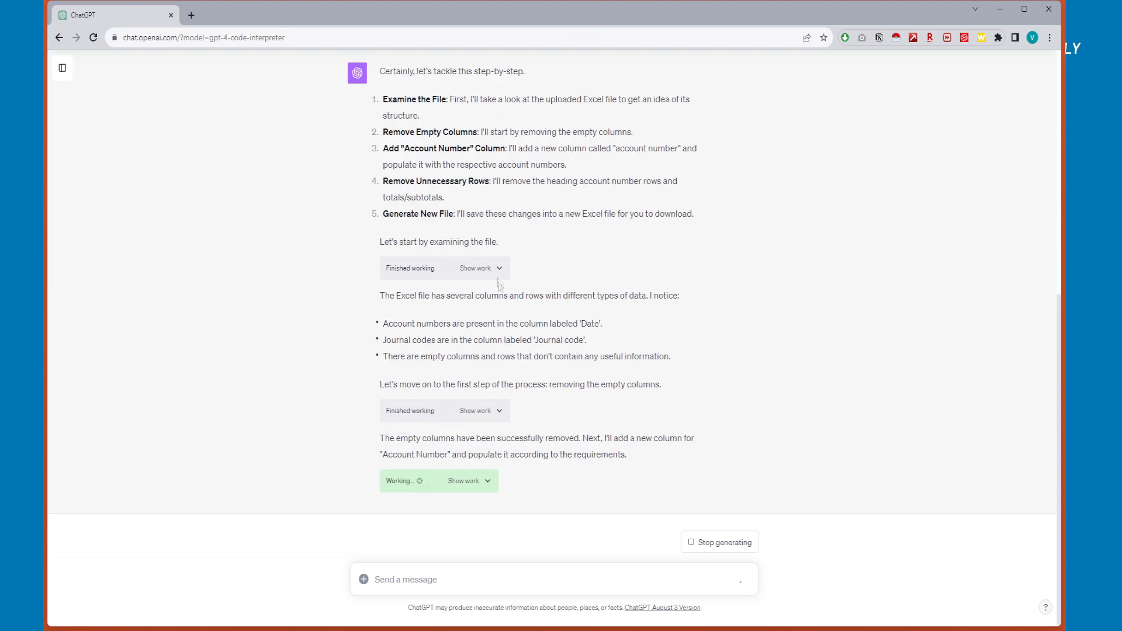
# Expand the work details of the file examination and inspect the Python code and its result
pyautogui.click(499, 268)
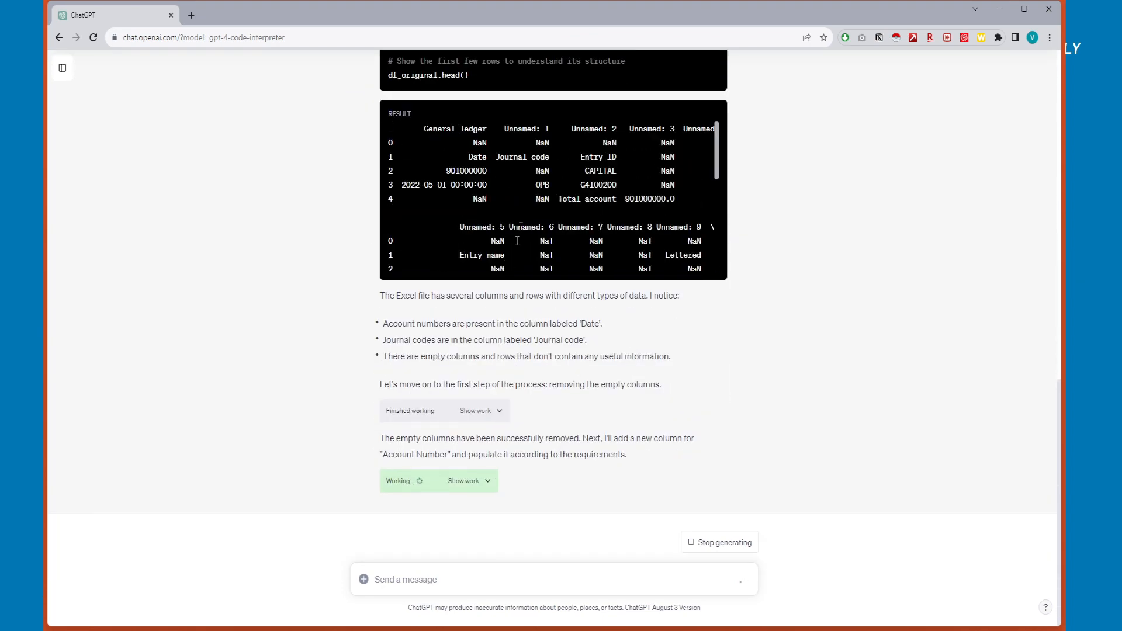
pyautogui.scroll(5, 508, 263)
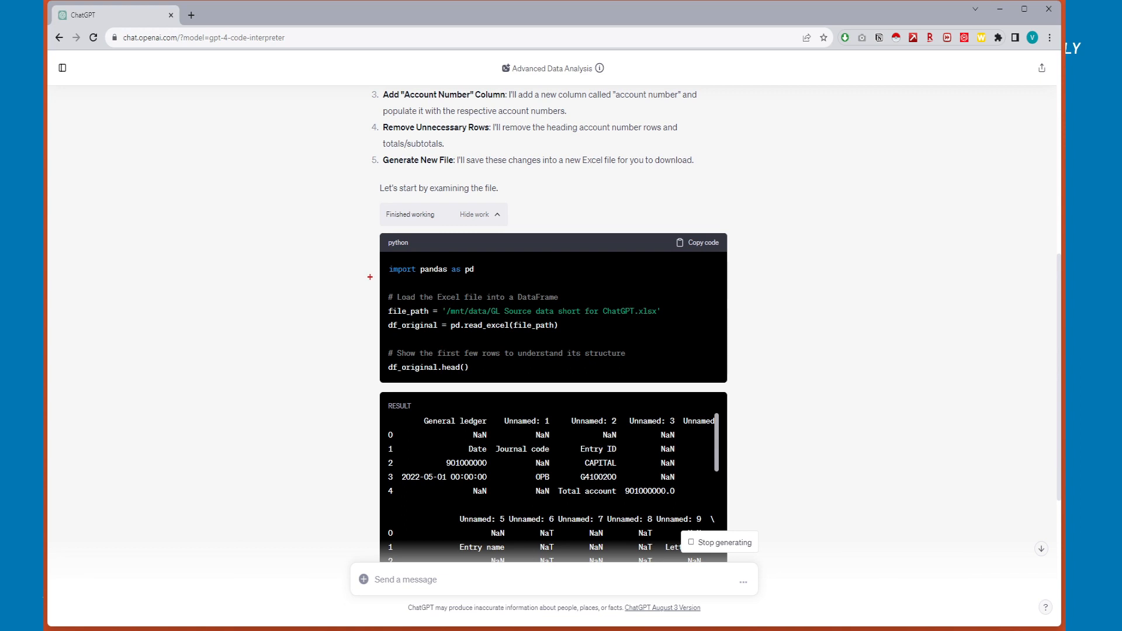
pyautogui.moveTo(374, 277); pyautogui.dragTo(238, 304)
pyautogui.moveTo(393, 227); pyautogui.dragTo(415, 255)
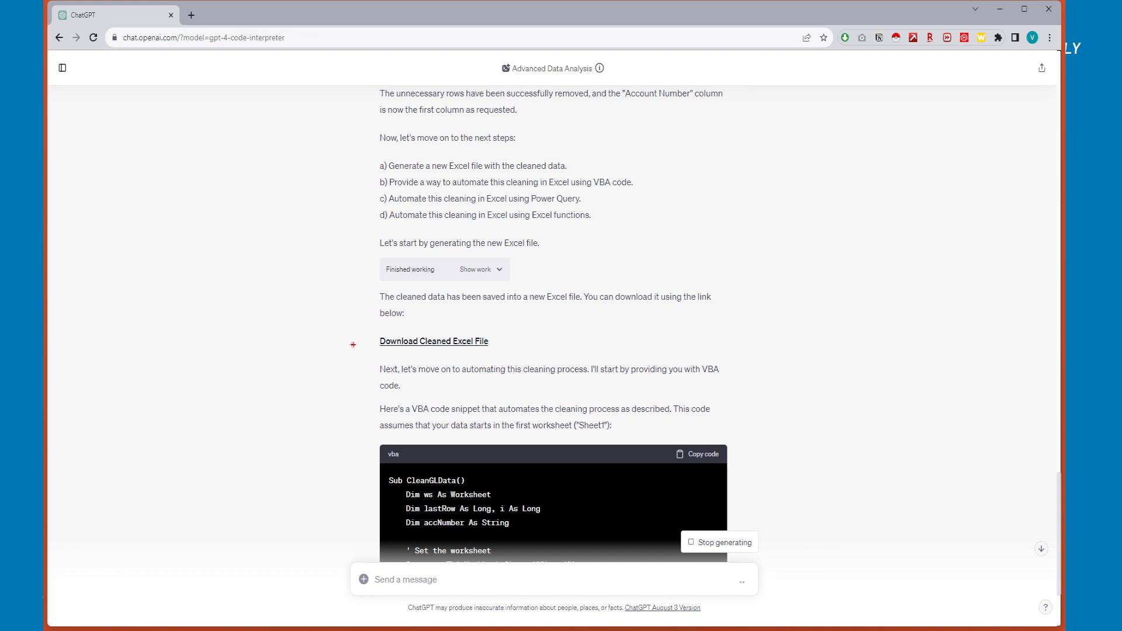
# Download the cleaned Excel file from the link in the reply and open it in Excel
pyautogui.moveTo(371, 344); pyautogui.dragTo(275, 345)
pyautogui.moveTo(519, 347); pyautogui.dragTo(717, 347)
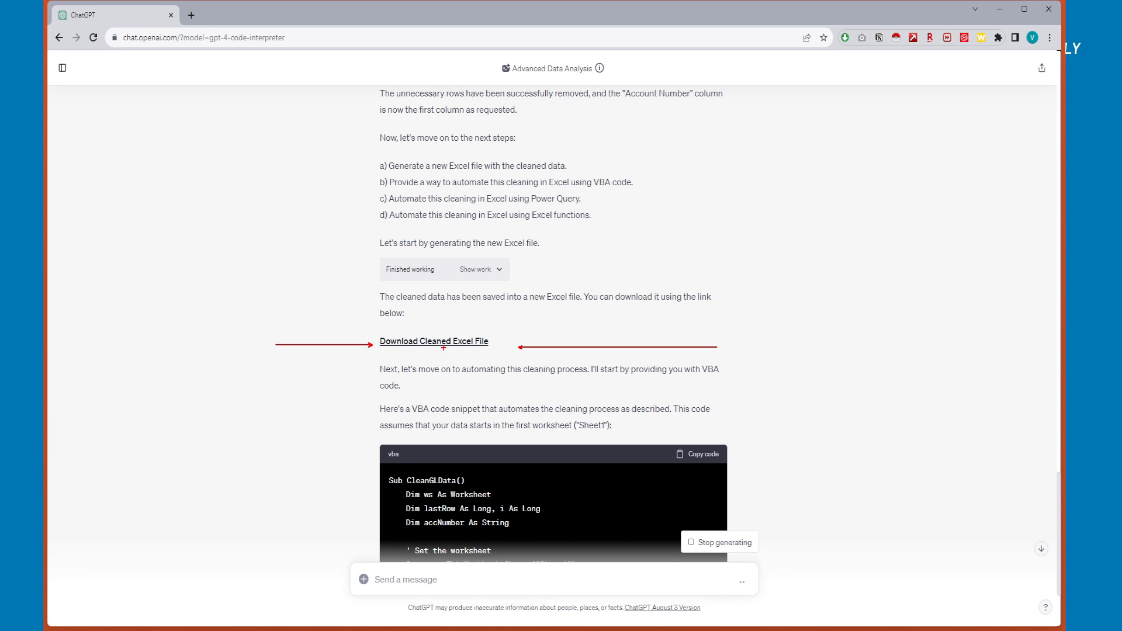
pyautogui.press('Escape')
pyautogui.click(444, 344)
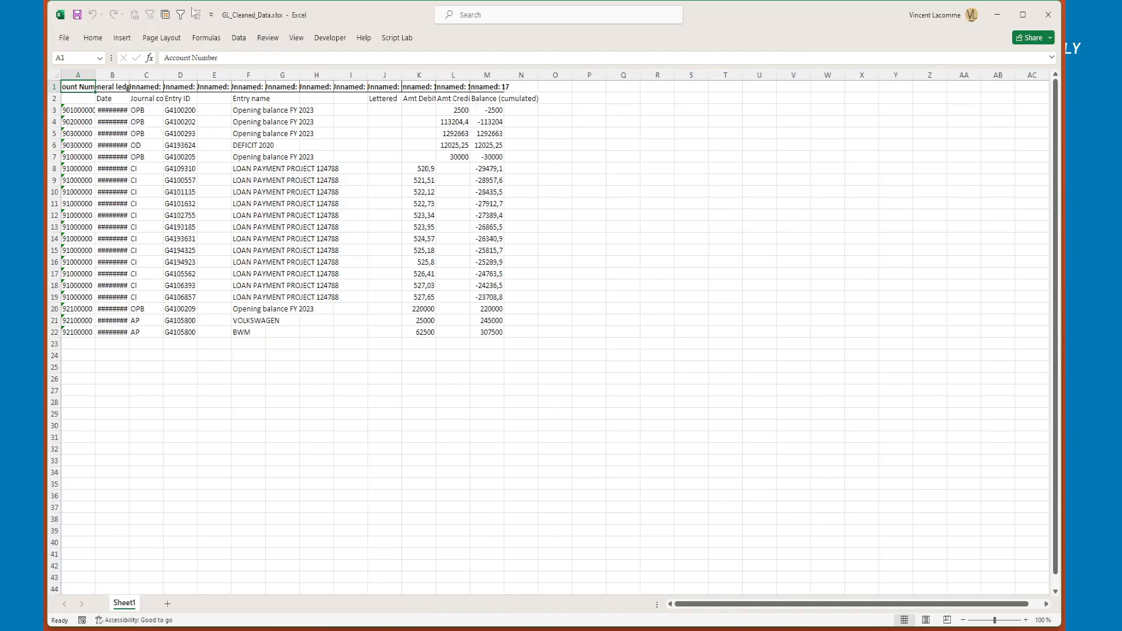
# Widen columns A, B, C and F of the cleaned ledger sheet to fit their contents
pyautogui.keyDown('ctrl'); pyautogui.scroll(4, 194, 118); pyautogui.keyUp('ctrl')
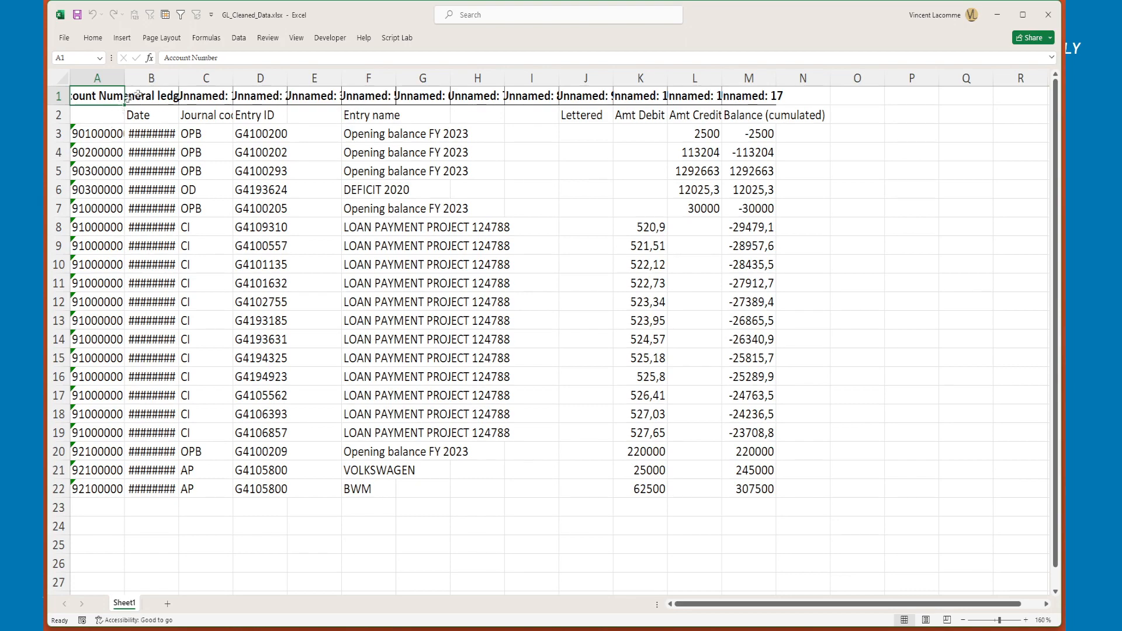
pyautogui.moveTo(179, 77); pyautogui.dragTo(353, 78)
pyautogui.moveTo(517, 78); pyautogui.dragTo(659, 78)
pyautogui.scroll(-1, 730, 140)
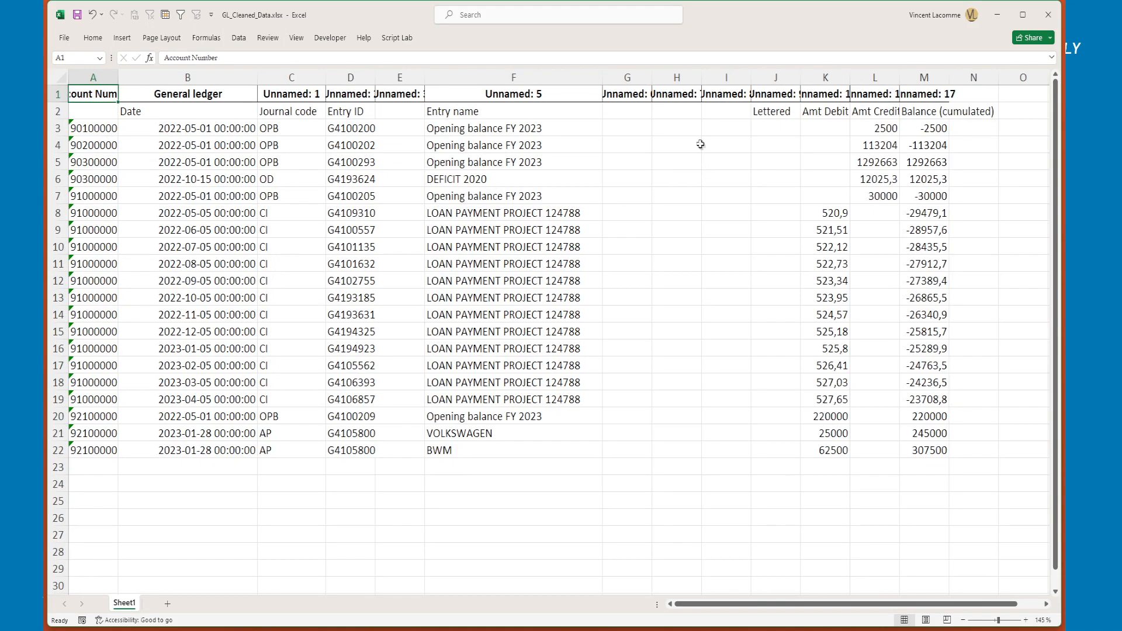
pyautogui.doubleClick(118, 77)
# Check the account numbers, dates, header row, entry names and columns G to J of the cleaned ledger
pyautogui.moveTo(107, 130); pyautogui.dragTo(98, 467)
pyautogui.moveTo(164, 128); pyautogui.dragTo(237, 467)
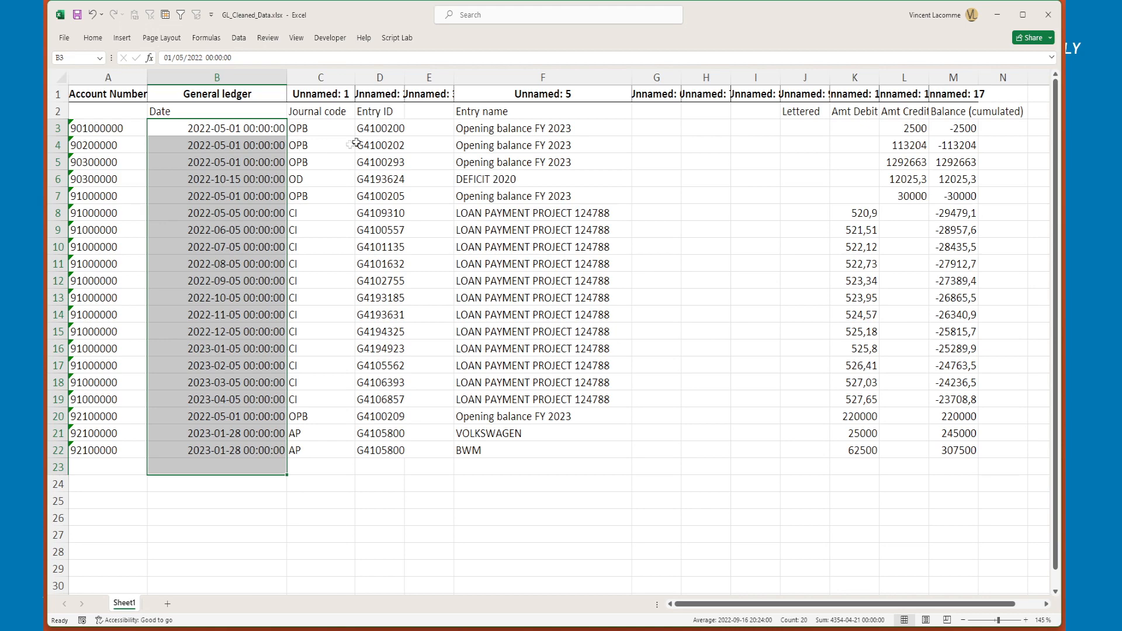
pyautogui.click(390, 94)
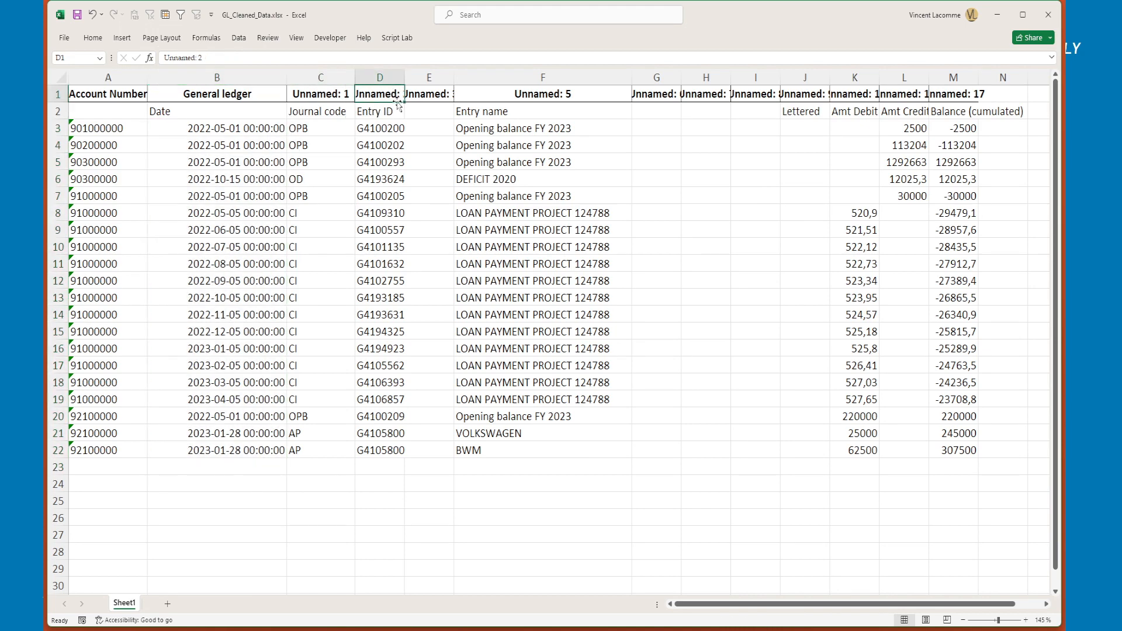
pyautogui.click(504, 74)
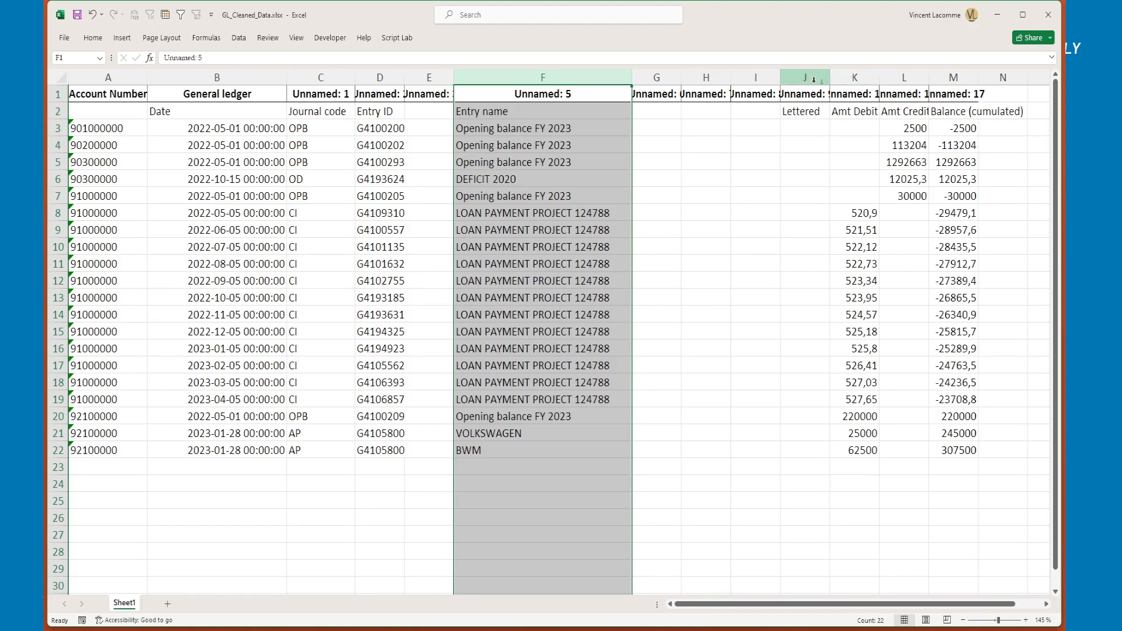
pyautogui.moveTo(655, 77); pyautogui.dragTo(794, 72)
pyautogui.click(683, 200)
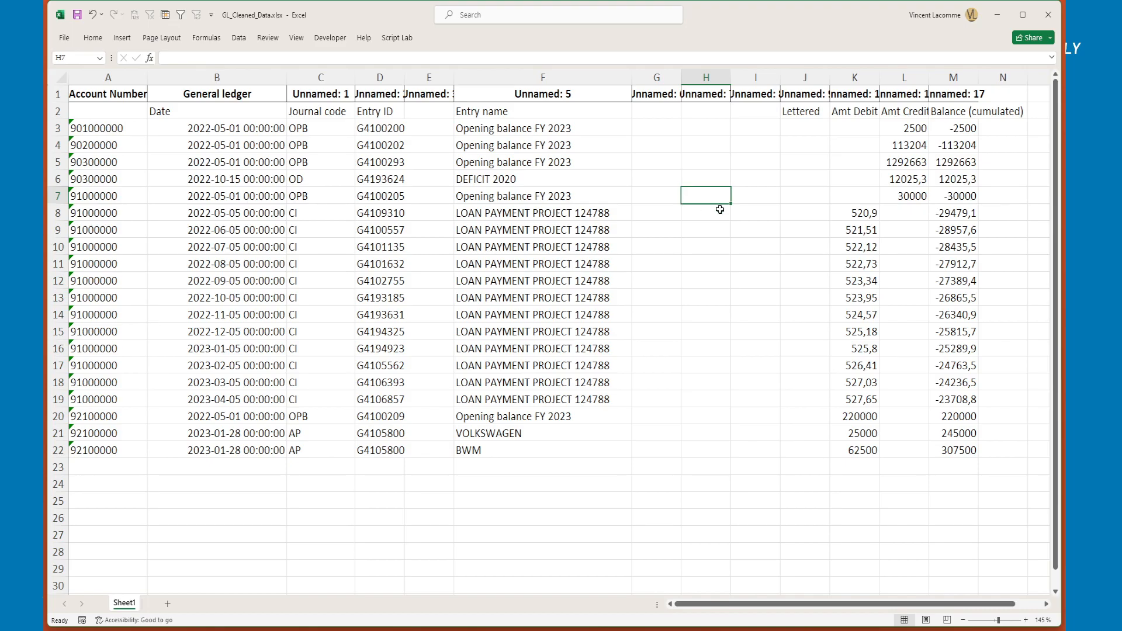
# Switch back to ChatGPT and read the VBA cleaning code with its usage instructions
pyautogui.hotkey('alt', 'Tab')
pyautogui.moveTo(414, 131); pyautogui.dragTo(612, 192)
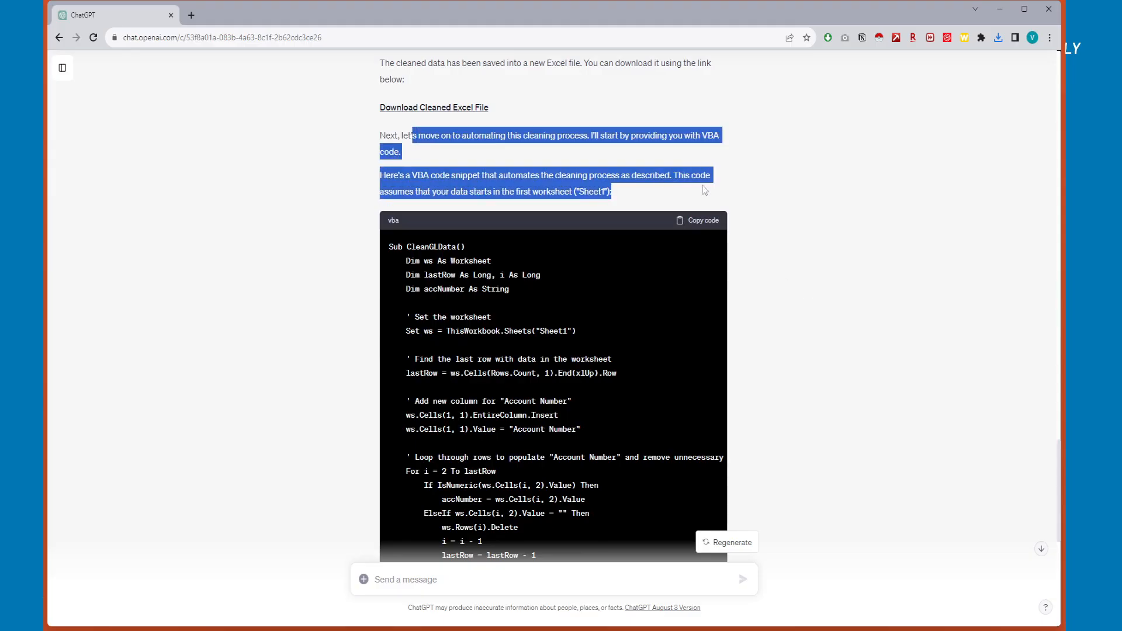
pyautogui.scroll(-2, 718, 182)
pyautogui.moveTo(611, 487); pyautogui.dragTo(520, 509)
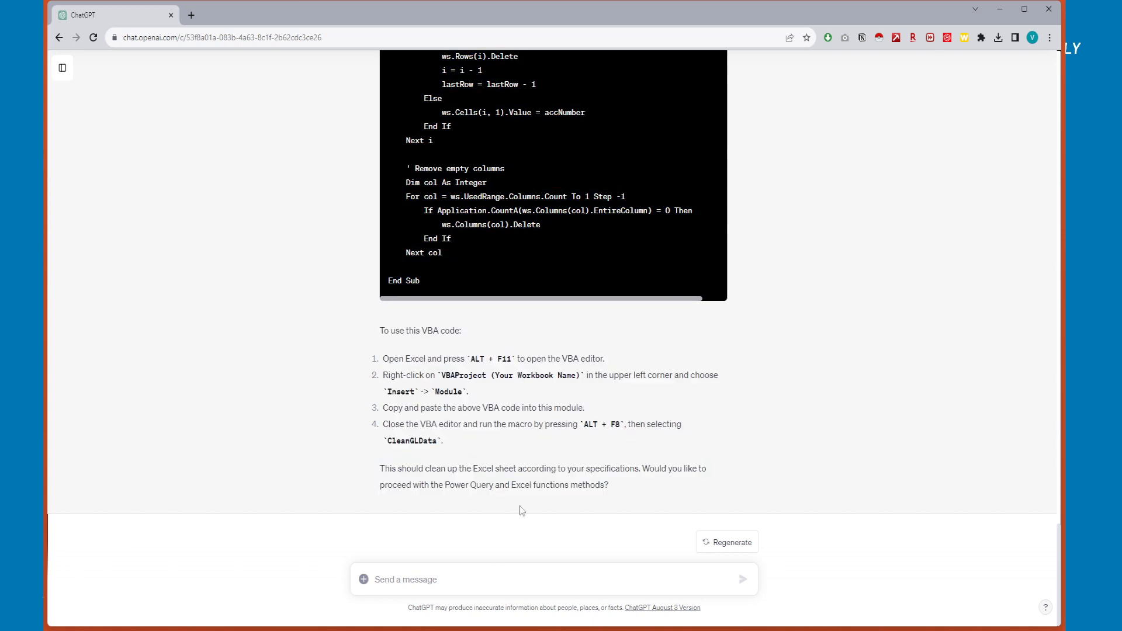
# Reply "Yes" to request the Power Query and Excel functions methods
pyautogui.click(467, 585)
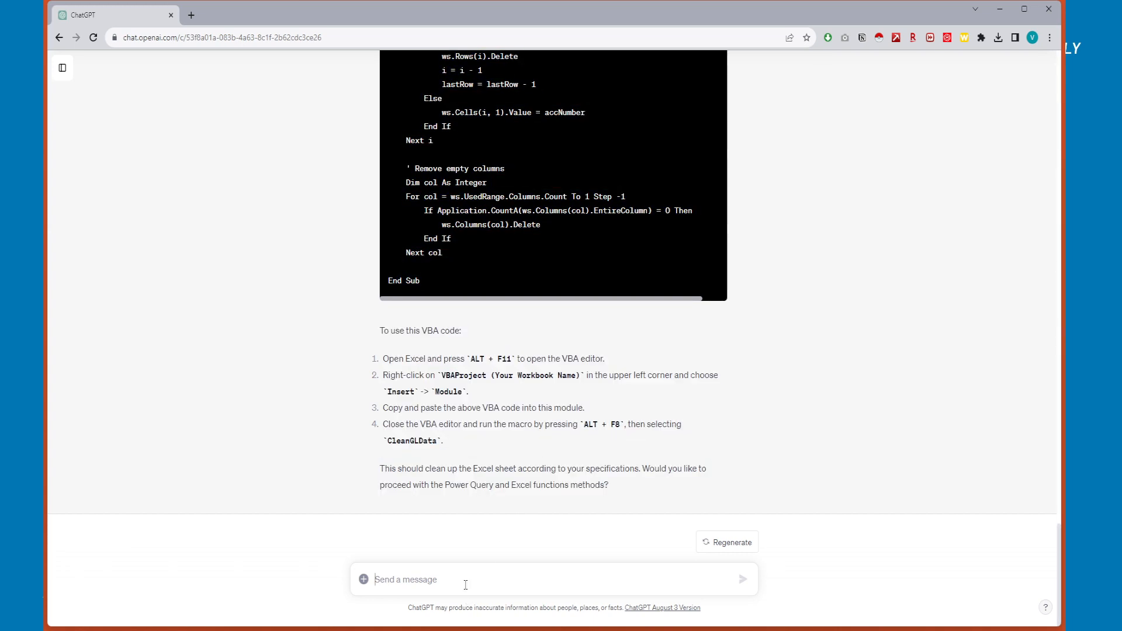
pyautogui.write('Yes')
pyautogui.press('Return')
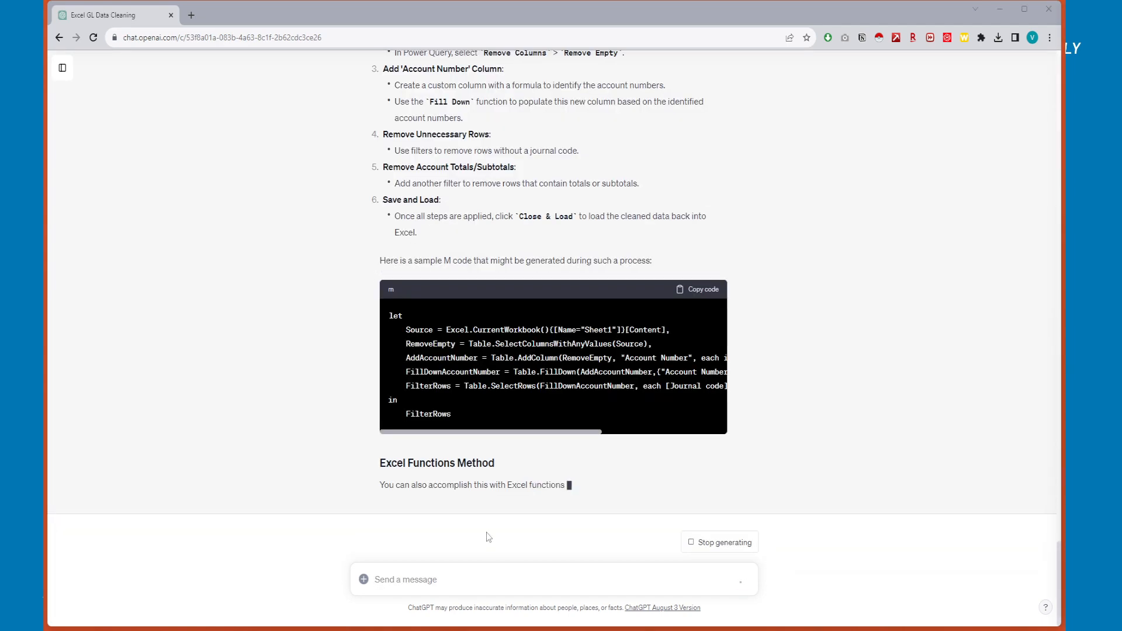
# Read the Power Query steps and the sample M code in the reply
pyautogui.scroll(2, 427, 502)
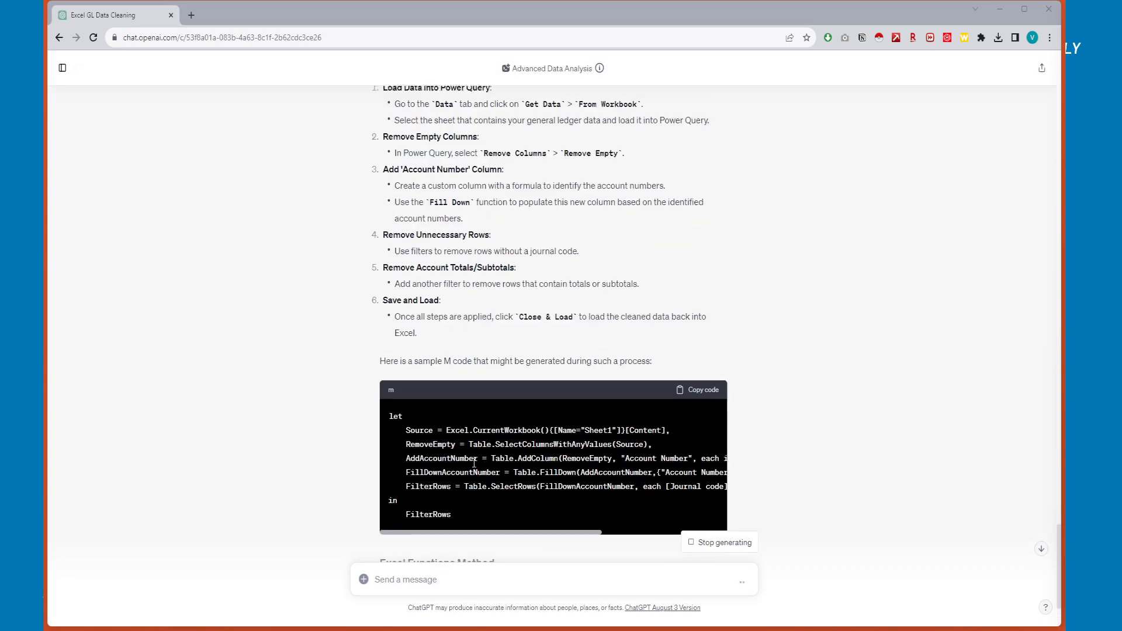
pyautogui.moveTo(468, 527); pyautogui.dragTo(381, 415)
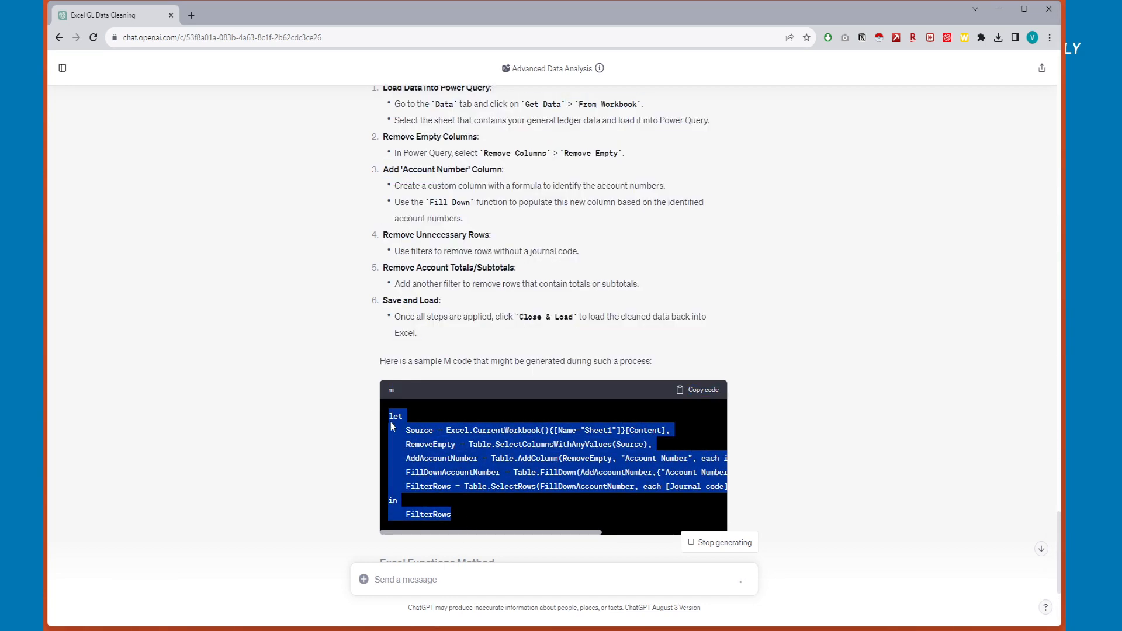
pyautogui.scroll(-5, 514, 356)
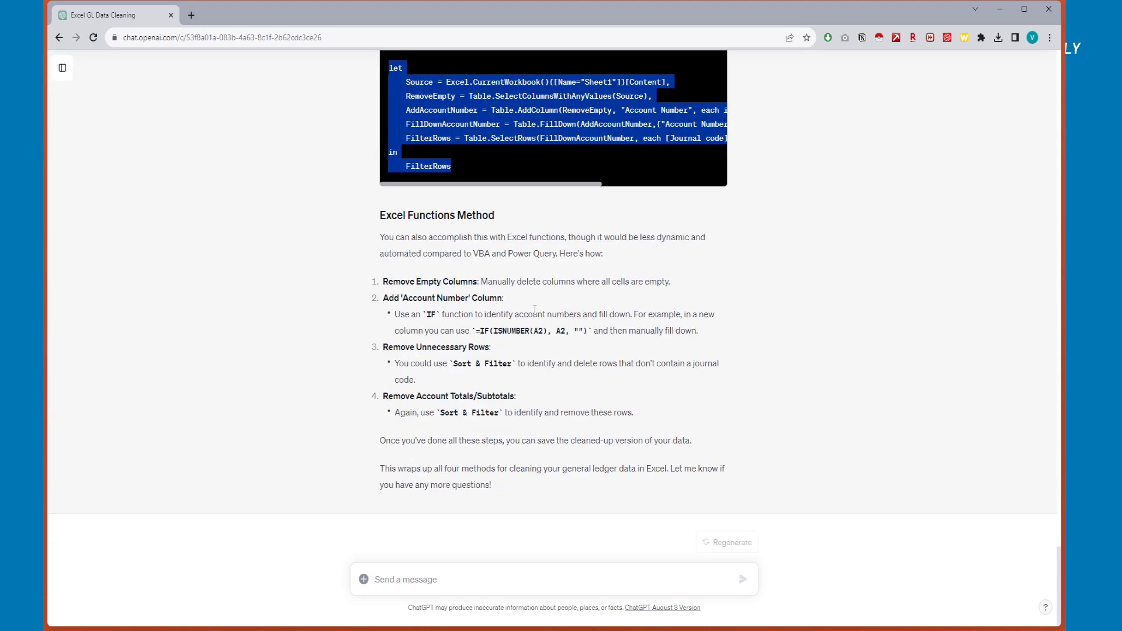
# Read the Excel Functions Method, from removing empty columns to the IF formula and the Sort & Filter steps
pyautogui.moveTo(384, 293); pyautogui.dragTo(477, 396)
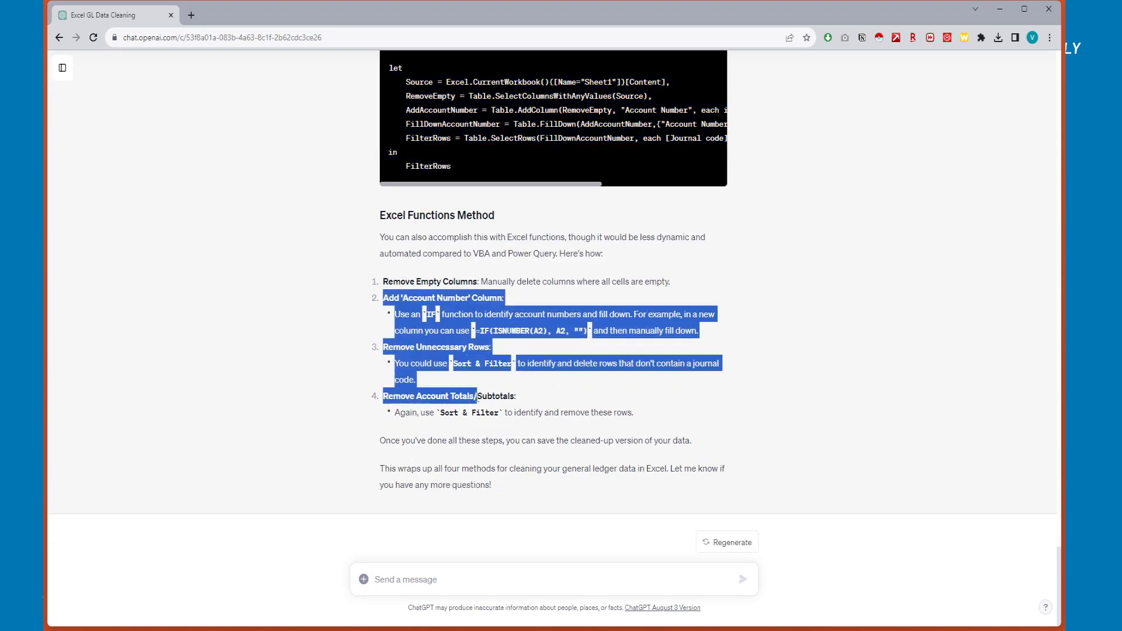
pyautogui.click(477, 397)
pyautogui.moveTo(383, 281); pyautogui.dragTo(548, 284)
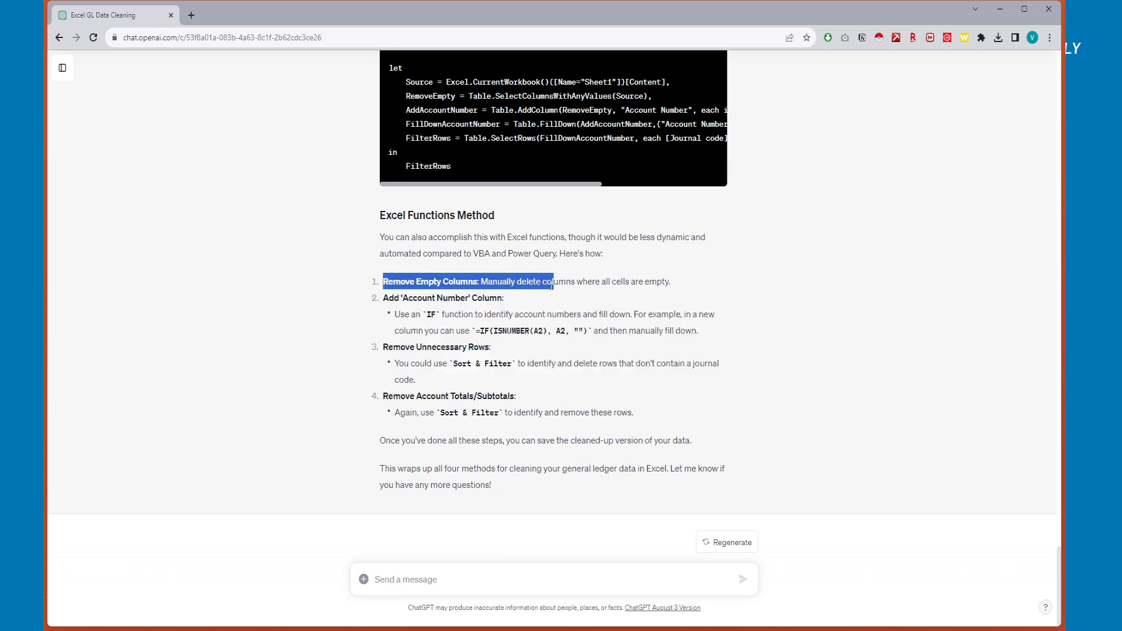
pyautogui.moveTo(383, 299); pyautogui.dragTo(594, 330)
pyautogui.click(538, 345)
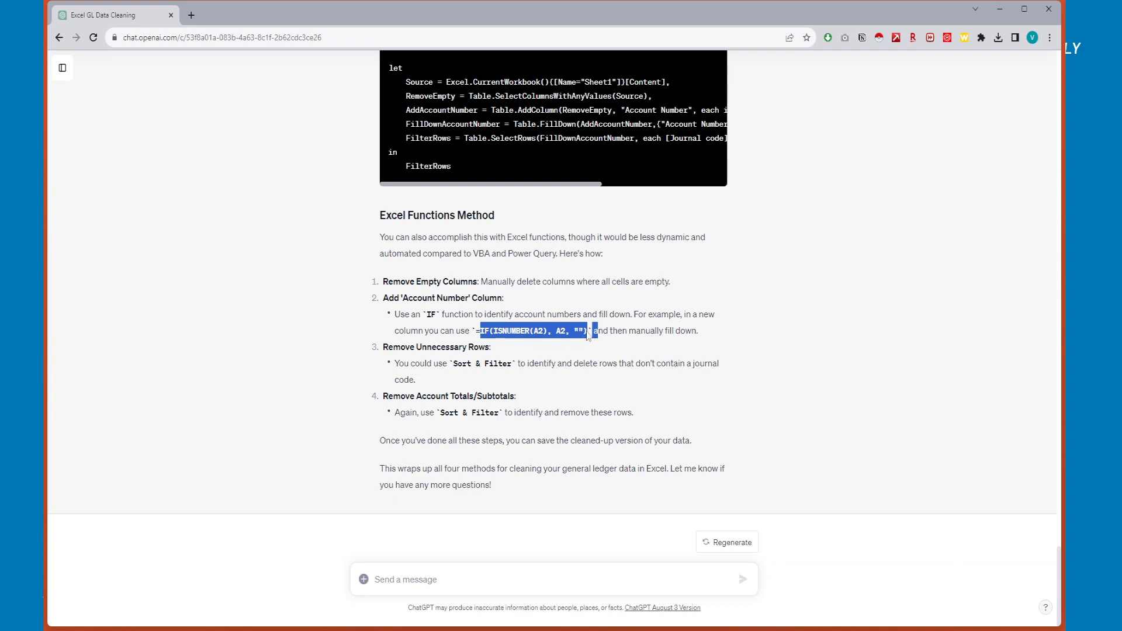
pyautogui.moveTo(449, 365); pyautogui.dragTo(508, 383)
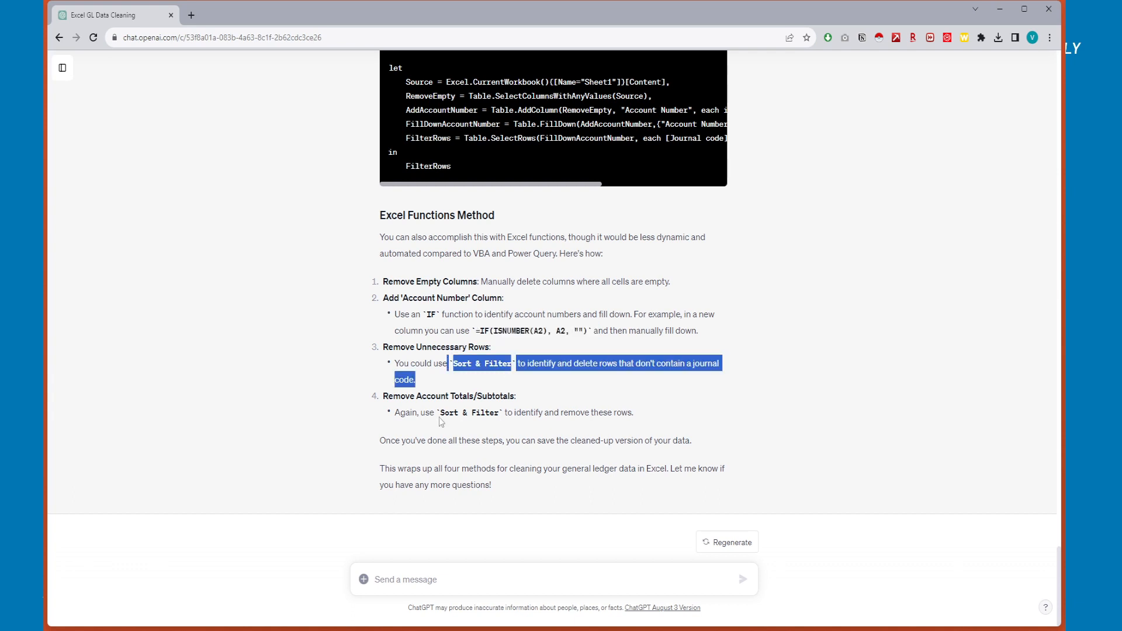
pyautogui.click(496, 574)
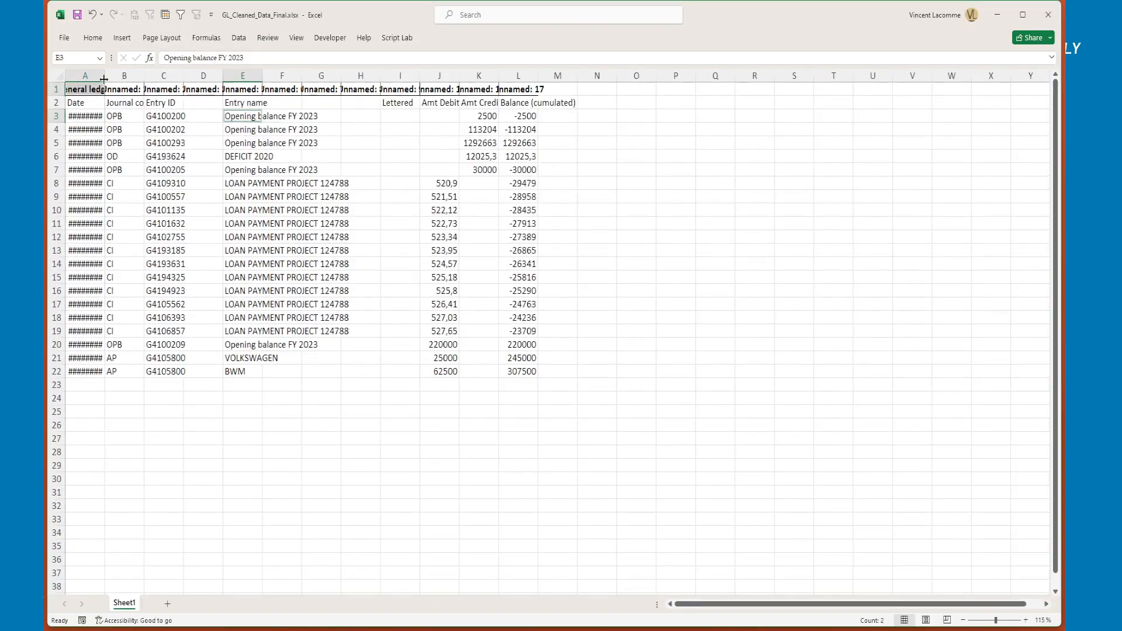
# In GL_Cleaned_Data_Final.xlsx, widen columns A and E to fit and check the two header rows and columns G to I
pyautogui.click(168, 107)
pyautogui.hotkey('shift', 'space')
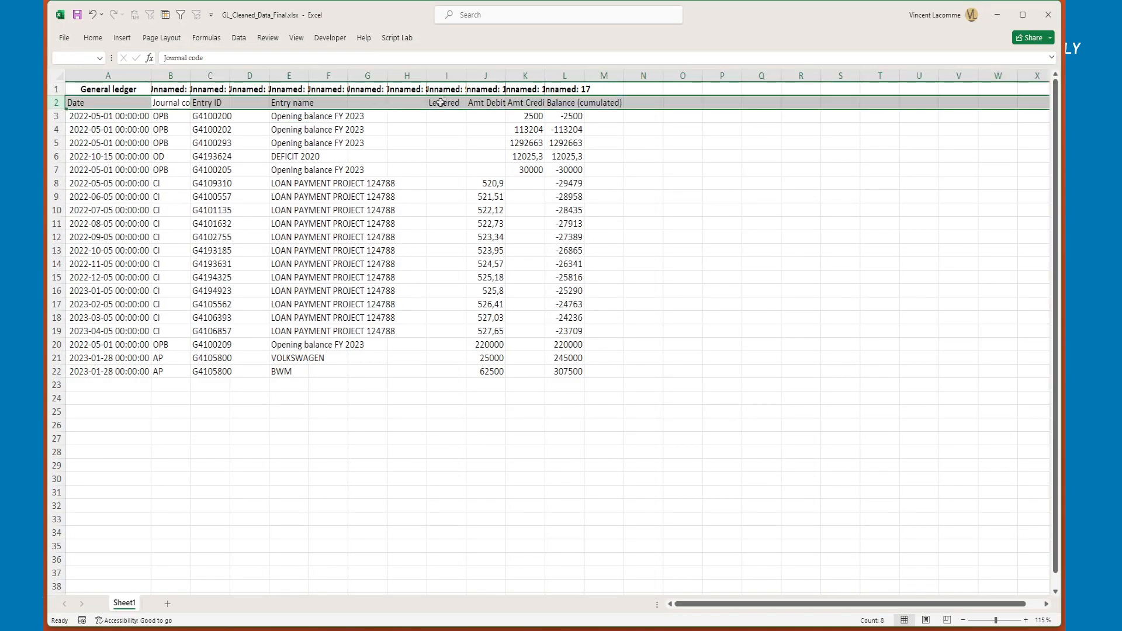
pyautogui.moveTo(445, 75); pyautogui.dragTo(364, 79)
pyautogui.doubleClick(308, 76)
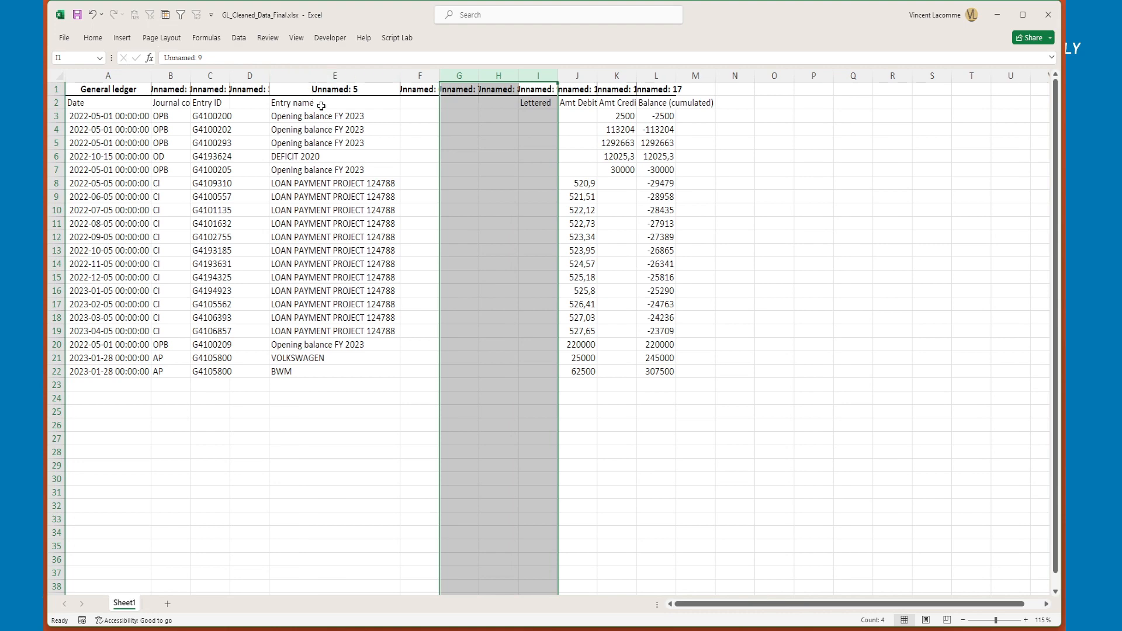
pyautogui.click(322, 101)
pyautogui.press('Up')
pyautogui.hotkey('shift', 'space')
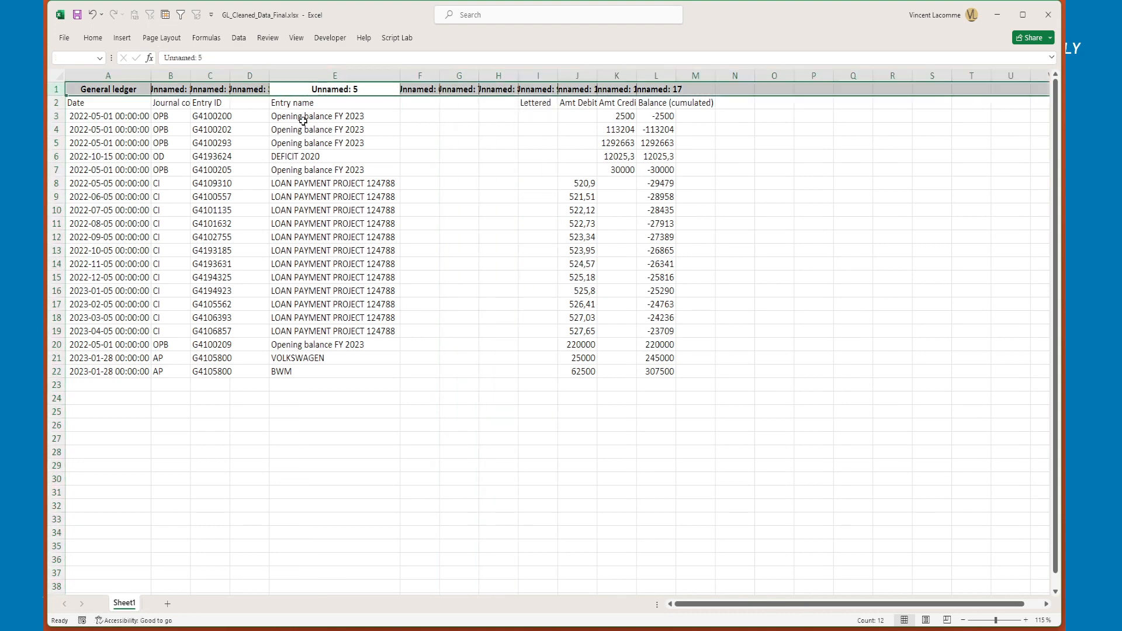
# Clear the "General ledger" and "Unnamed" header labels from row 1
pyautogui.hotkey('ctrl', '-')
pyautogui.hotkey('ctrl', 'z')
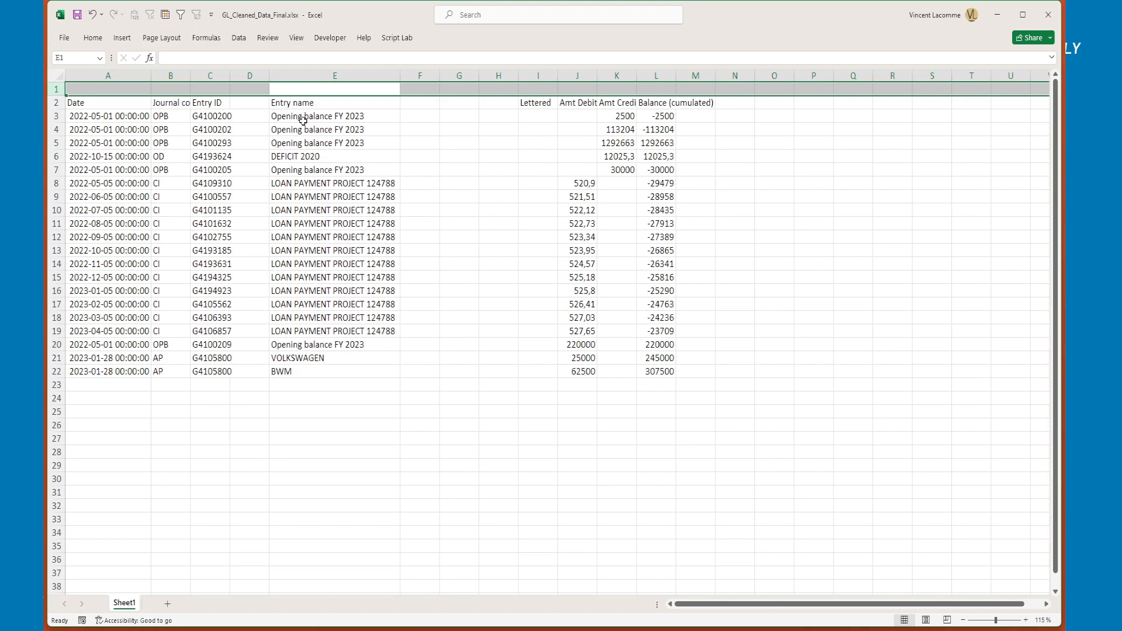
pyautogui.hotkey('ctrl', 'w')
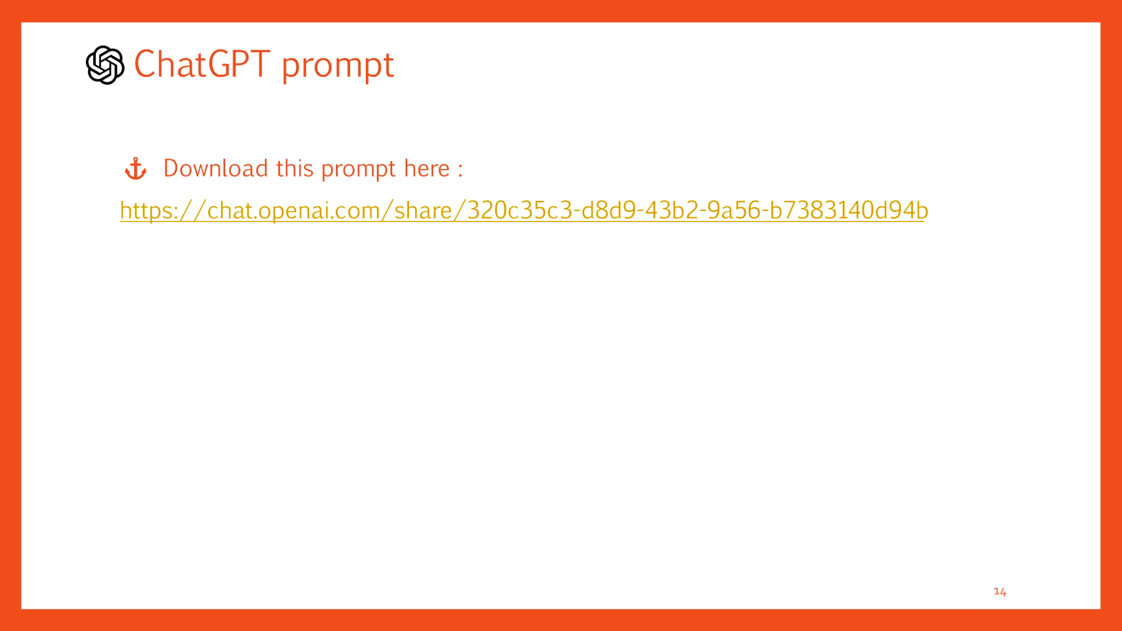
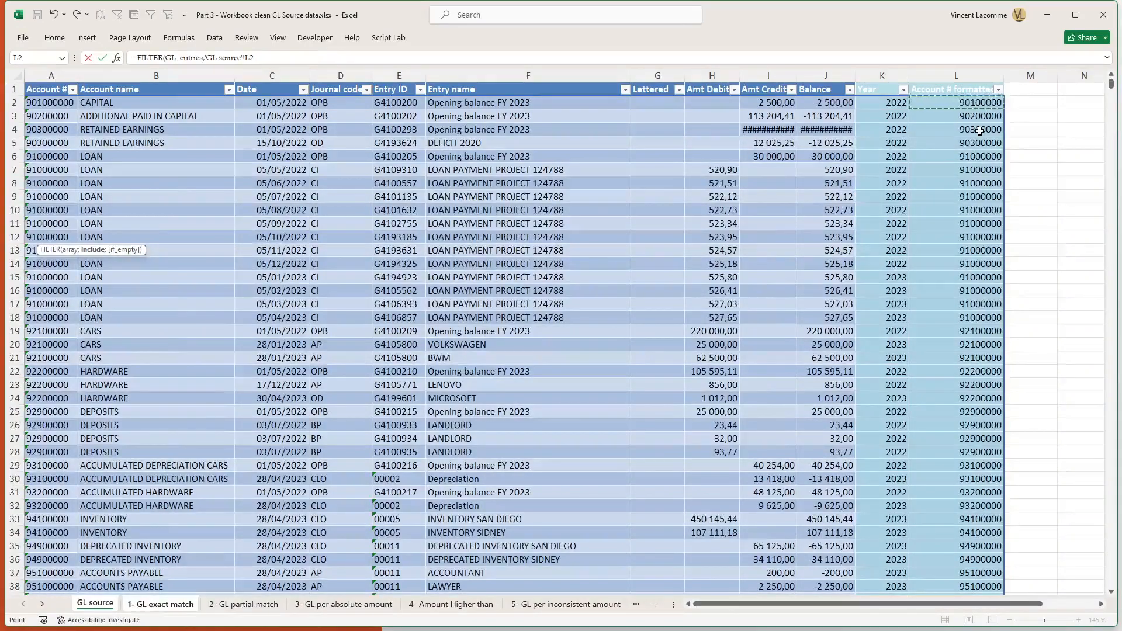
# Complete the formula in A10 of the 1- GL exact match sheet as =FILTER(GL_entries;GL_entries[Account '# formatted]=B6;"")
pyautogui.scroll(20, 981, 128)
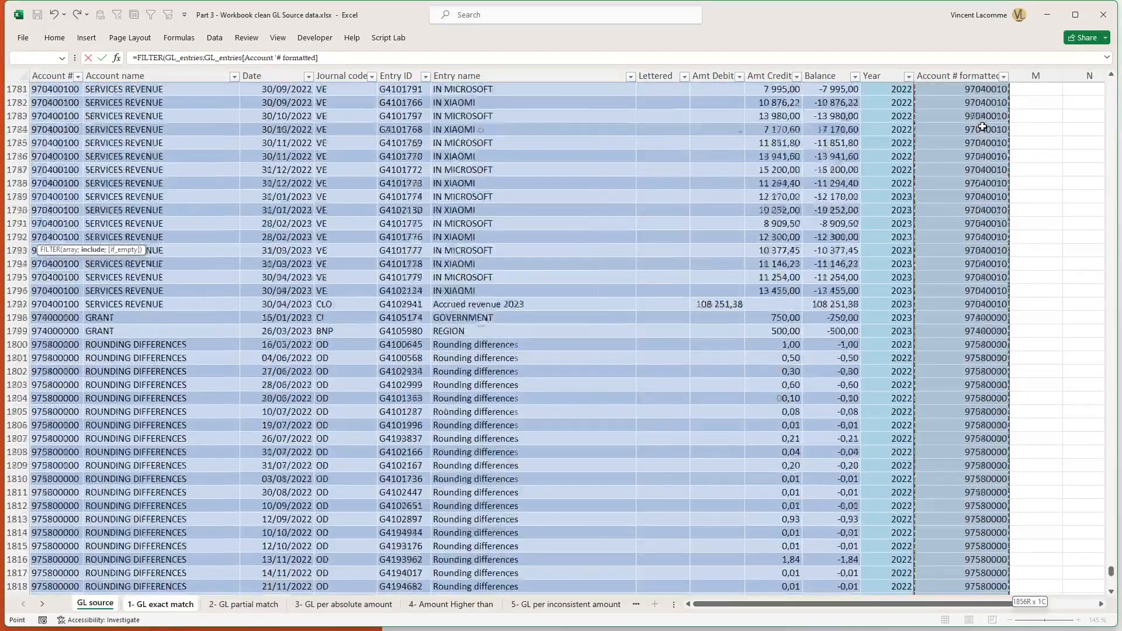
pyautogui.write('=')
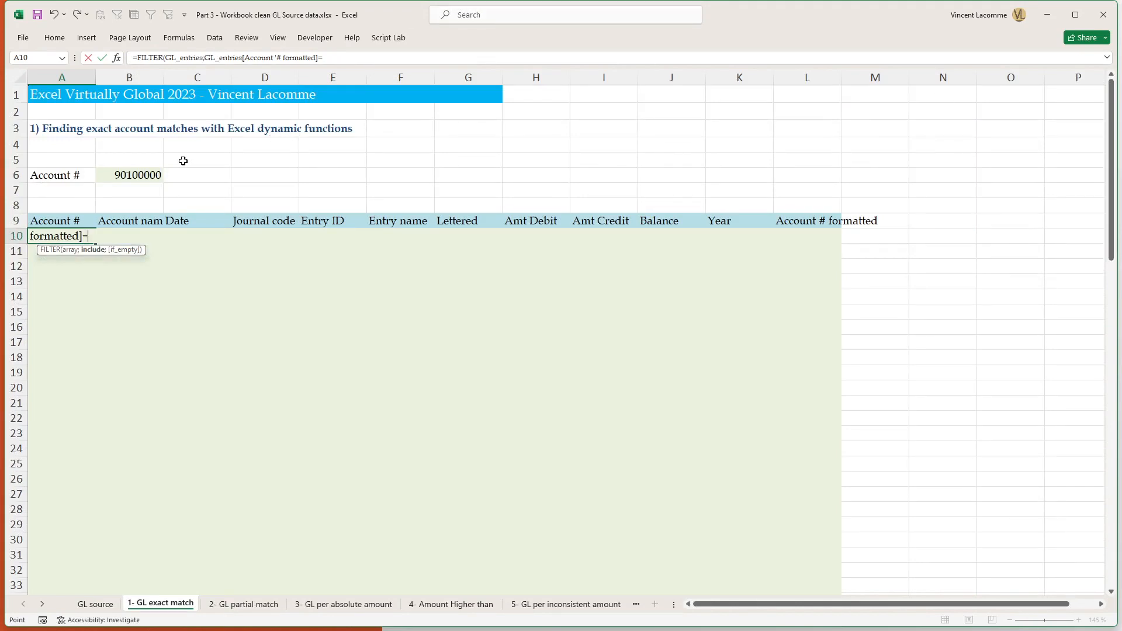
pyautogui.click(141, 175)
pyautogui.moveTo(324, 59); pyautogui.dragTo(397, 58)
pyautogui.press('BackSpace')
pyautogui.write(';"")')
pyautogui.press('Return')
pyautogui.press('Up')
pyautogui.moveTo(16, 236); pyautogui.dragTo(22, 287)
pyautogui.click(38, 237)
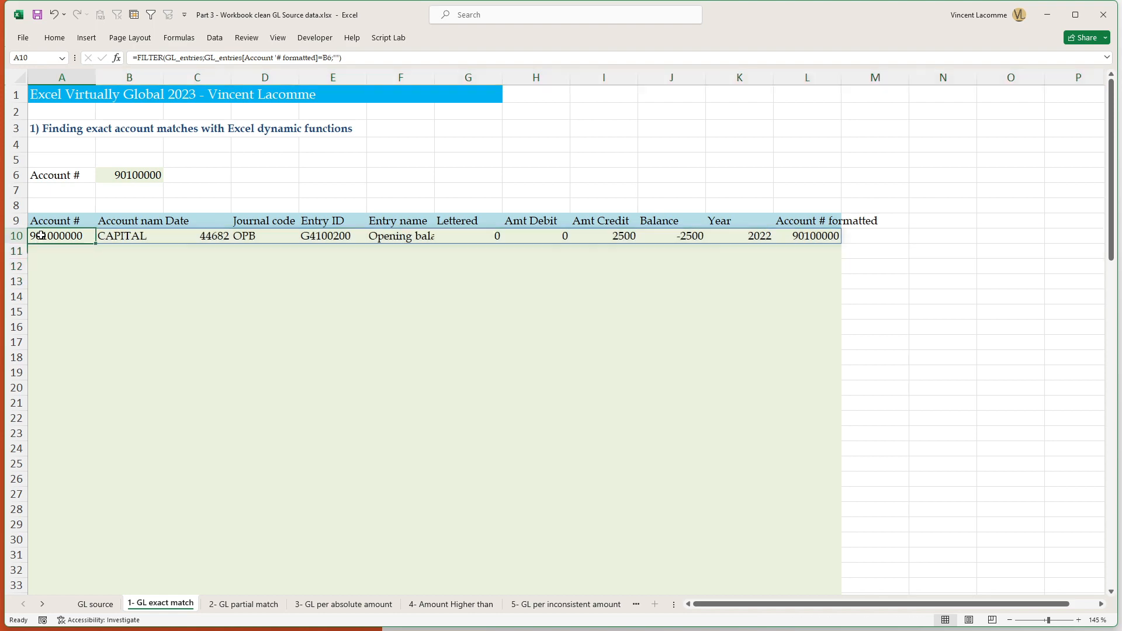
# Set the searched account number in B6 to 90200000
pyautogui.scroll(1, 51, 238)
pyautogui.scroll(1, 50, 237)
pyautogui.click(54, 233)
pyautogui.click(153, 191)
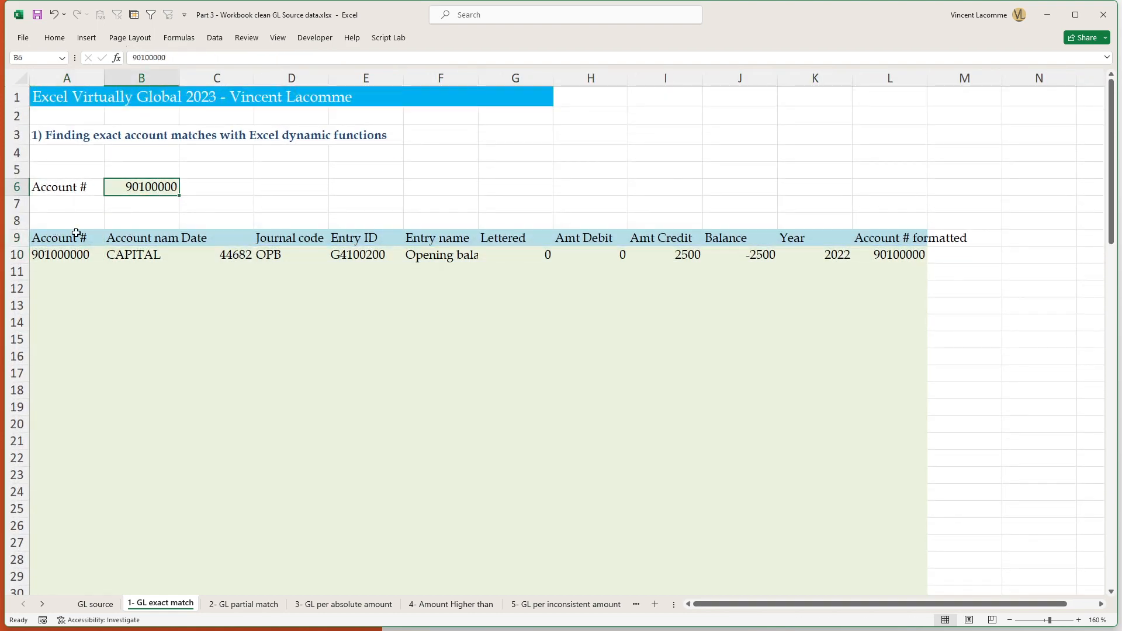
pyautogui.press('F2')
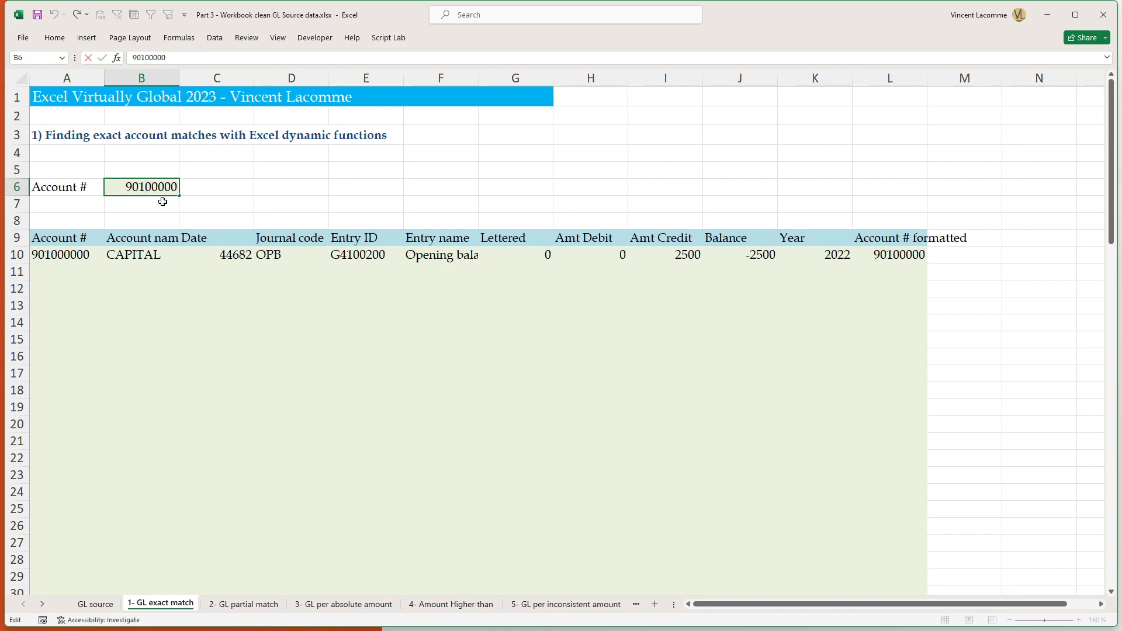
pyautogui.press('BackSpace')
pyautogui.write('2')
pyautogui.press('Return')
pyautogui.press('Up')
pyautogui.write('90200000')
pyautogui.hotkey('ctrl', 'Return')
# Copy account number 99130000 from the end of the GL source table into B6 of the exact match sheet
pyautogui.hotkey('ctrl', 'pageup')
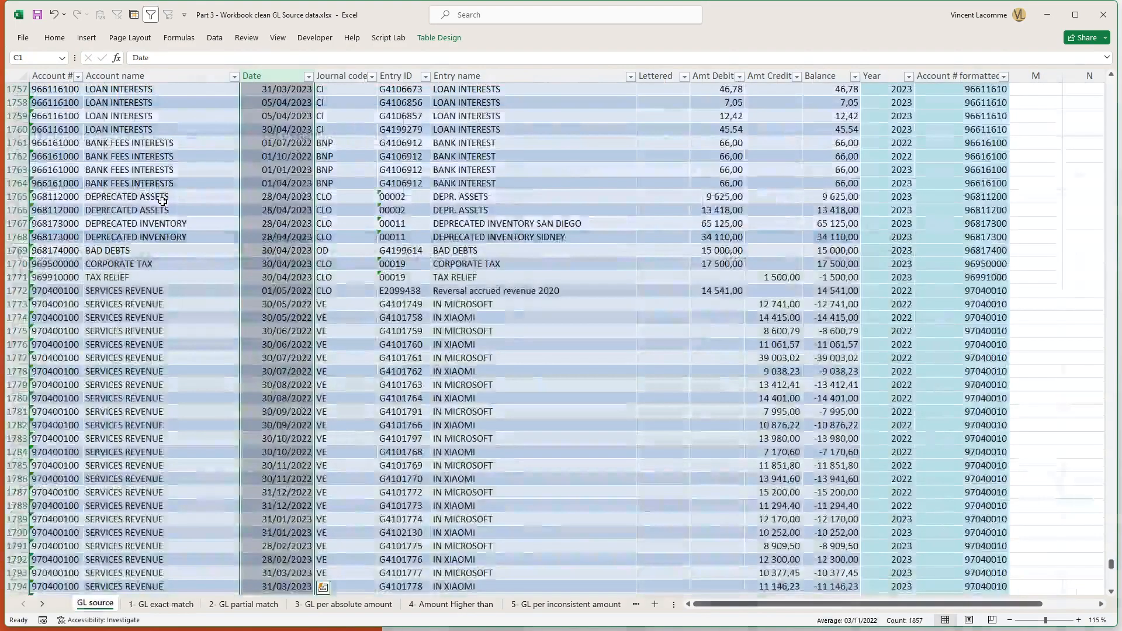
pyautogui.hotkey('ctrl', 'Down')
pyautogui.press('Up')
pyautogui.press('Up')
pyautogui.hotkey('ctrl', 'pagedown')
pyautogui.hotkey('ctrl', 'pageup')
pyautogui.hotkey('ctrl', 'c')
pyautogui.hotkey('ctrl', 'pagedown')
pyautogui.hotkey('ctrl', 'v')
pyautogui.press('ctrl')
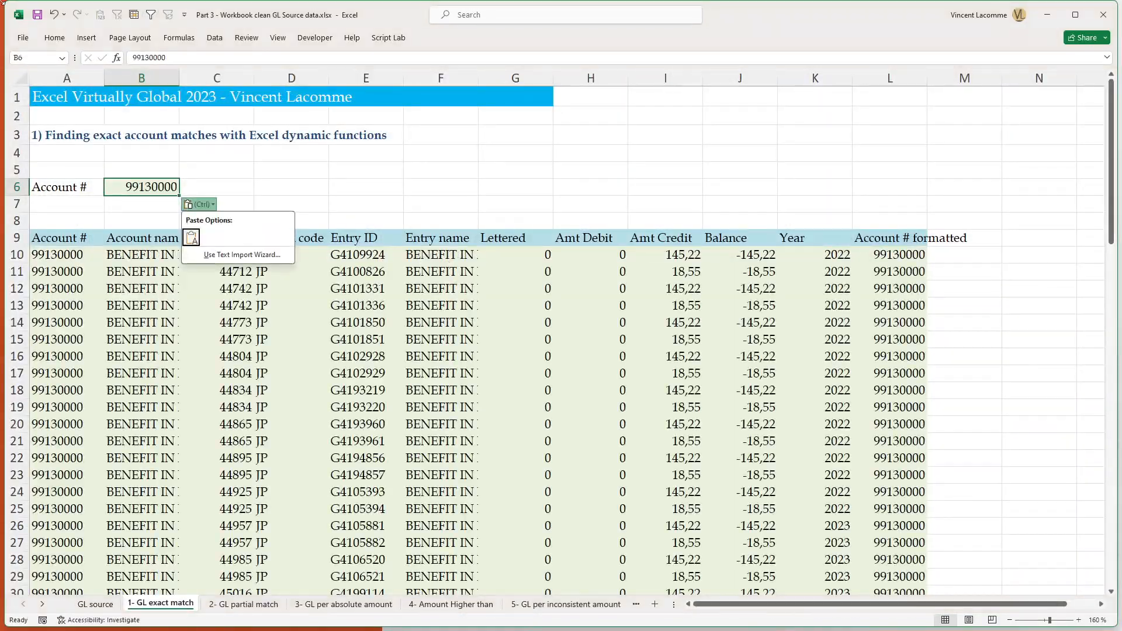
pyautogui.scroll(-2, 124, 246)
pyautogui.click(169, 221)
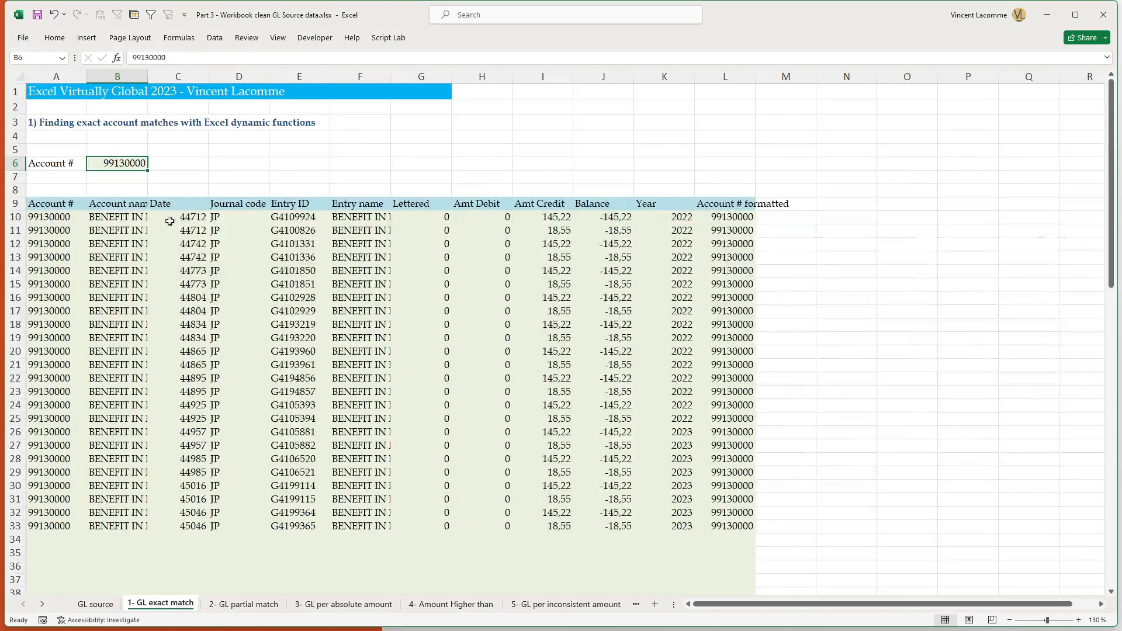
# Format the filtered dates in C10:C33 as Short Date
pyautogui.click(188, 214)
pyautogui.keyDown('shift'); pyautogui.click(183, 524); pyautogui.keyUp('shift')
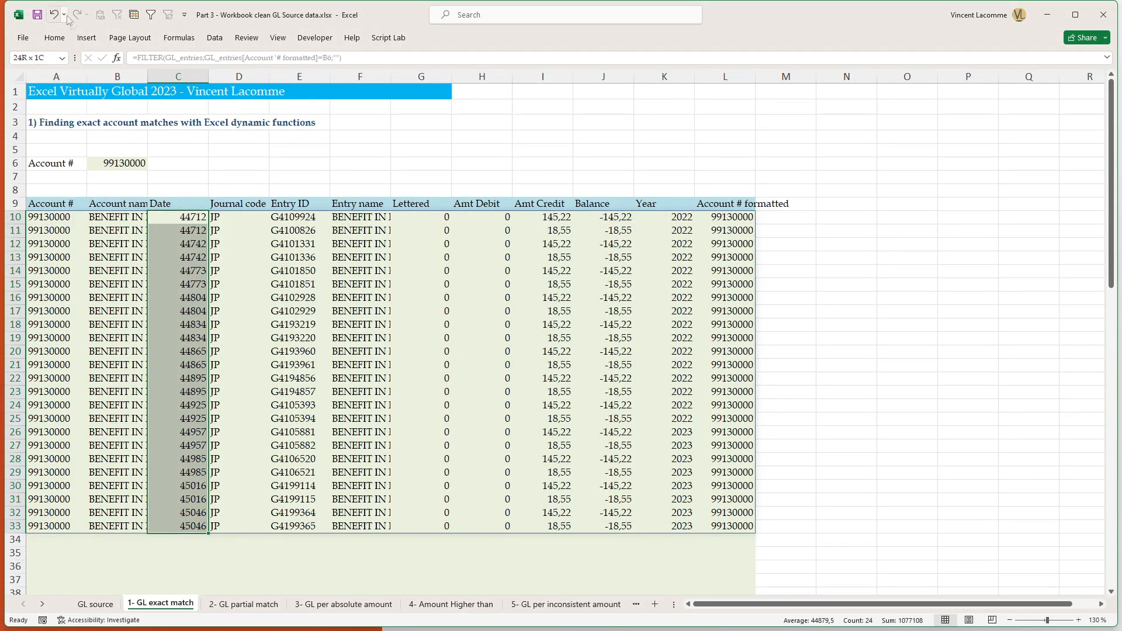
pyautogui.click(69, 40)
pyautogui.click(480, 61)
pyautogui.write('date')
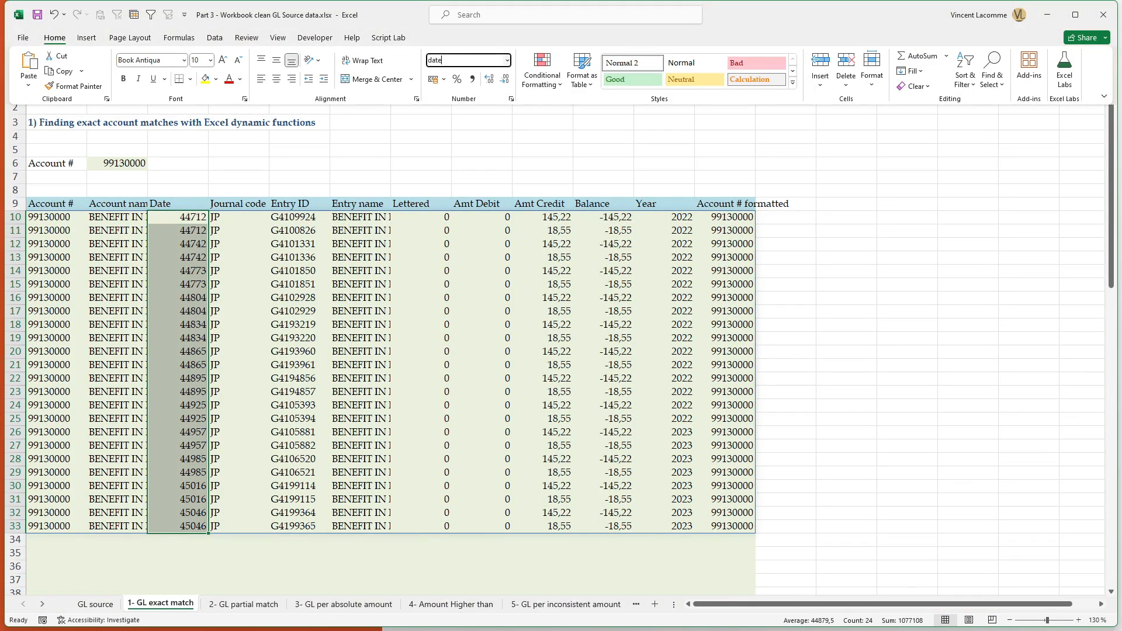
pyautogui.press('Down')
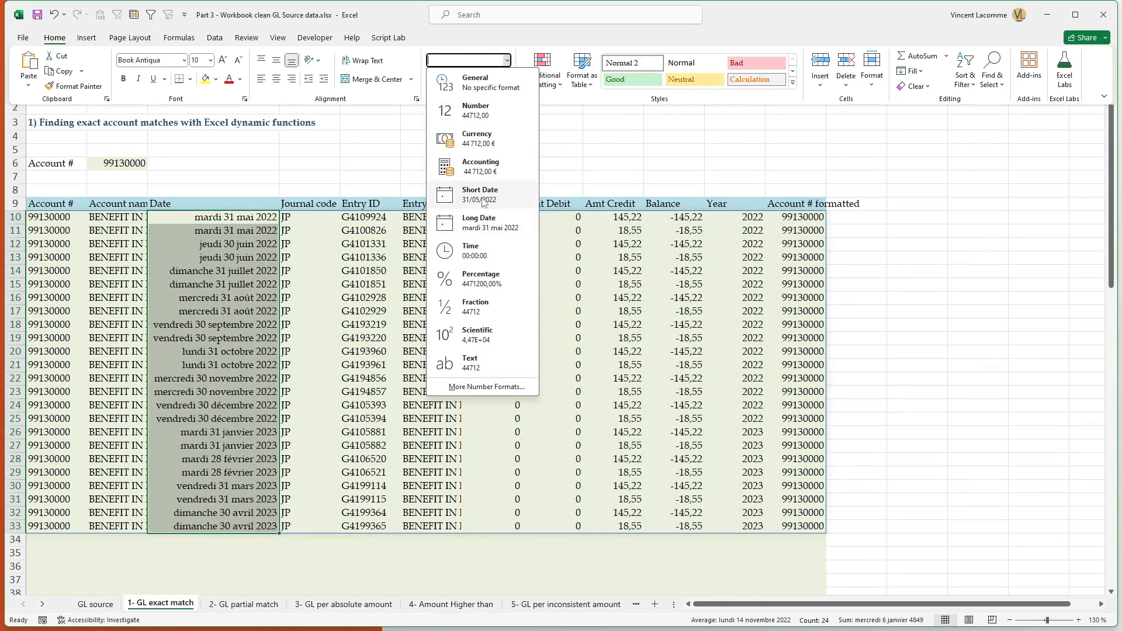
pyautogui.click(479, 194)
pyautogui.scroll(1, 49, 218)
pyautogui.scroll(1, 56, 214)
# Re-enter the header formula in A9 as =+GL_entries[#Headers], referencing the full header row of the GL source table
pyautogui.click(62, 218)
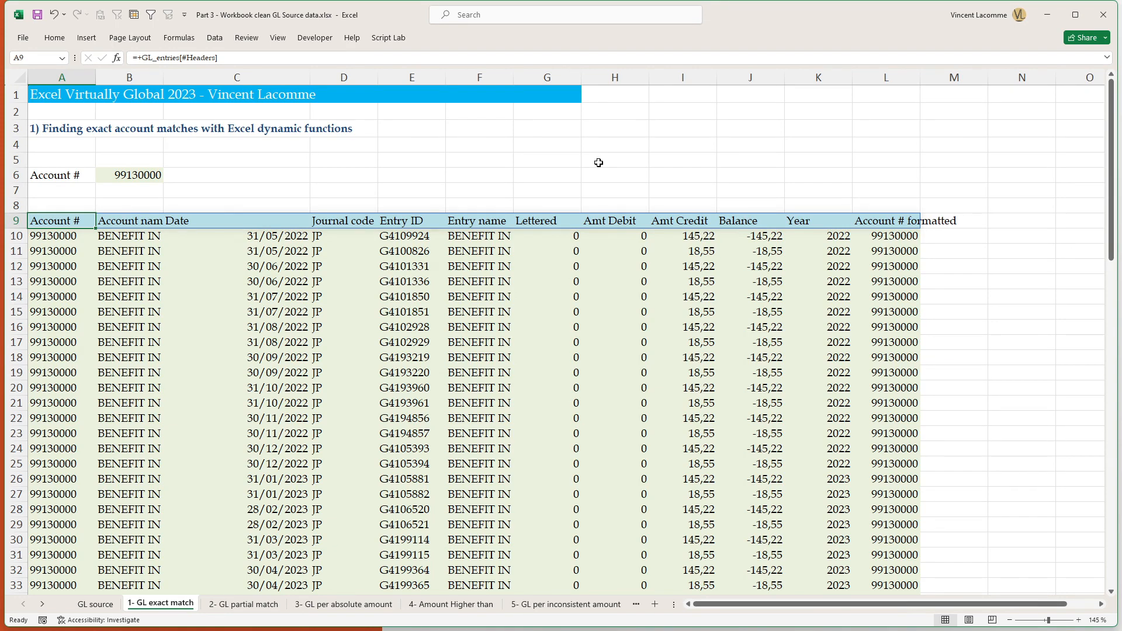
pyautogui.hotkey('shift', 'space')
pyautogui.press('Left')
pyautogui.press('F2')
pyautogui.press('Escape')
pyautogui.press('F2')
pyautogui.hotkey('shift', 'Home')
pyautogui.write('+')
pyautogui.hotkey('ctrl', 'pageup')
pyautogui.click(610, 162)
pyautogui.hotkey('ctrl', 'Up')
pyautogui.hotkey('ctrl', 'Left')
pyautogui.hotkey('ctrl', 'shift', 'Right')
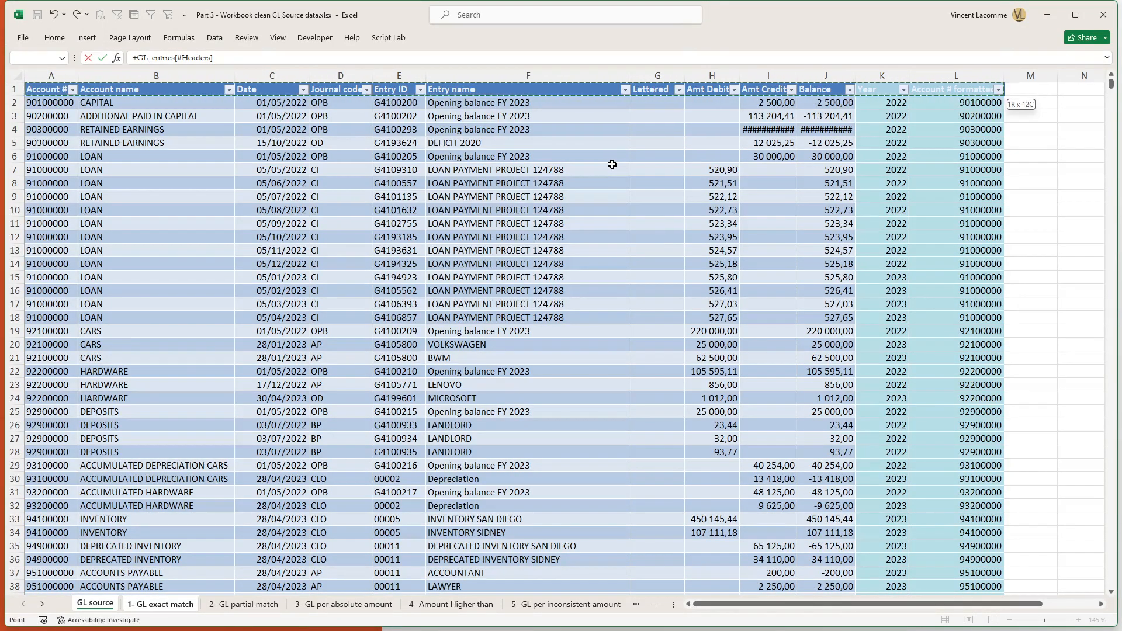
pyautogui.press('Return')
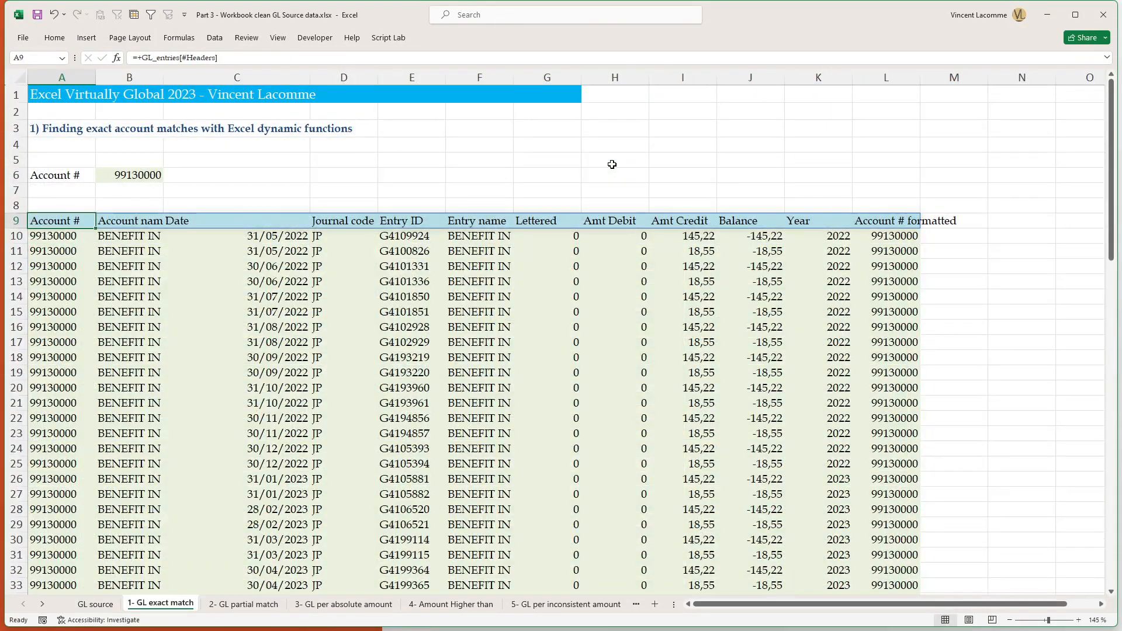
# Test the exact match filter with the shortened account number 9913000 in B6
pyautogui.hotkey('ctrl', 'Up')
pyautogui.press('Right')
pyautogui.press('Down')
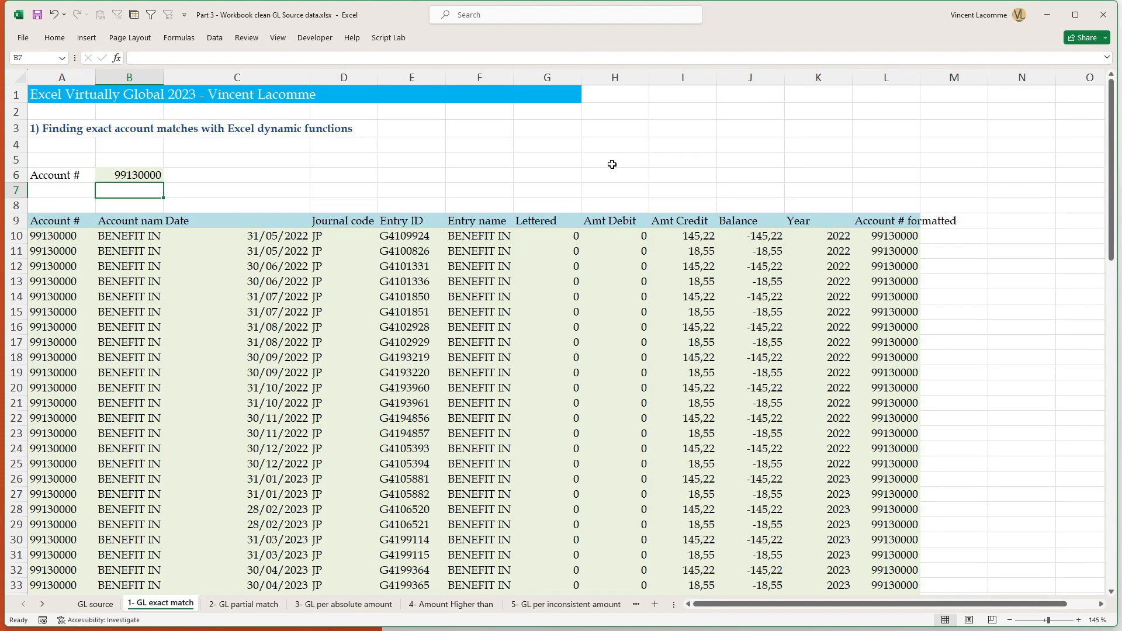
pyautogui.press('Up')
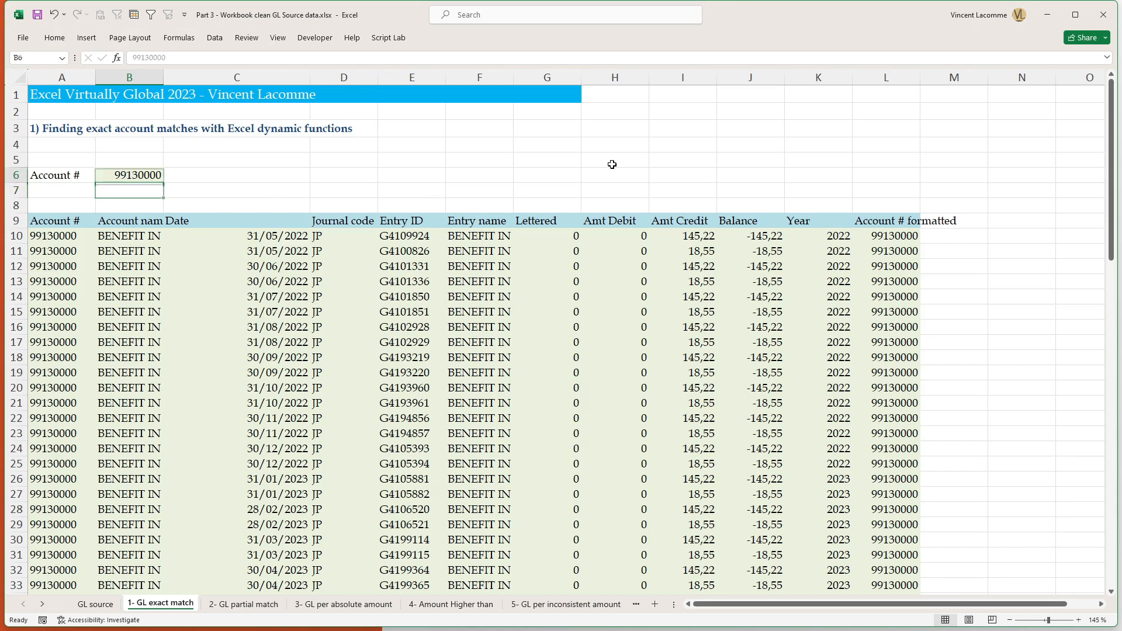
pyautogui.press('F2')
pyautogui.press('BackSpace')
pyautogui.hotkey('ctrl', 'Return')
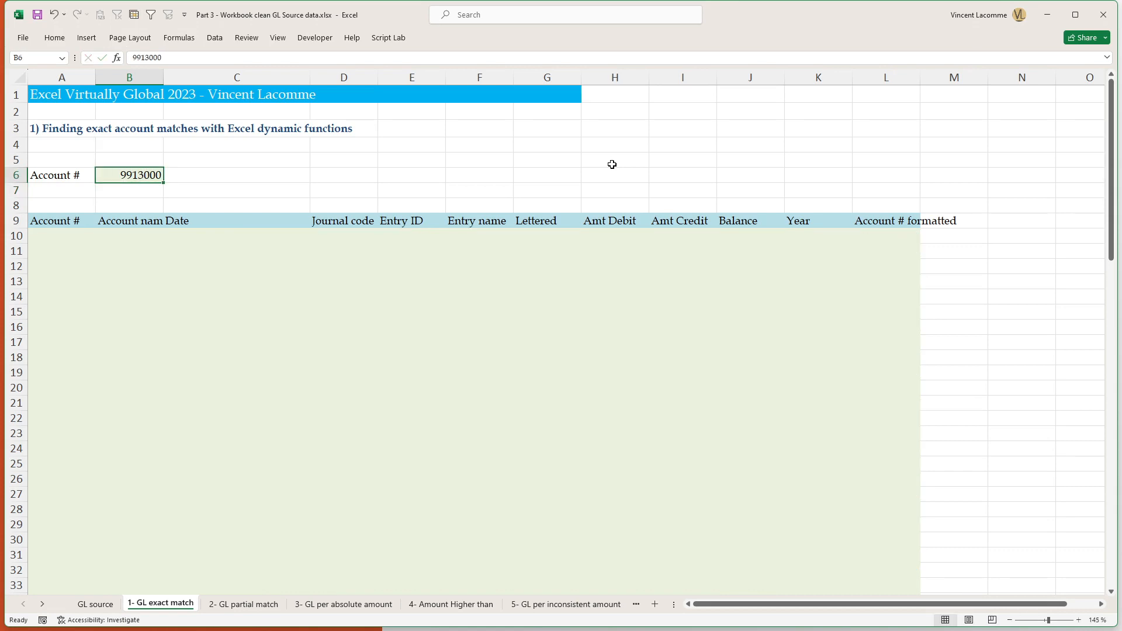
pyautogui.press('F2')
pyautogui.press('Return')
pyautogui.press('Up')
pyautogui.press('F2')
pyautogui.write('000')
pyautogui.press('Return')
pyautogui.press('Up')
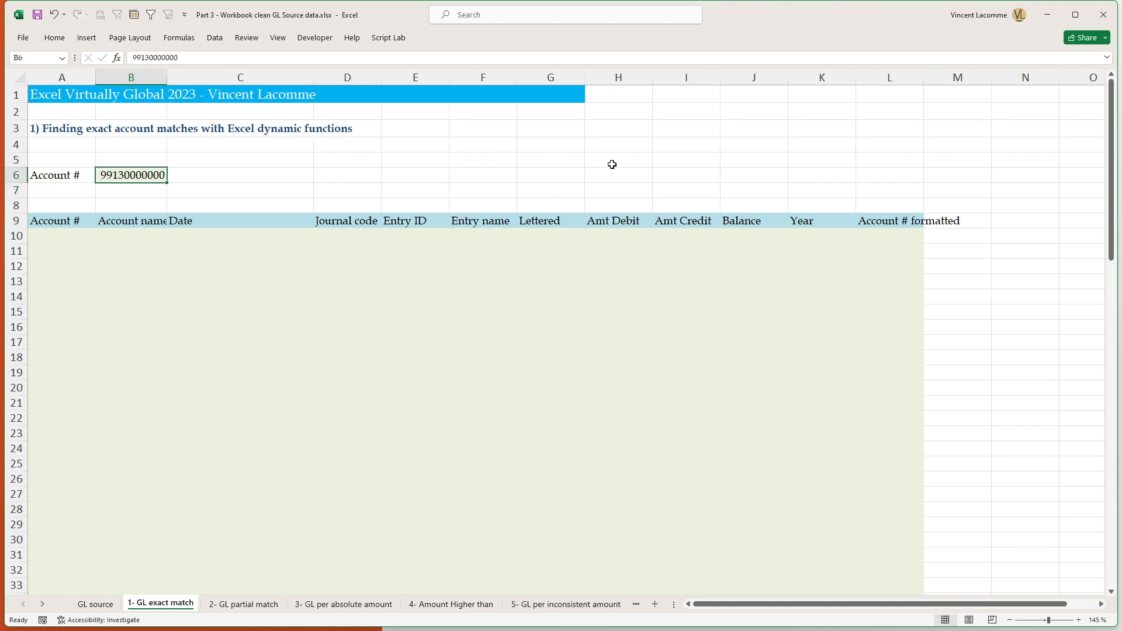
pyautogui.hotkey('ctrl', 'z')
pyautogui.hotkey('ctrl', 'z')
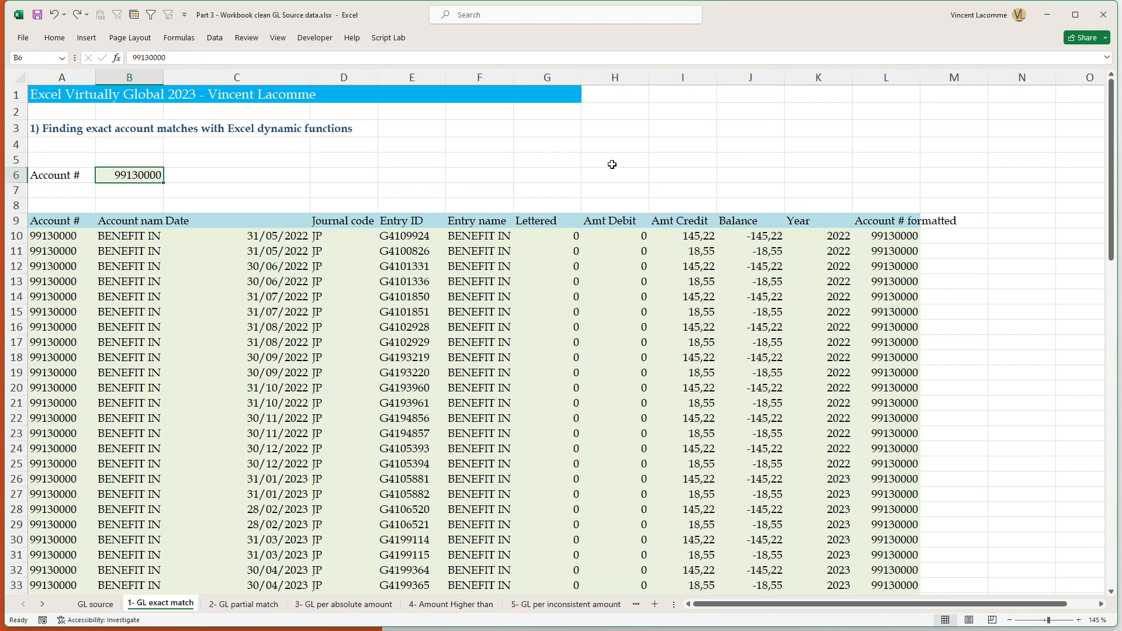
# Reuse the exact match FILTER formula in A8 of the 2- GL partial match sheet, with its criterion pointing to B5
pyautogui.hotkey('ctrl', 'pagedown')
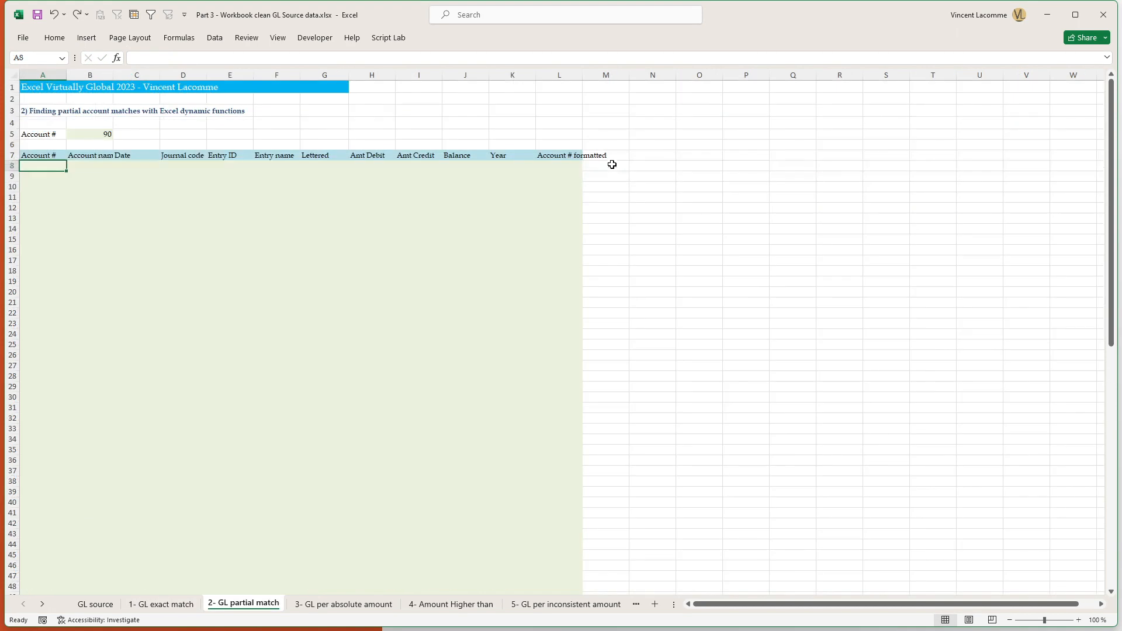
pyautogui.scroll(3, 163, 92)
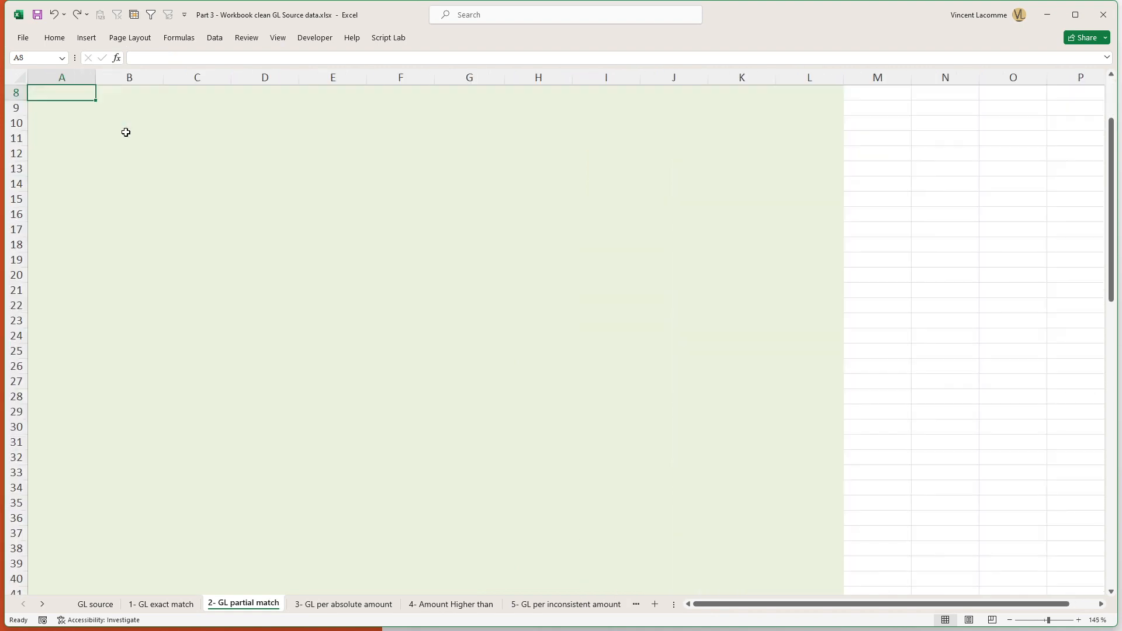
pyautogui.scroll(2, 125, 133)
pyautogui.click(53, 124)
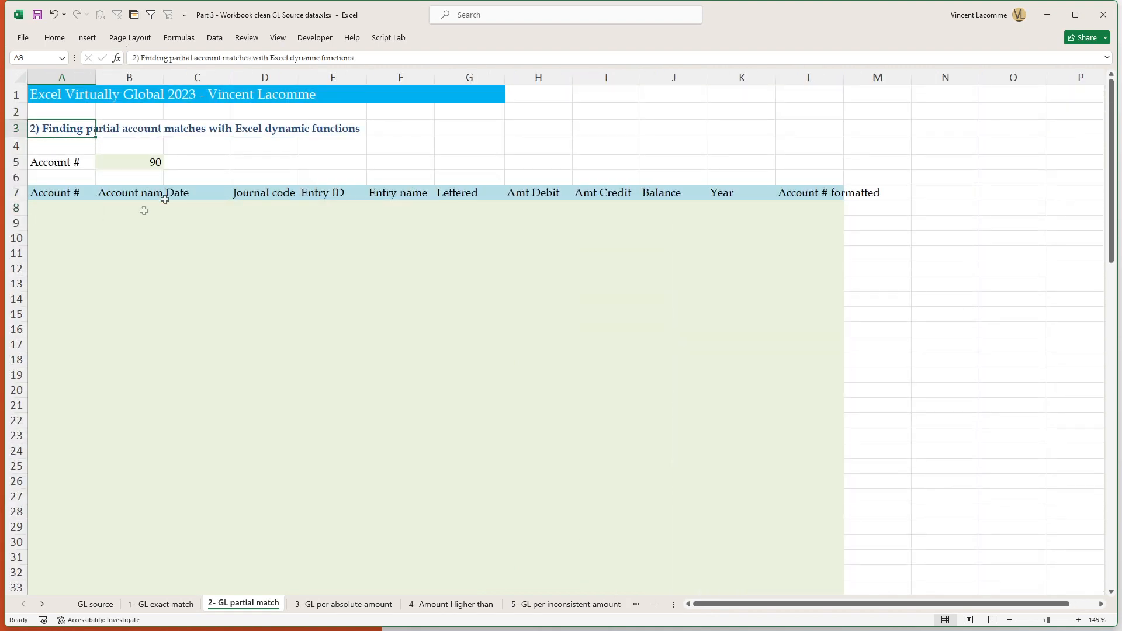
pyautogui.click(51, 215)
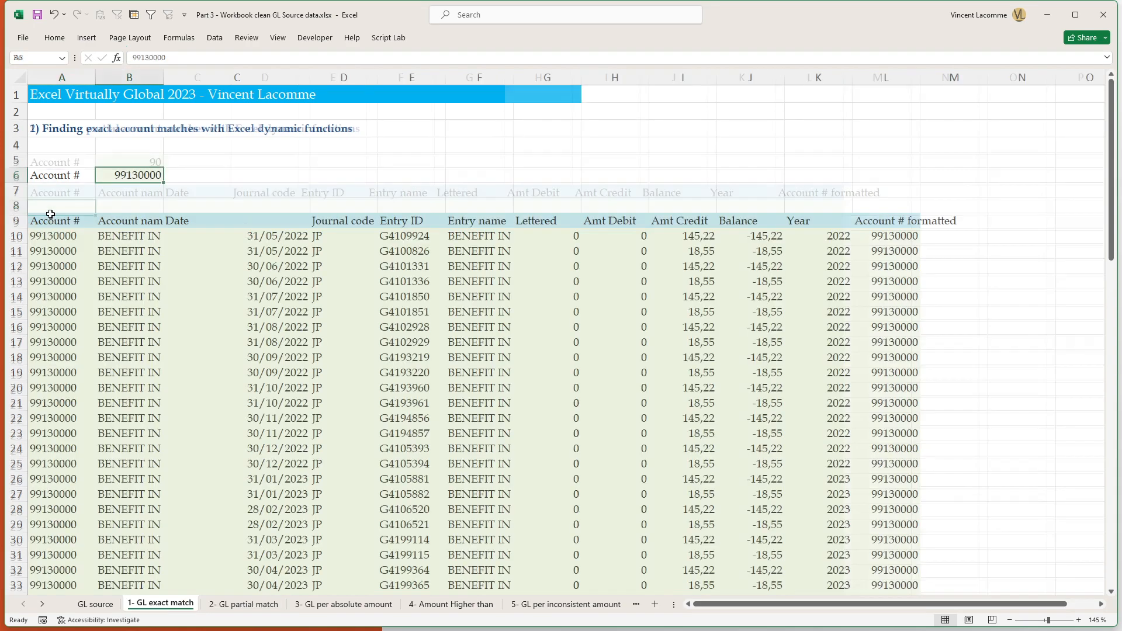
pyautogui.press('F2')
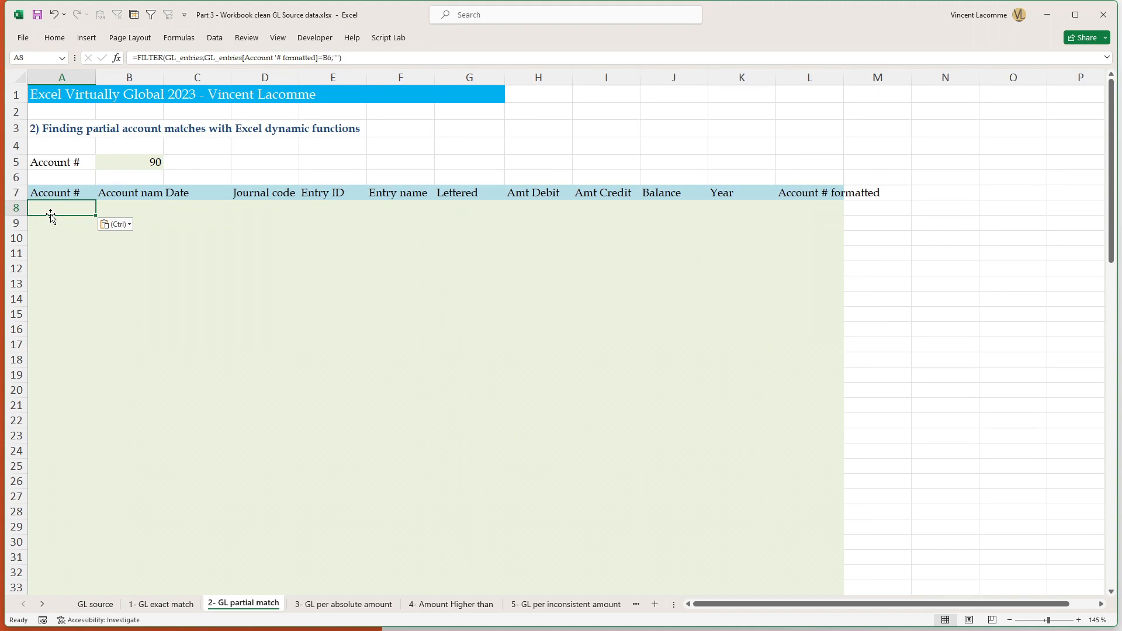
pyautogui.write('=FILTER(GL_entries;GL_entries[Account \'# formatted]=B6;"")')
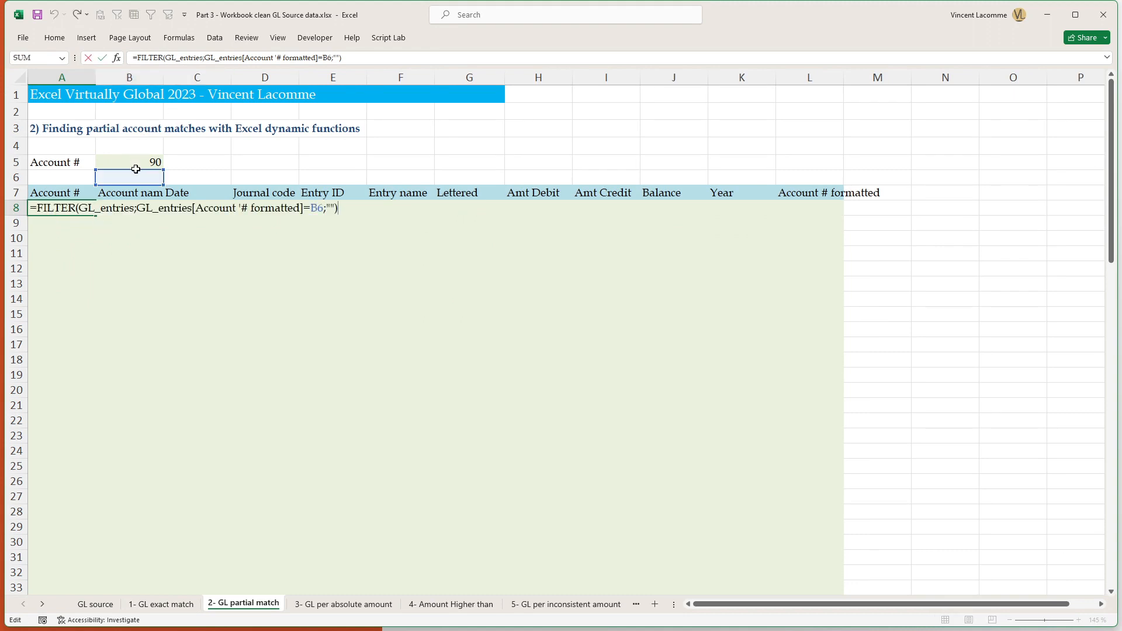
pyautogui.click(134, 161)
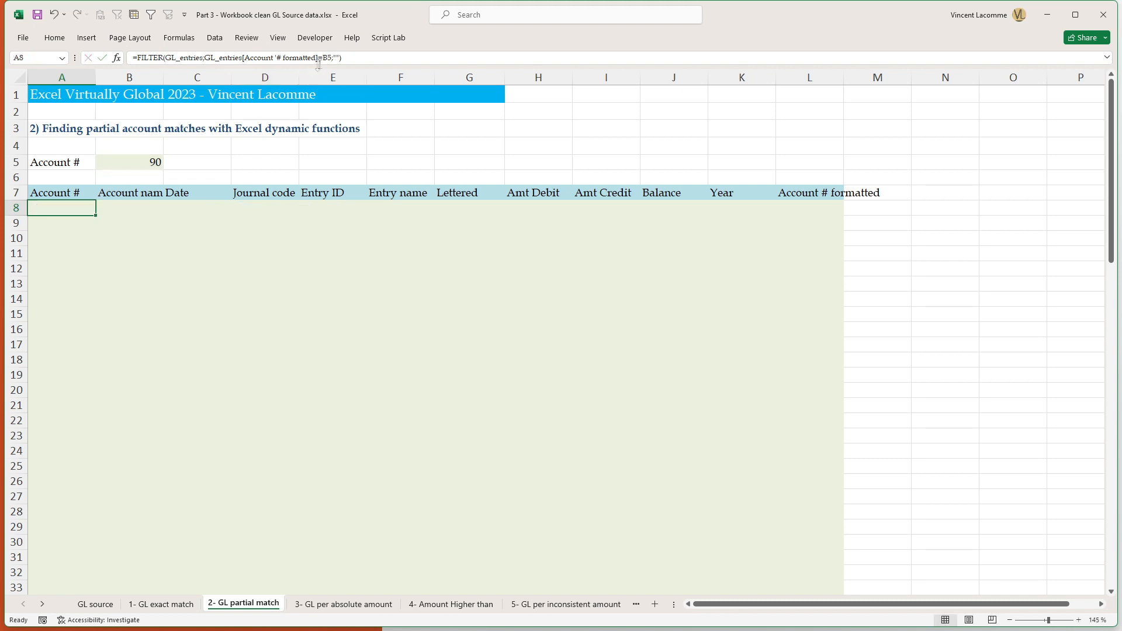
# Convert the criterion in the A8 FILTER formula to text by replacing B5 with TEXT(B5;0)
pyautogui.click(318, 61)
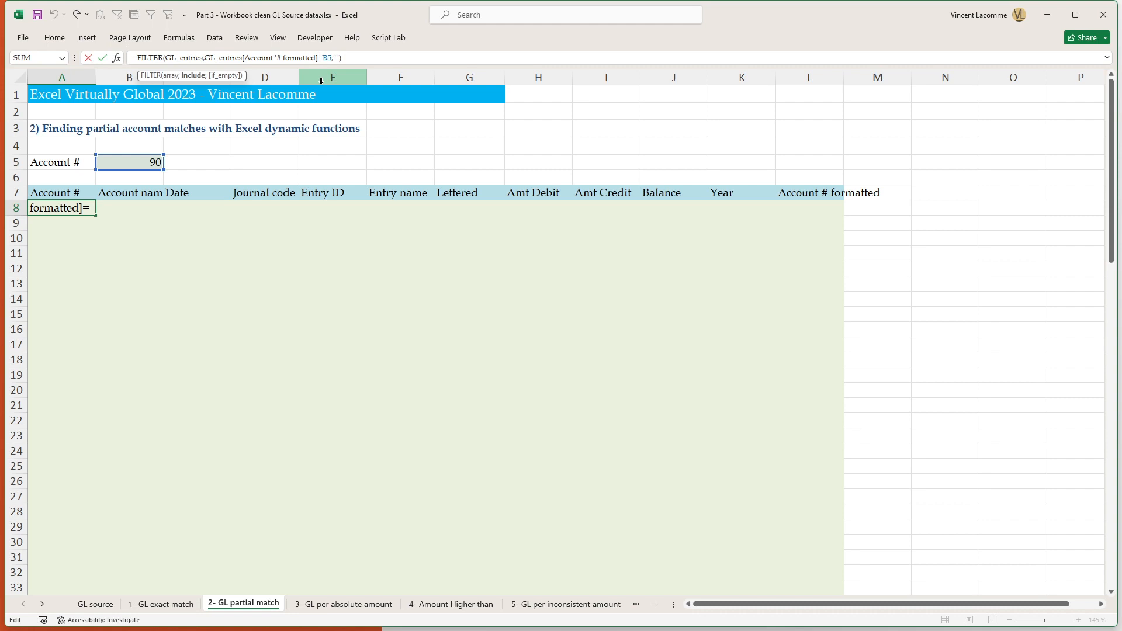
pyautogui.hotkey('ctrl', 'Left')
pyautogui.hotkey('ctrl', 'Left')
pyautogui.hotkey('ctrl', 'Left')
pyautogui.hotkey('ctrl', 'Left')
pyautogui.hotkey('ctrl', 'Right')
pyautogui.hotkey('ctrl', 'Right')
pyautogui.hotkey('ctrl', 'Right')
pyautogui.hotkey('ctrl', 'Right')
pyautogui.hotkey('ctrl', 'Right')
pyautogui.hotkey('ctrl', 'Right')
pyautogui.hotkey('ctrl', 'Right')
pyautogui.hotkey('ctrl', 'Right')
pyautogui.write('TEXT(B5')
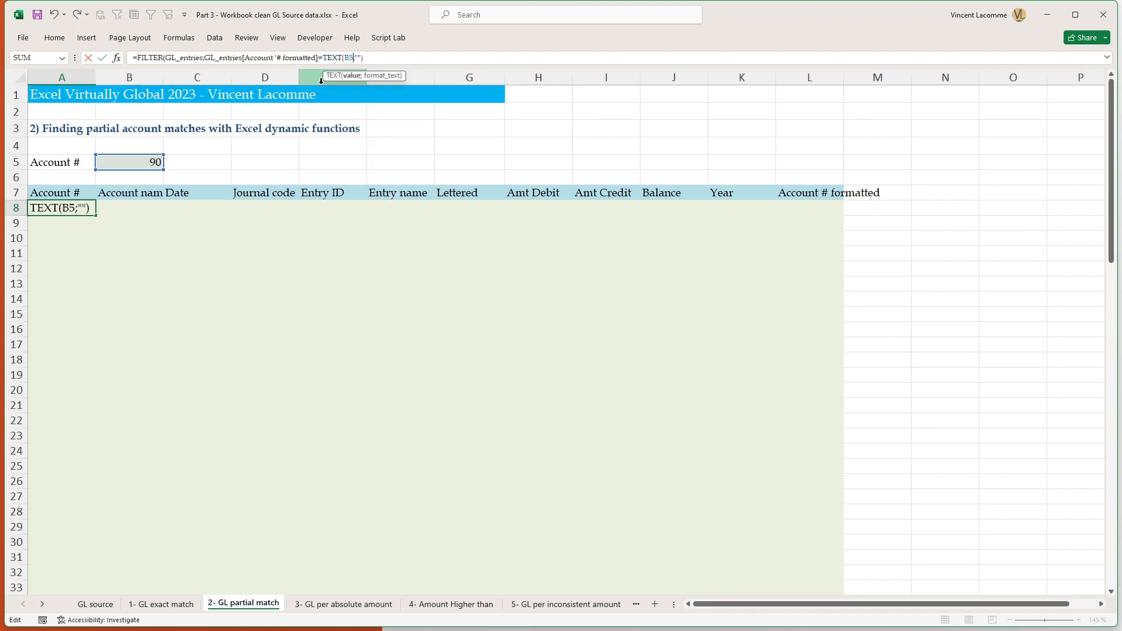
pyautogui.write(';0)')
pyautogui.press('Return')
pyautogui.press('Up')
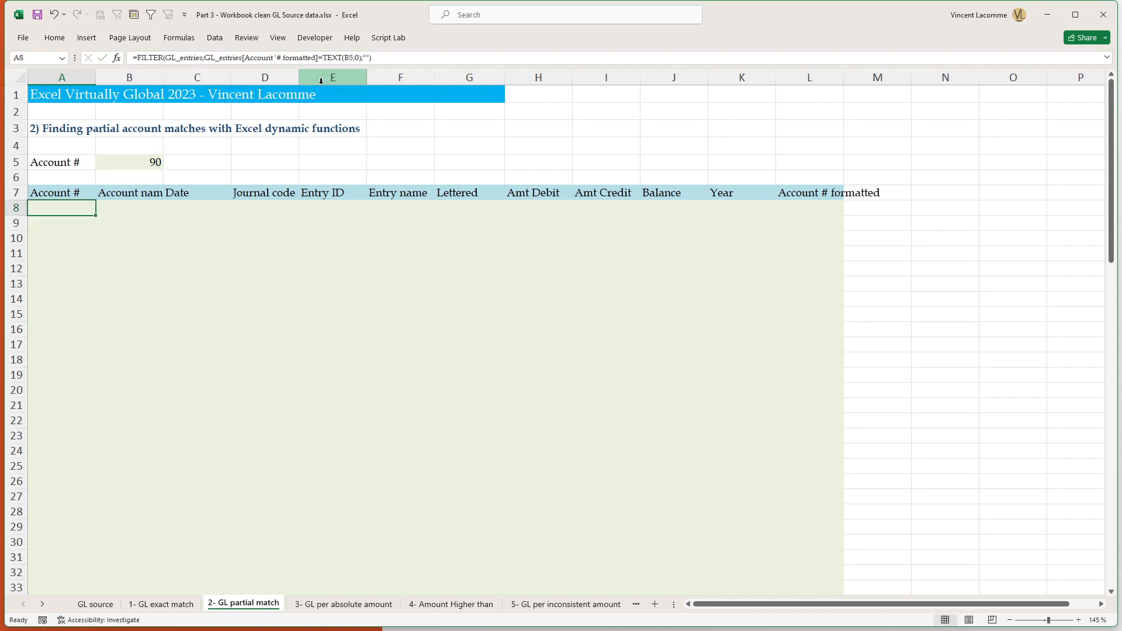
# Wrap GL_entries[Account '# formatted] in the A8 FILTER criterion in LEFT, limited to the first 2 characters
pyautogui.click(208, 57)
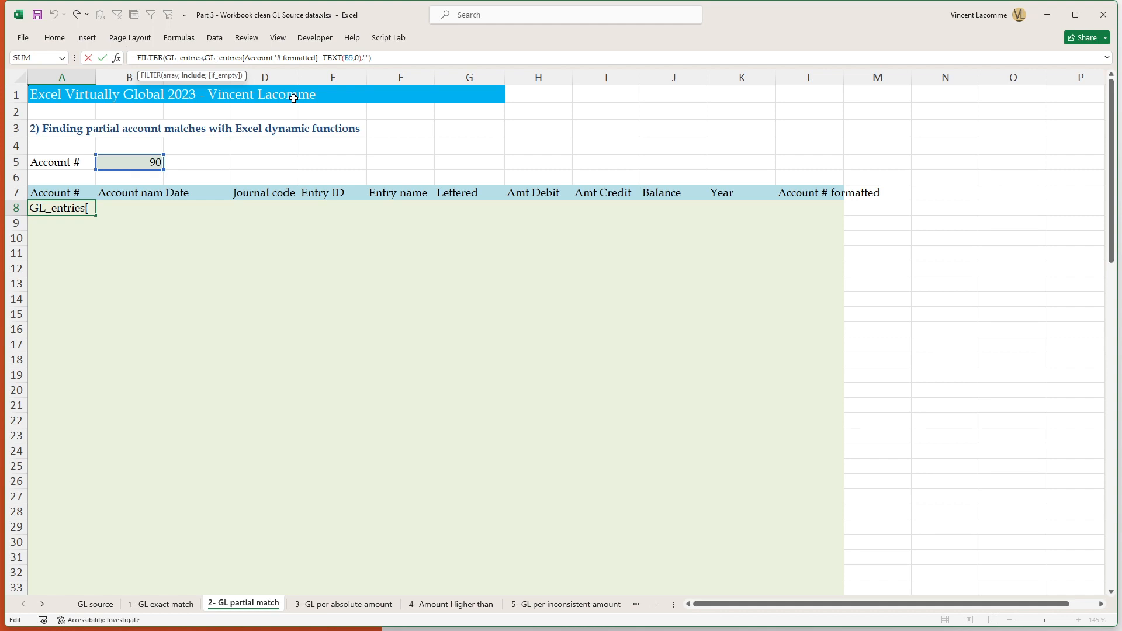
pyautogui.write('LEFT(')
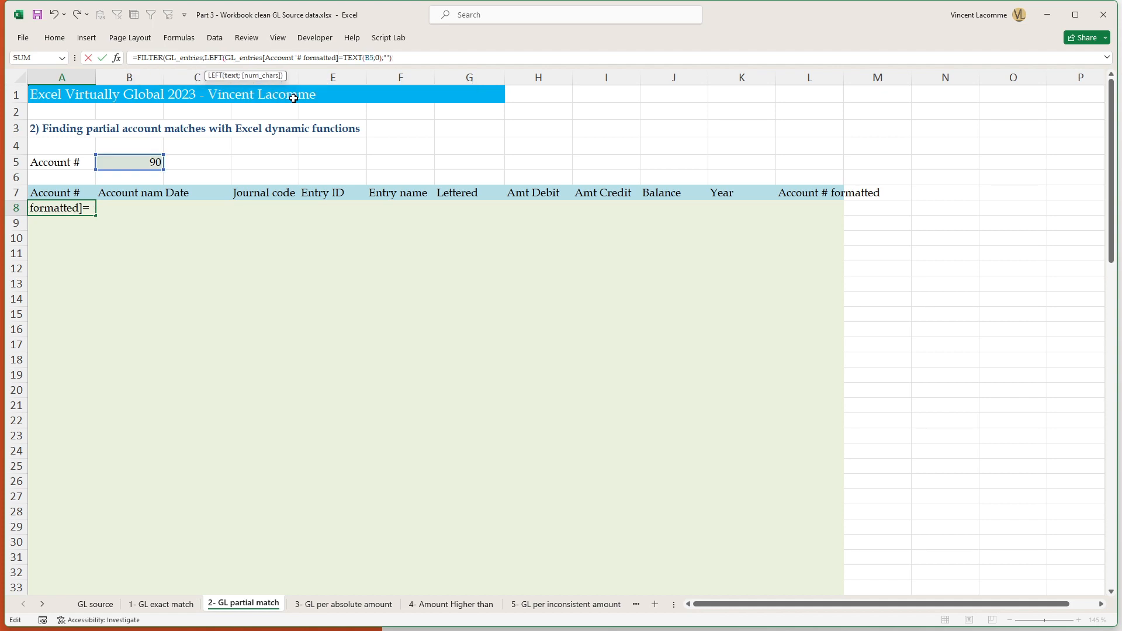
pyautogui.write(';2)')
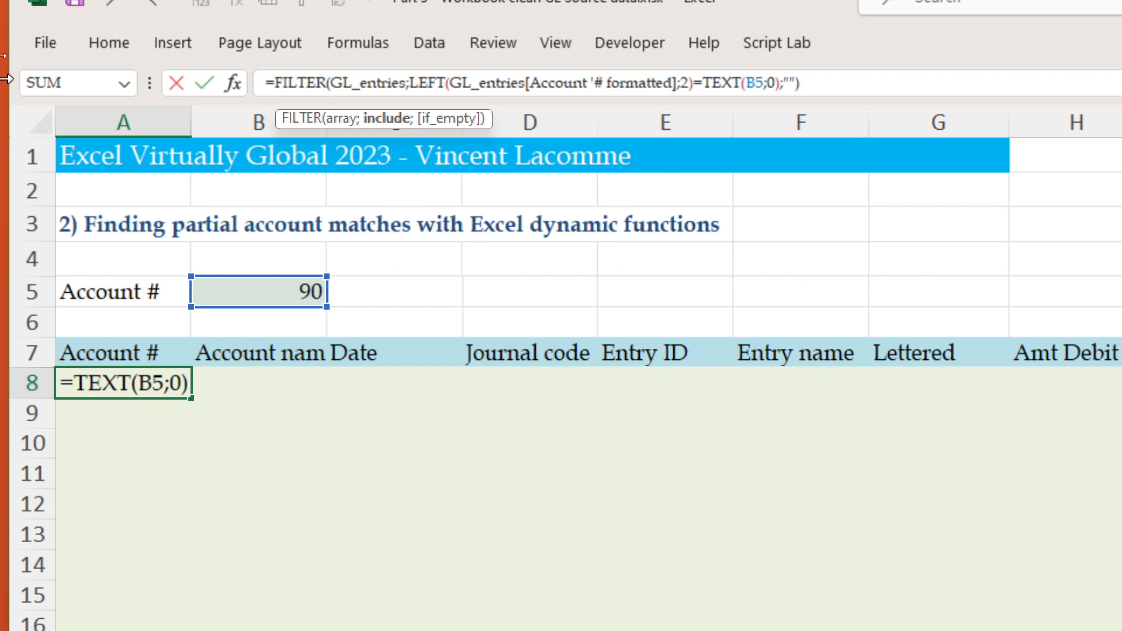
pyautogui.hotkey('ctrl', 'Return')
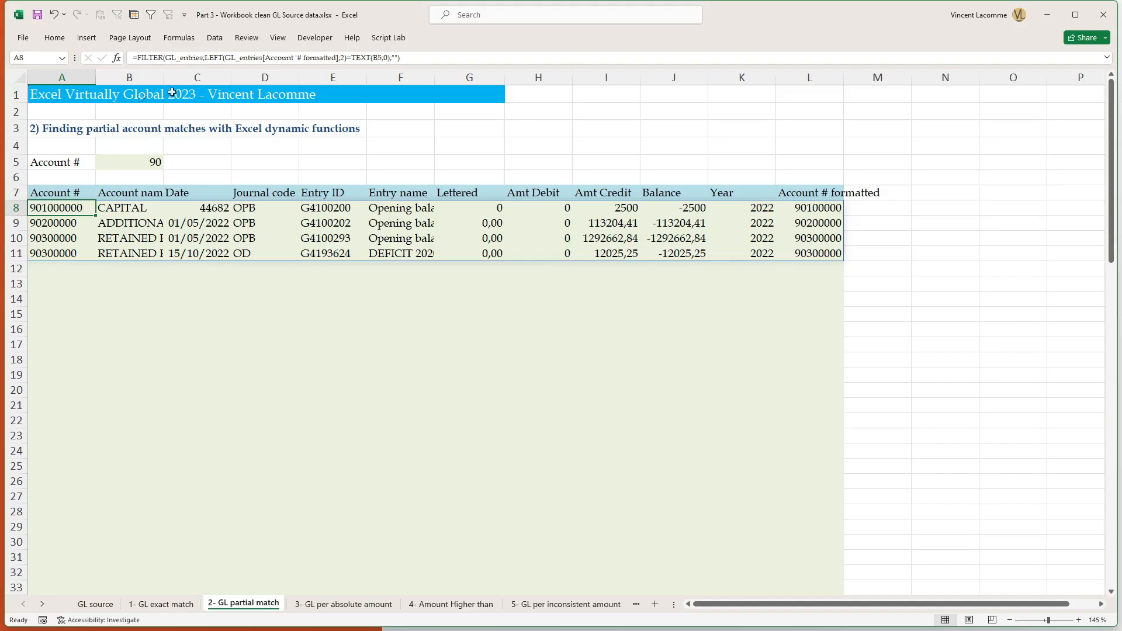
# Test the two-digit partial match filter by entering 96, 97 and 90 as the account number in B5
pyautogui.click(252, 316)
pyautogui.click(150, 162)
pyautogui.write('96')
pyautogui.press('Return')
pyautogui.press('Up')
pyautogui.write('96')
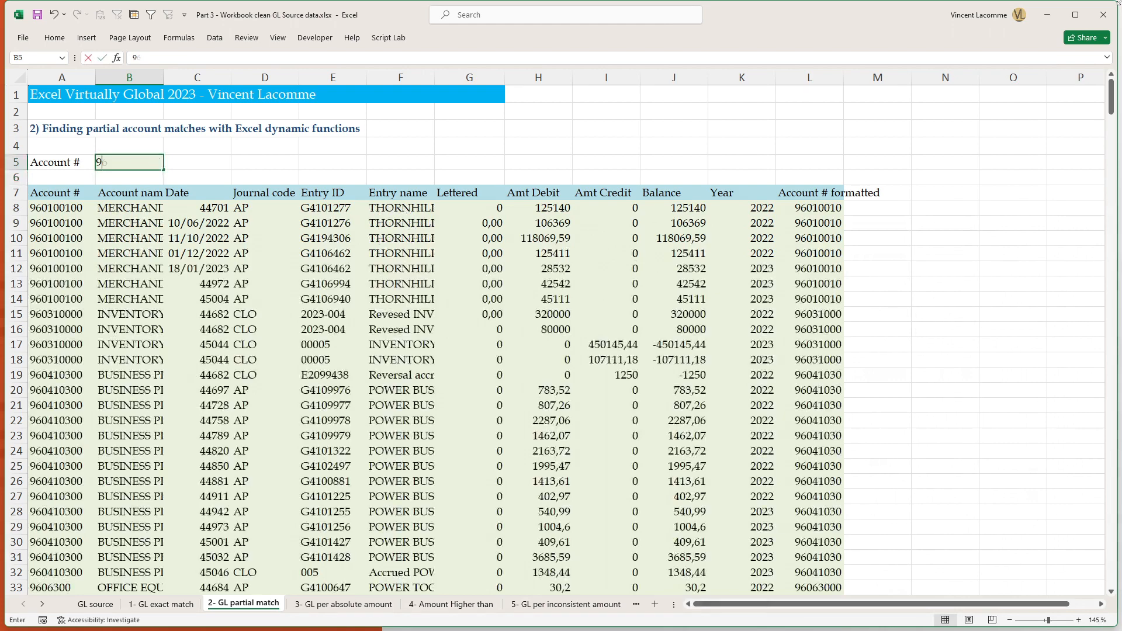
pyautogui.press('BackSpace')
pyautogui.write('7')
pyautogui.press('Return')
pyautogui.press('Up')
pyautogui.write('90')
pyautogui.press('Return')
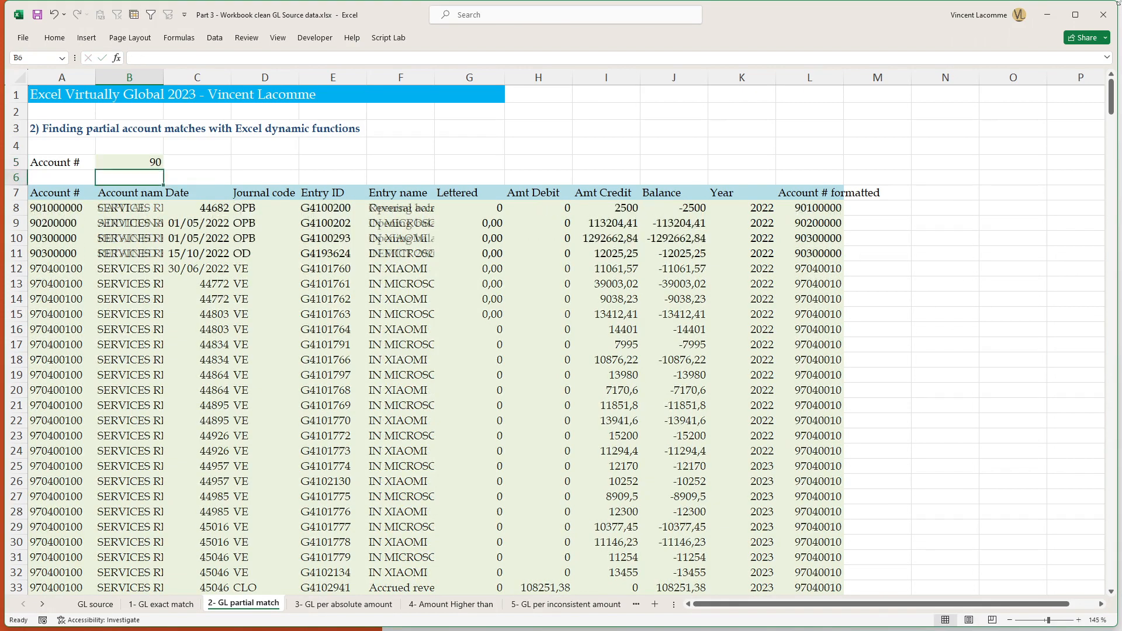
# Set the account number in B5 to the three-digit prefix 961
pyautogui.press('Up')
pyautogui.press('Down')
pyautogui.press('Down')
pyautogui.press('Down')
pyautogui.press('Left')
pyautogui.press('Up')
pyautogui.press('Up')
pyautogui.press('Right')
pyautogui.press('Up')
pyautogui.write('961')
pyautogui.press('Return')
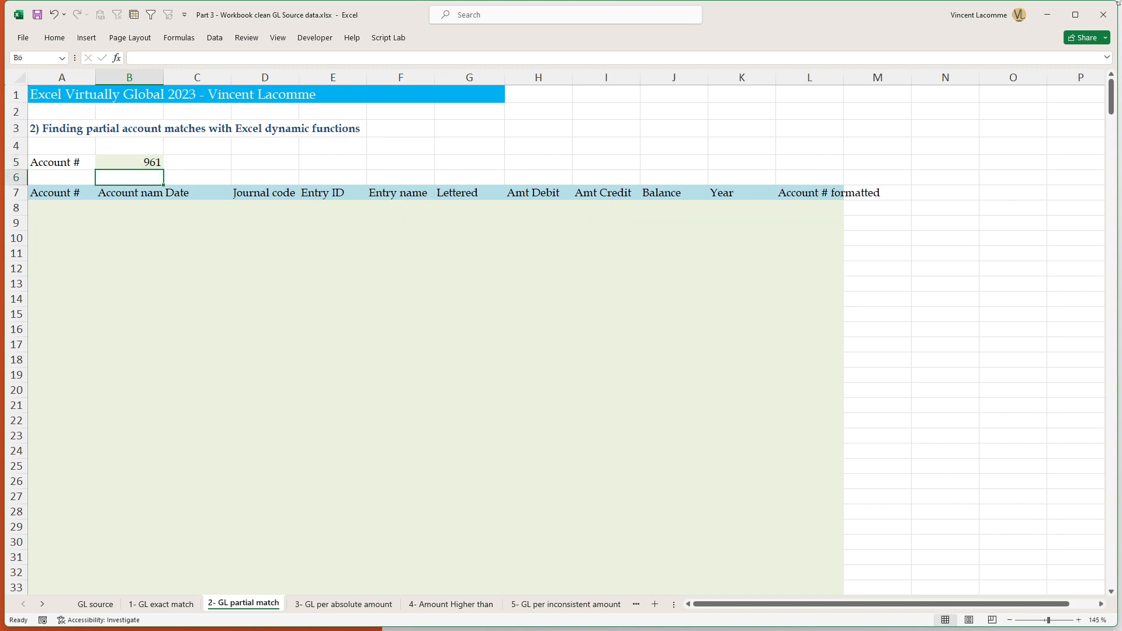
# Replace the fixed 2 in the LEFT function of the A8 formula with LEN(B5)
pyautogui.press('Left')
pyautogui.press('Down')
pyautogui.press('Down')
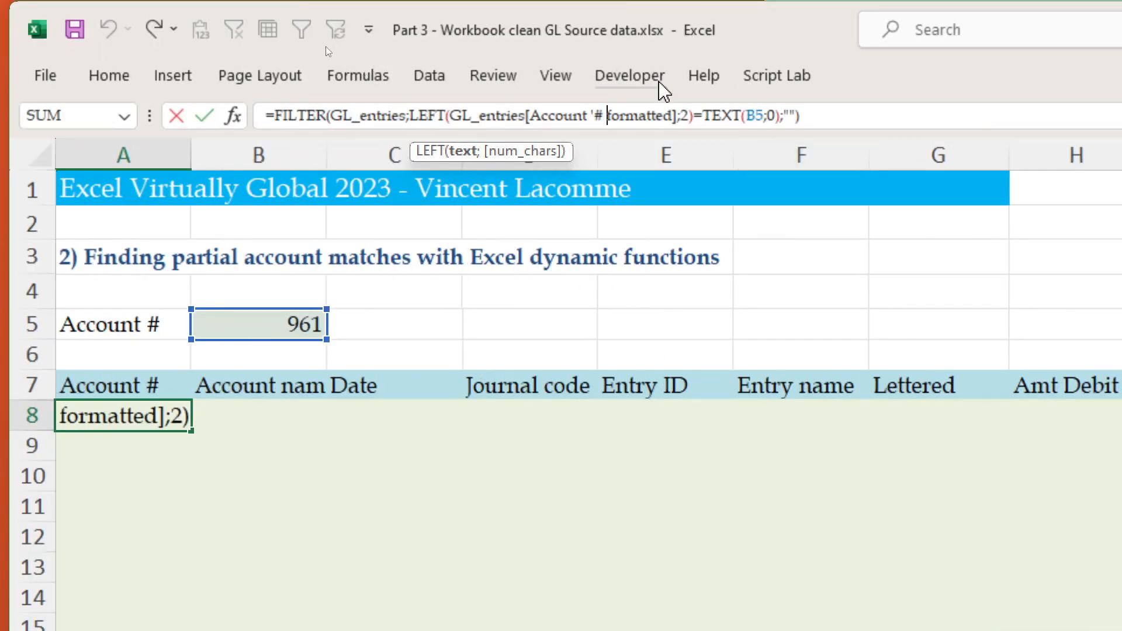
pyautogui.click(679, 116)
pyautogui.hotkey('shift', 'Right')
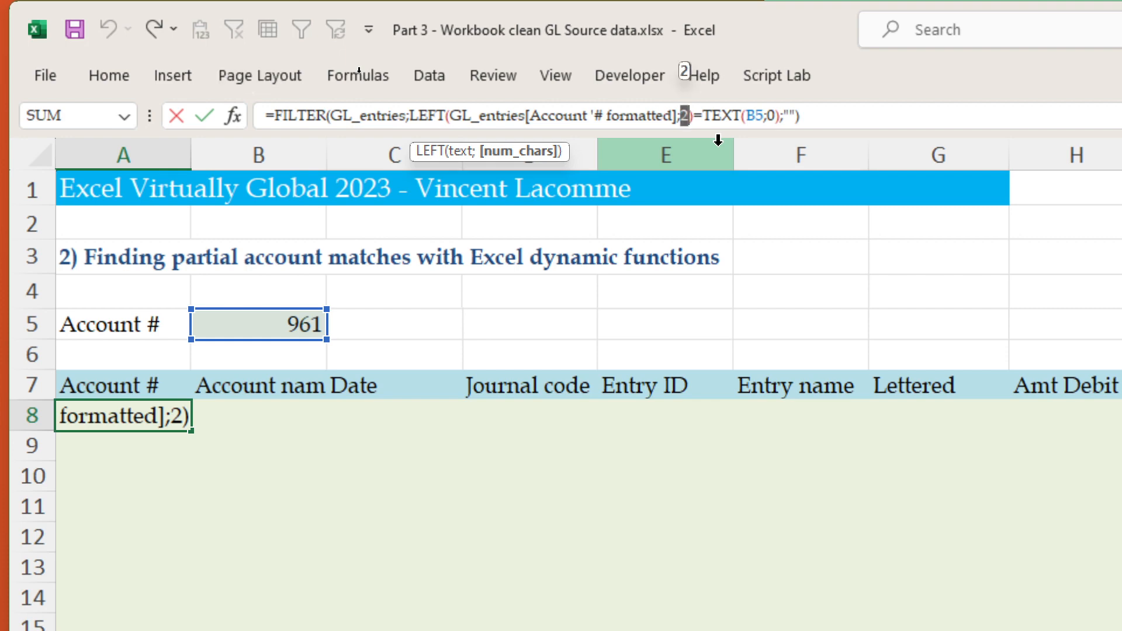
pyautogui.write('LEN')
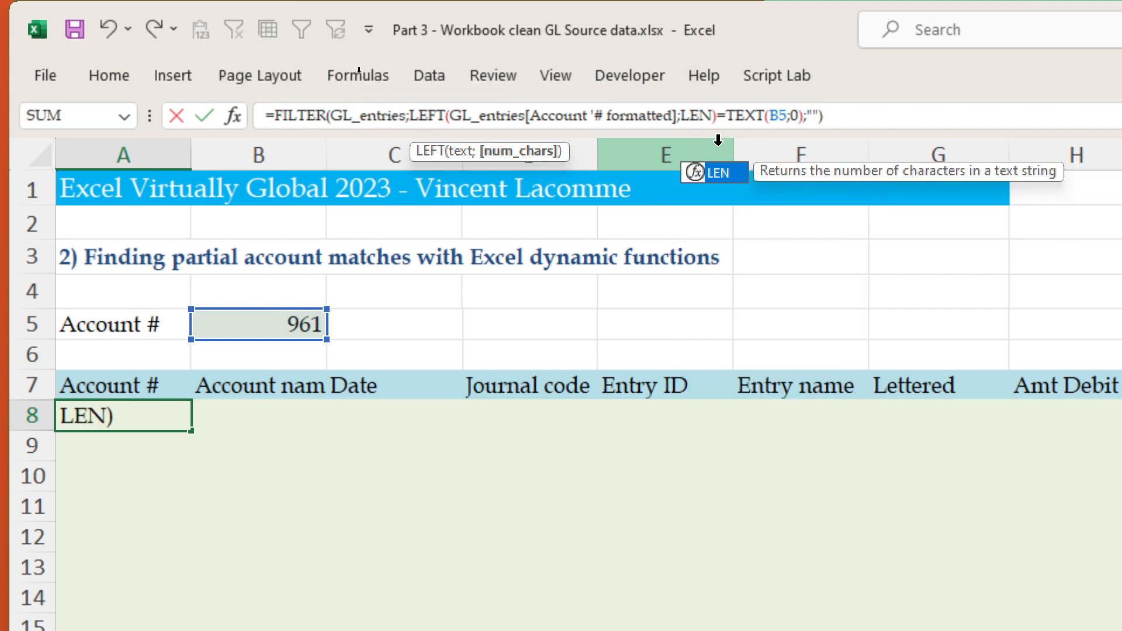
pyautogui.press('Tab')
pyautogui.click(260, 319)
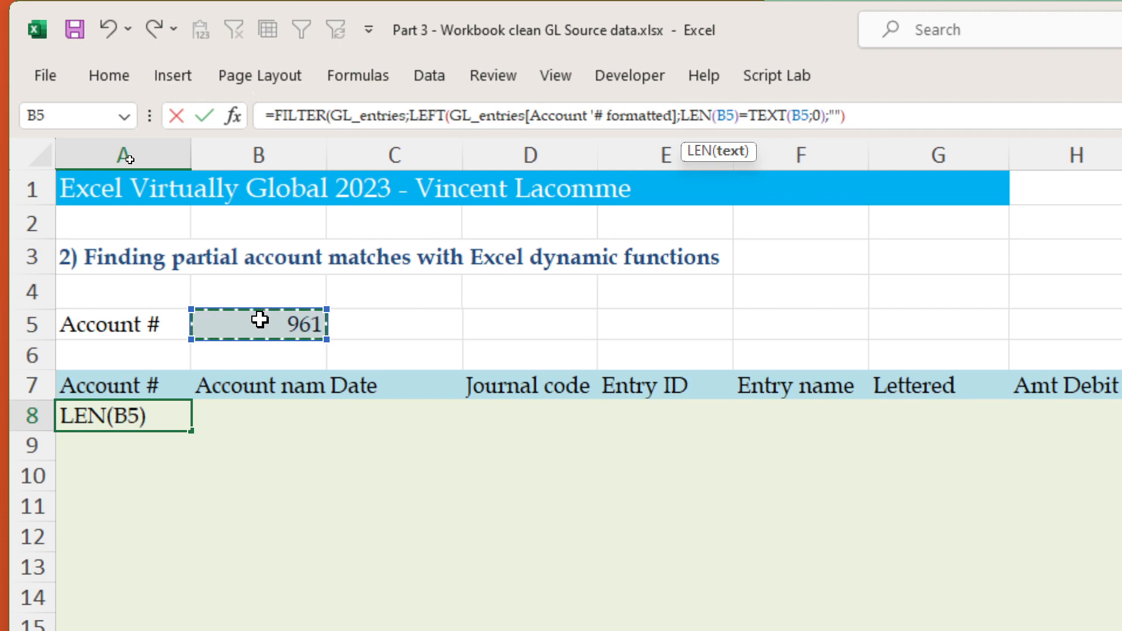
pyautogui.write(')')
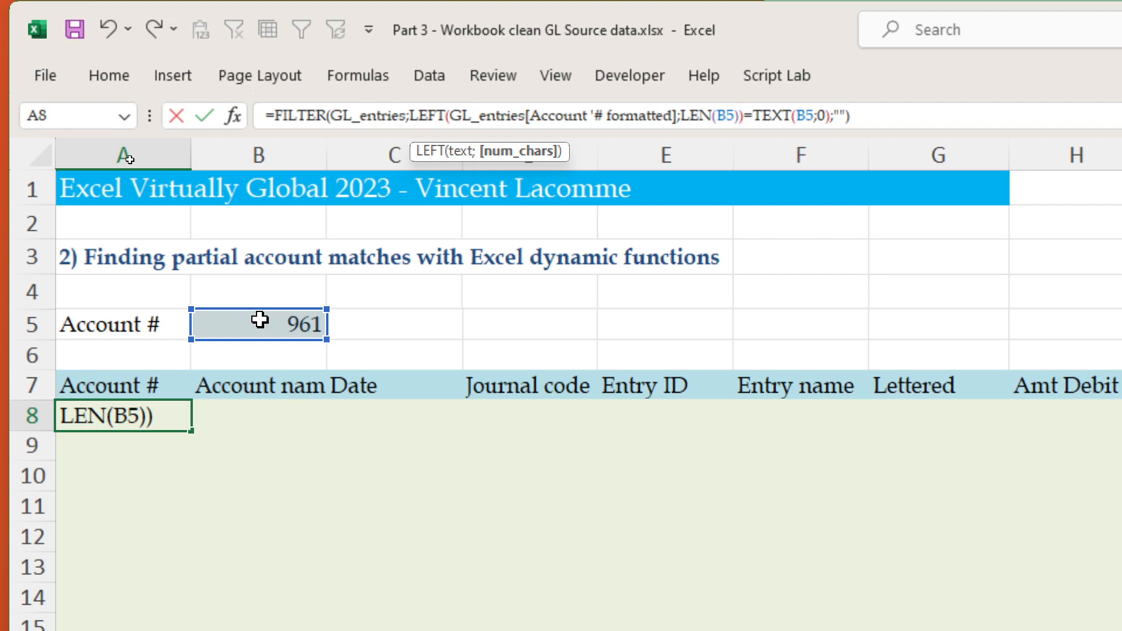
pyautogui.hotkey('ctrl', 'Return')
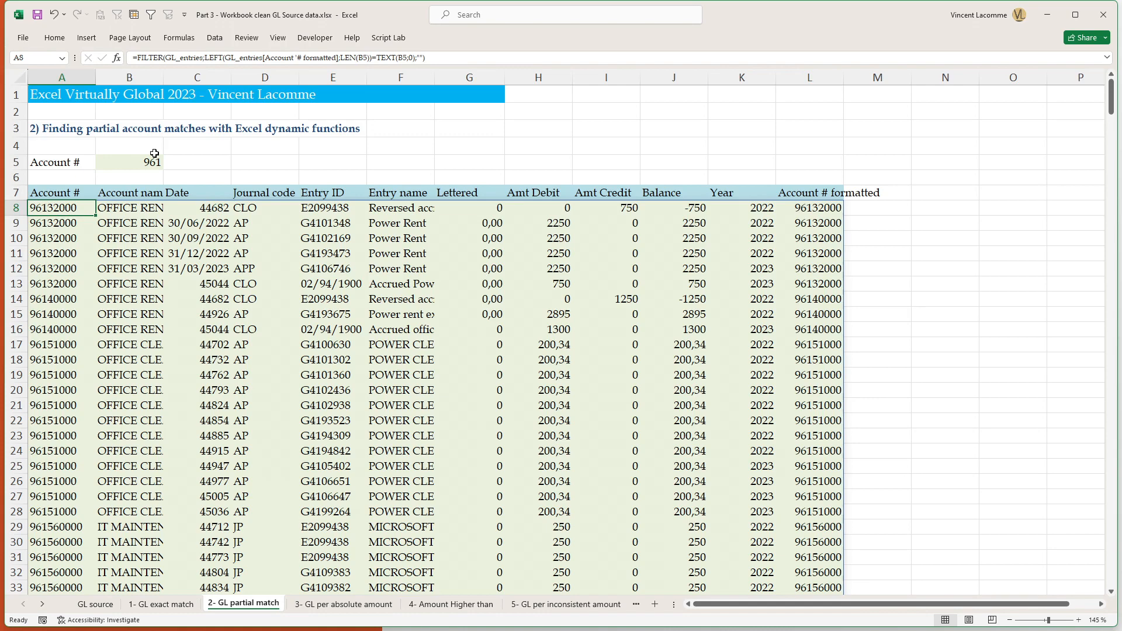
# Start a FILTER formula in A10 of the 3- GL per absolute amount sheet with the whole GL_entries table as its array
pyautogui.hotkey('ctrl', 'pagedown')
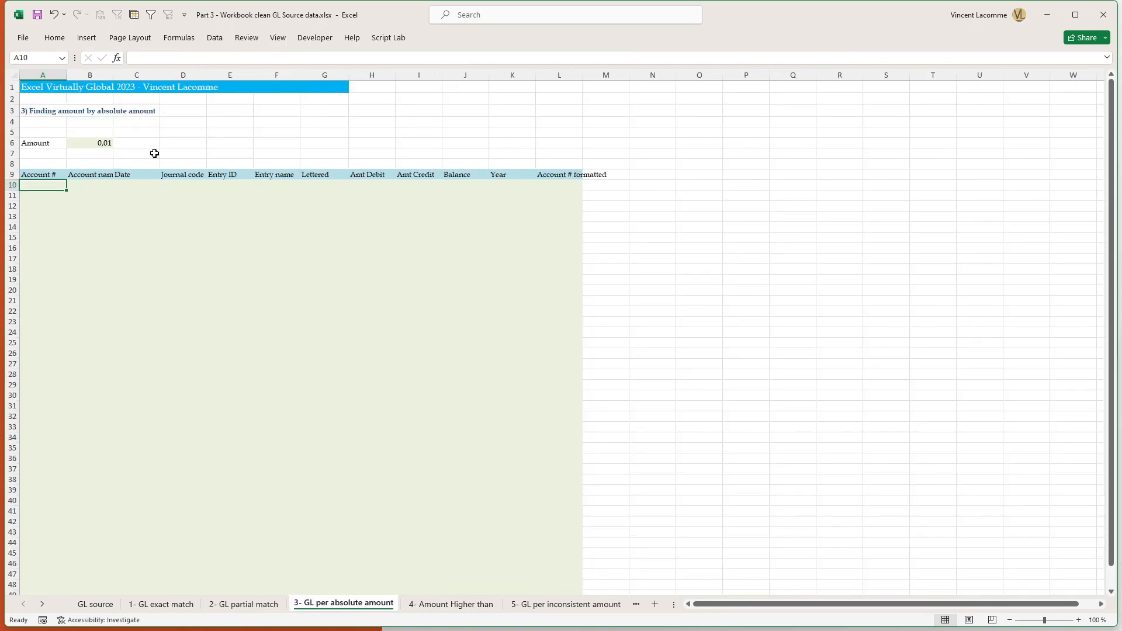
pyautogui.scroll(3, 41, 100)
pyautogui.scroll(2, 44, 125)
pyautogui.moveTo(175, 164); pyautogui.dragTo(61, 166)
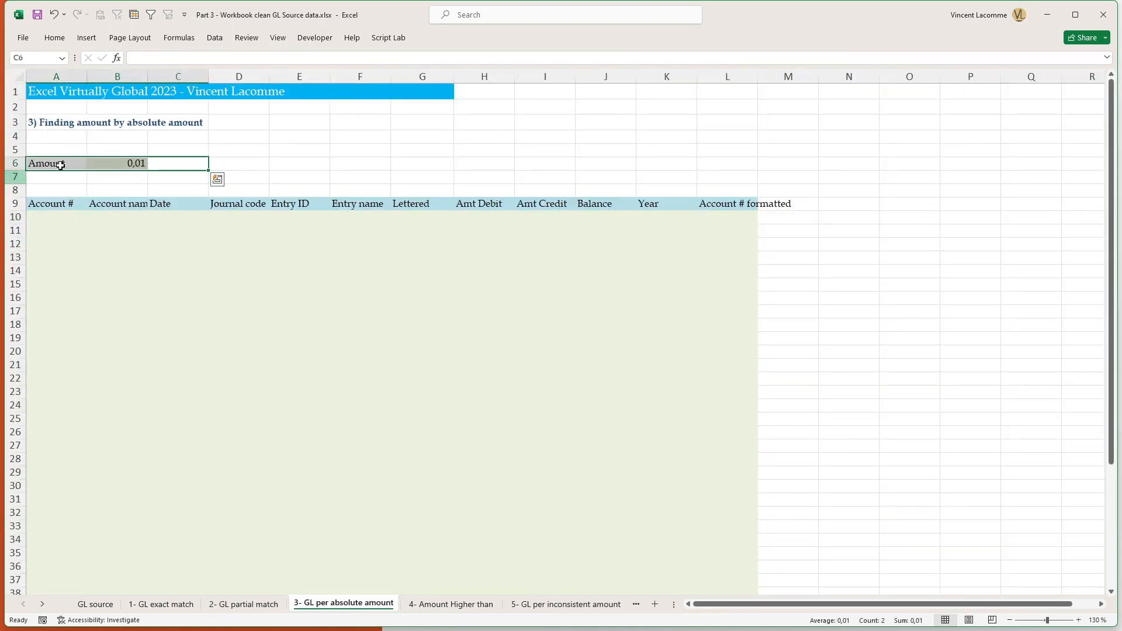
pyautogui.scroll(2, 35, 175)
pyautogui.scroll(2, 91, 181)
pyautogui.click(72, 239)
pyautogui.click(69, 251)
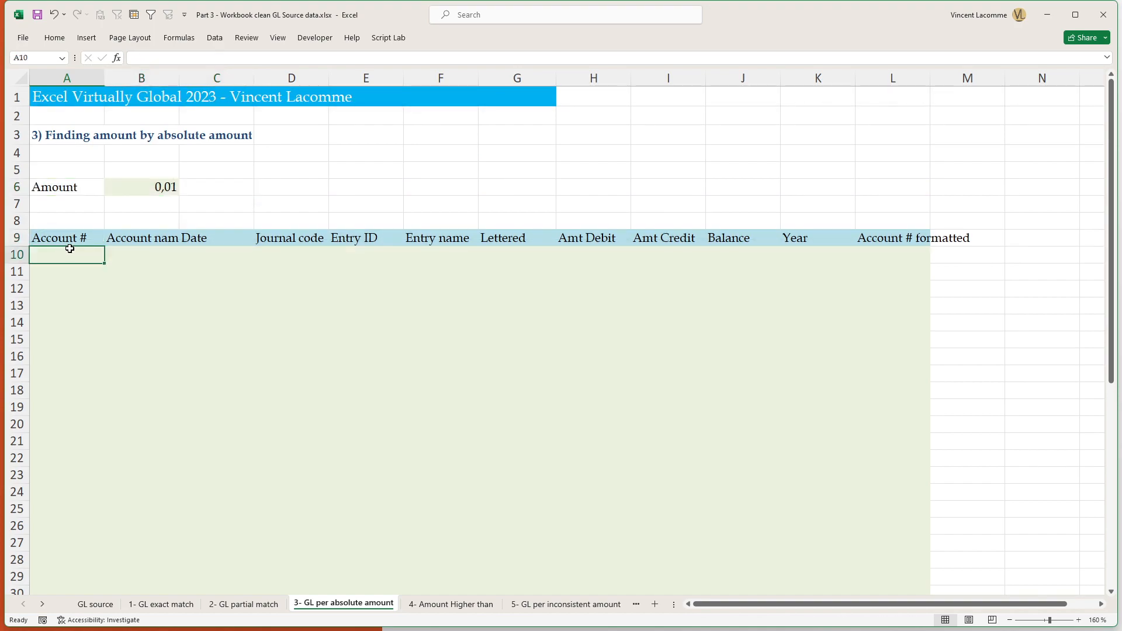
pyautogui.write('=FILTER(')
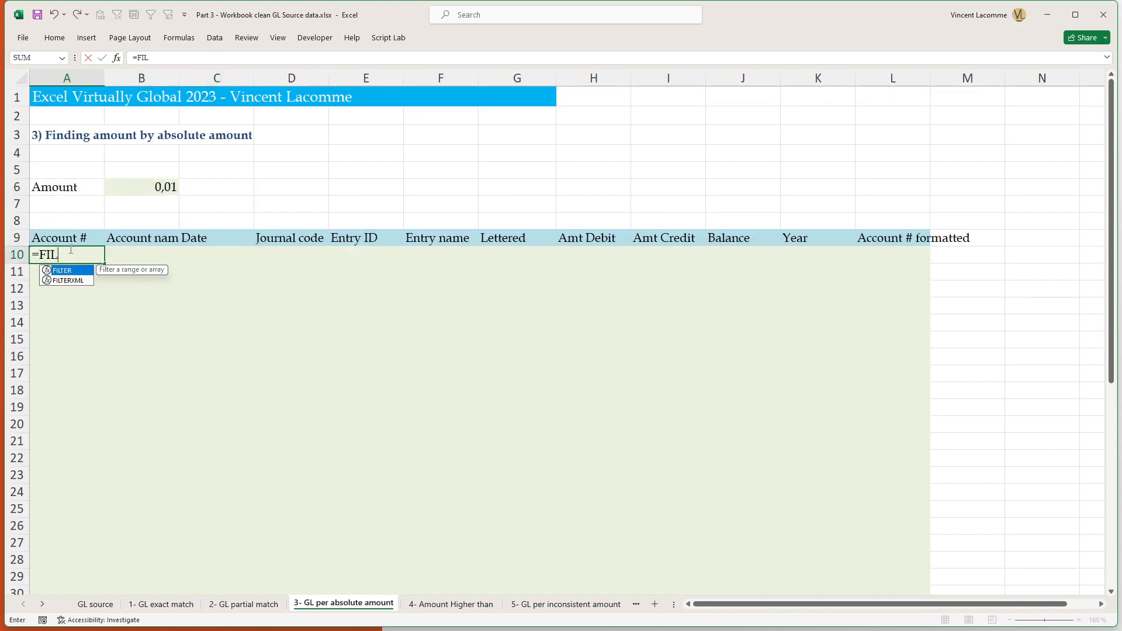
pyautogui.hotkey('ctrl', 'pageup')
pyautogui.hotkey('ctrl', 'pageup')
pyautogui.hotkey('ctrl', 'pageup')
pyautogui.hotkey('ctrl', 'Home')
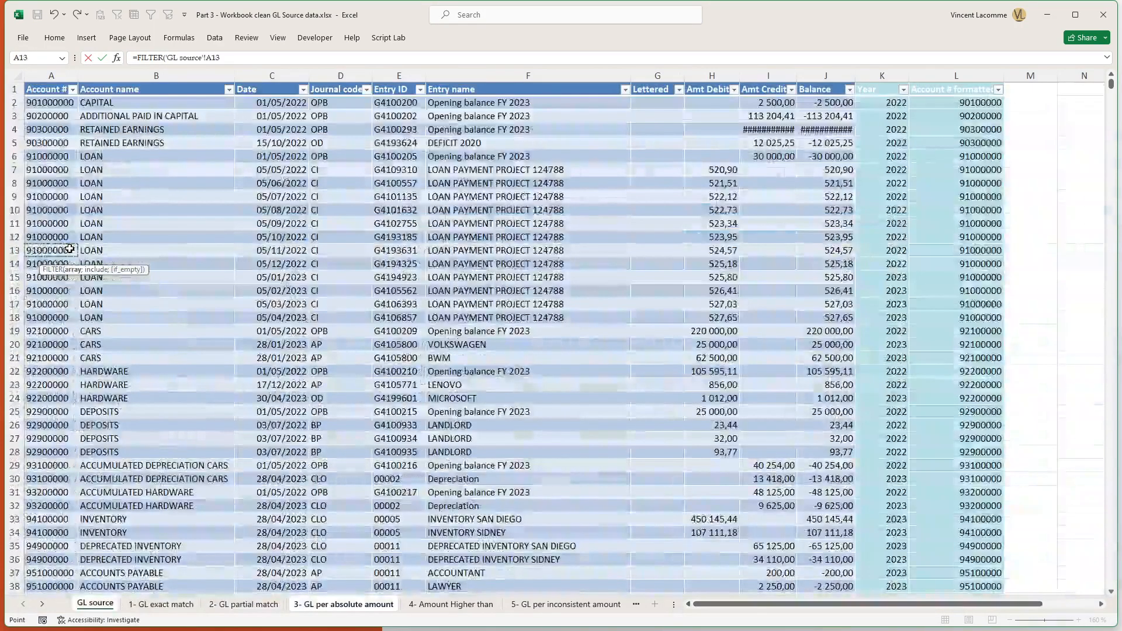
pyautogui.press('Down')
pyautogui.hotkey('ctrl', 'shift', 'Right')
pyautogui.hotkey('ctrl', 'shift', 'Down')
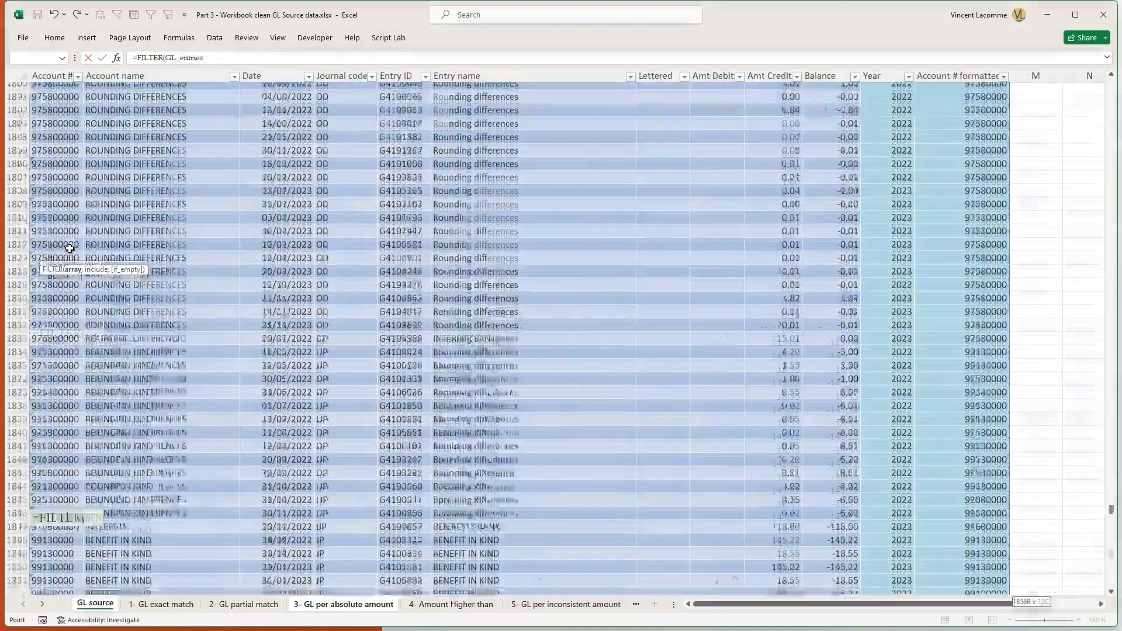
# Complete the A10 FILTER formula with the criterion GL_entries[Balance] equal to B6 and an empty string for no match
pyautogui.write(';')
pyautogui.click(808, 94)
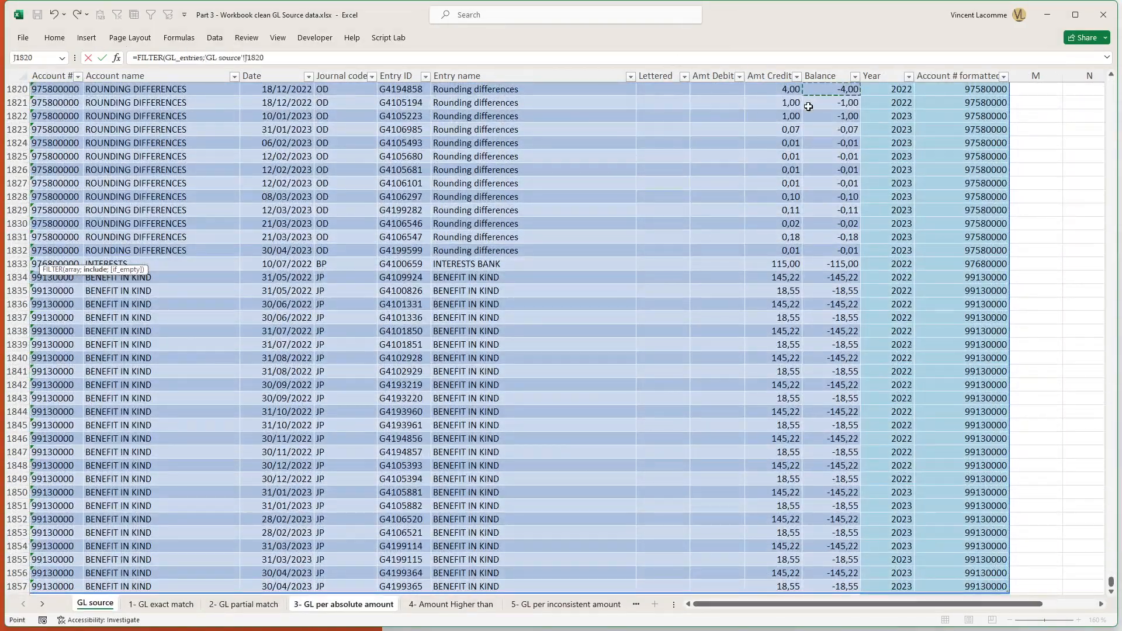
pyautogui.press('Down')
pyautogui.hotkey('ctrl', 'shift', 'Down')
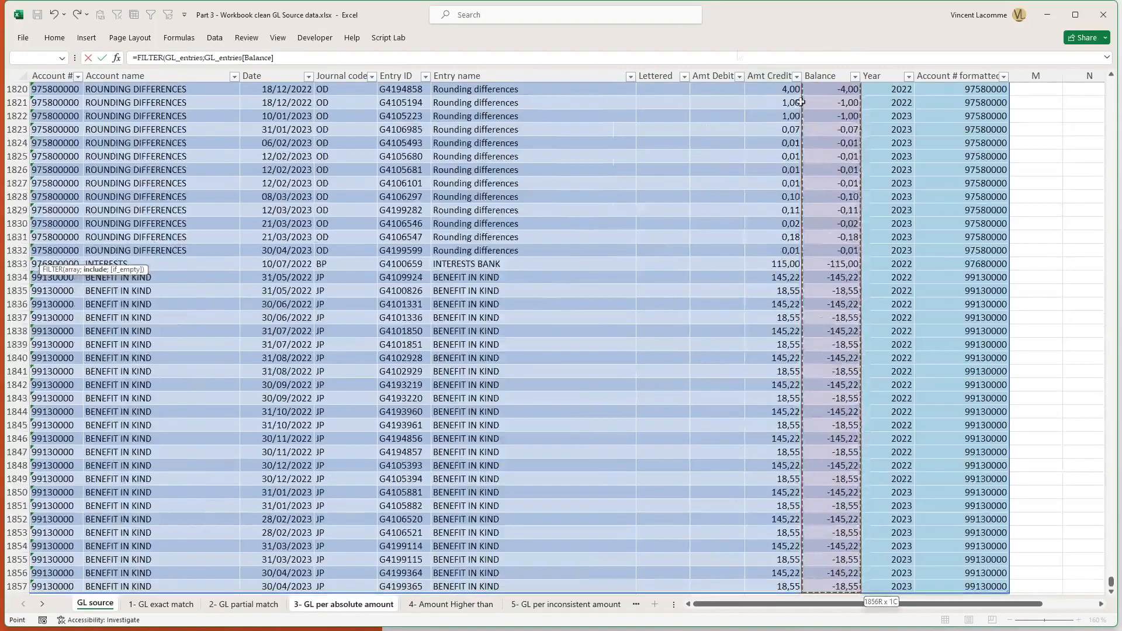
pyautogui.write('=')
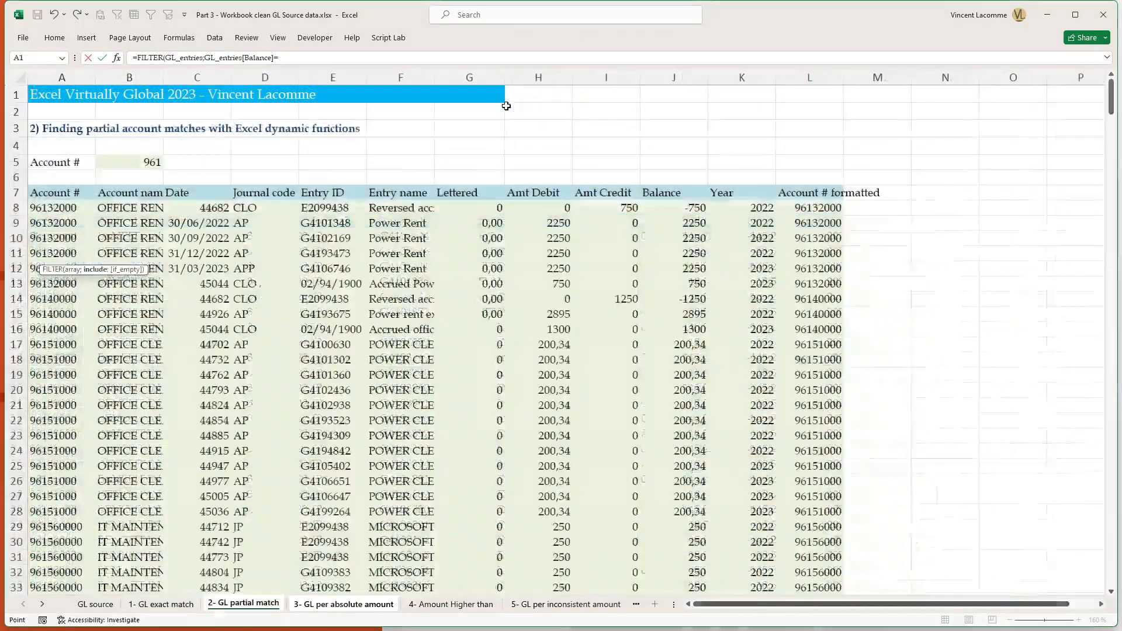
pyautogui.click(158, 191)
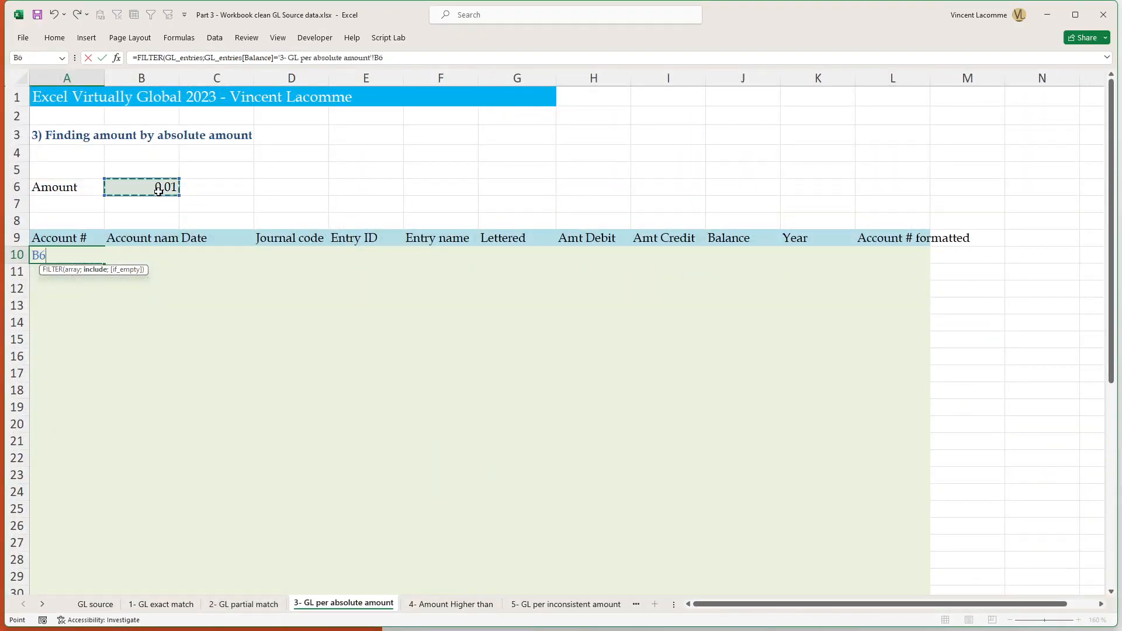
pyautogui.write(';')
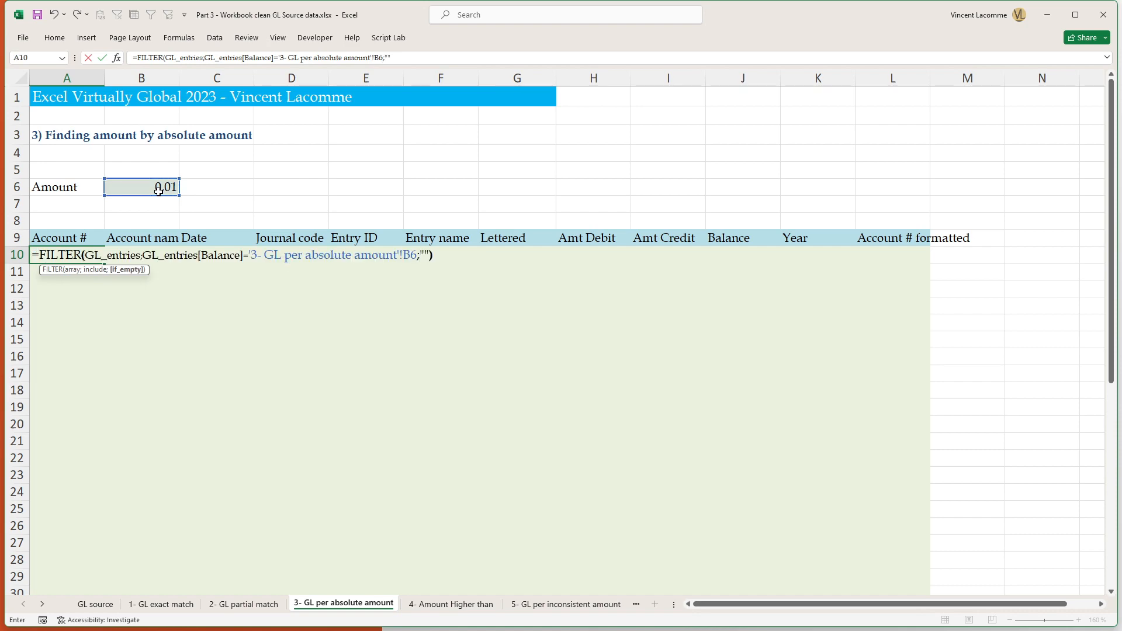
pyautogui.write('"")')
pyautogui.hotkey('ctrl', 'Return')
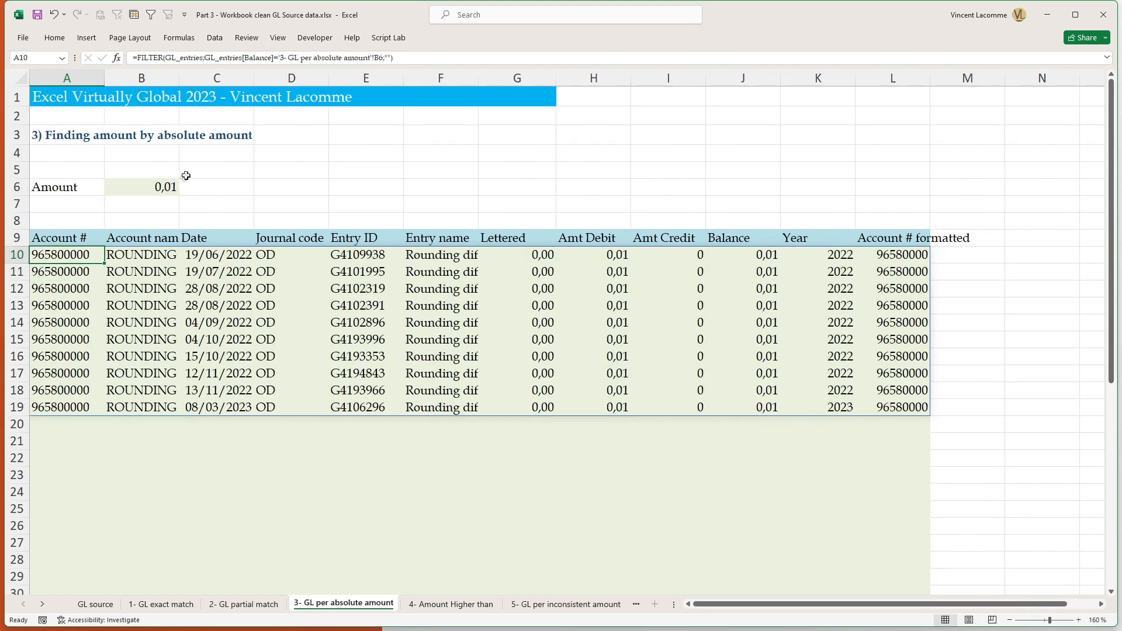
# Enclose GL_entries[Balance] in the A10 FILTER criterion in an absolute value function
pyautogui.click(242, 58)
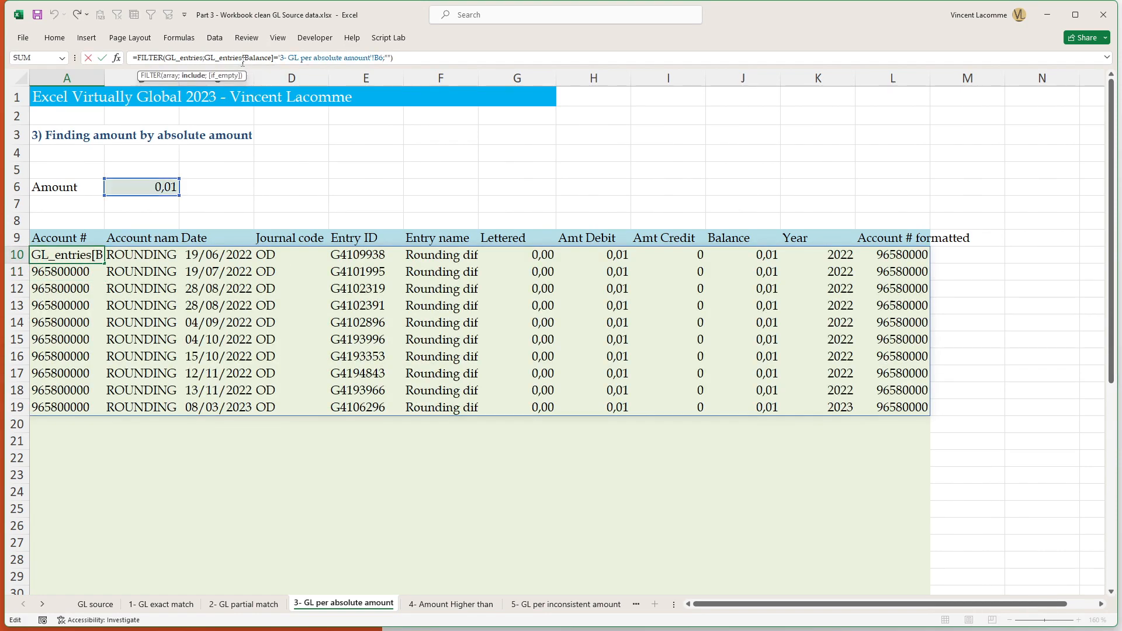
pyautogui.write('ABSOL')
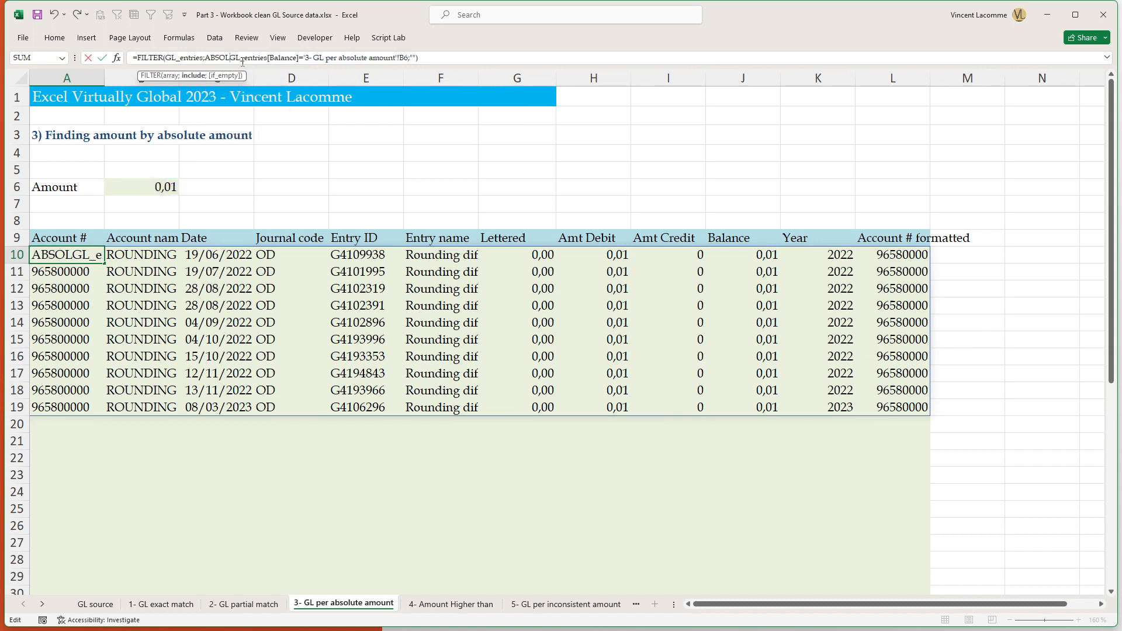
pyautogui.press('BackSpace')
pyautogui.press('BackSpace')
pyautogui.press('BackSpace')
pyautogui.write('(')
pyautogui.hotkey('ctrl', 'Right')
pyautogui.hotkey('ctrl', 'Right')
pyautogui.hotkey('ctrl', 'Right')
pyautogui.write(')')
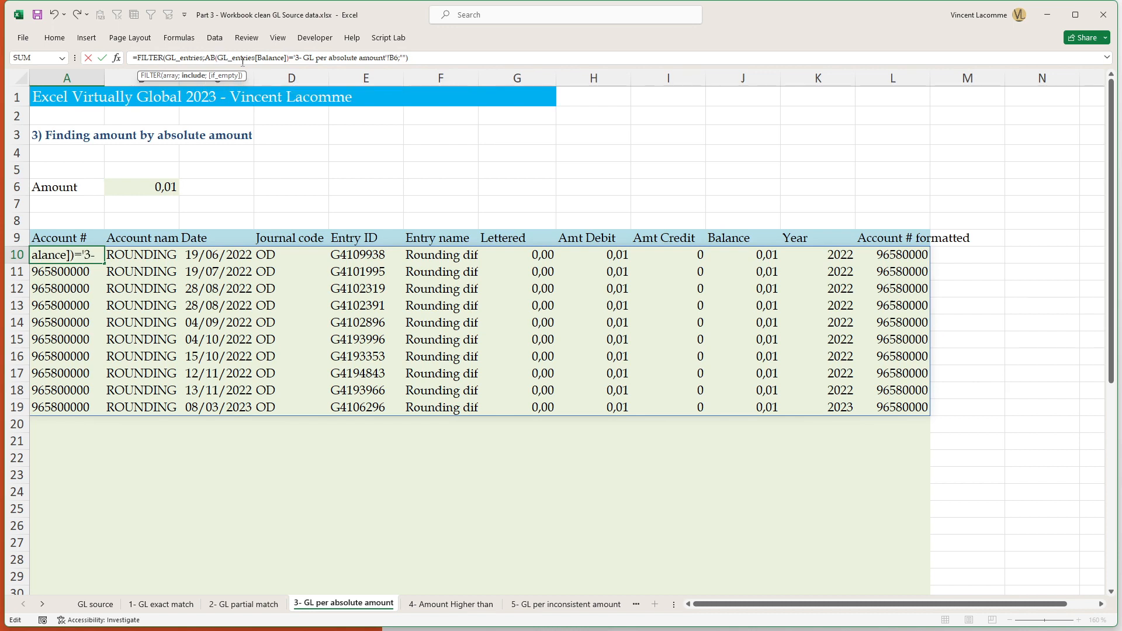
# Remove the redundant '3- GL per absolute amount'! sheet reference before B6 and enter the A10 formula
pyautogui.press('Right')
pyautogui.press('Right')
pyautogui.hotkey('shift', 'Right')
pyautogui.hotkey('shift', 'Right')
pyautogui.hotkey('shift', 'Right')
pyautogui.hotkey('shift', 'Right')
pyautogui.hotkey('shift', 'Right')
pyautogui.hotkey('shift', 'Right')
pyautogui.hotkey('shift', 'Right')
pyautogui.hotkey('shift', 'Right')
pyautogui.hotkey('shift', 'Right')
pyautogui.hotkey('shift', 'Right')
pyautogui.hotkey('shift', 'Right')
pyautogui.hotkey('shift', 'Right')
pyautogui.hotkey('shift', 'Right')
pyautogui.hotkey('shift', 'Right')
pyautogui.hotkey('shift', 'Right')
pyautogui.hotkey('shift', 'Right')
pyautogui.hotkey('shift', 'Right')
pyautogui.hotkey('shift', 'Right')
pyautogui.hotkey('shift', 'Right')
pyautogui.hotkey('shift', 'Right')
pyautogui.hotkey('shift', 'Right')
pyautogui.hotkey('shift', 'Right')
pyautogui.hotkey('shift', 'Right')
pyautogui.hotkey('shift', 'Right')
pyautogui.hotkey('shift', 'Right')
pyautogui.hotkey('shift', 'Right')
pyautogui.hotkey('shift', 'Right')
pyautogui.press('Delete')
pyautogui.hotkey('ctrl', 'Return')
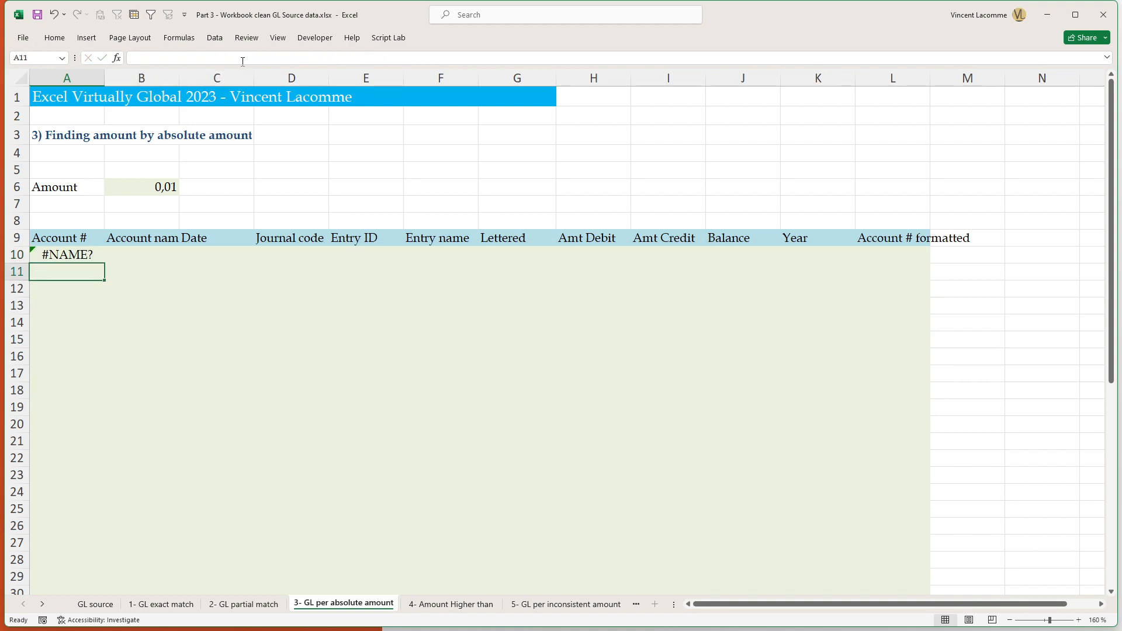
# Correct the function name around GL_entries[Balance] in the A10 formula to ABS
pyautogui.click(217, 56)
pyautogui.write('S(GL_entries[Balance])=B6;"")')
pyautogui.hotkey('ctrl', 'Return')
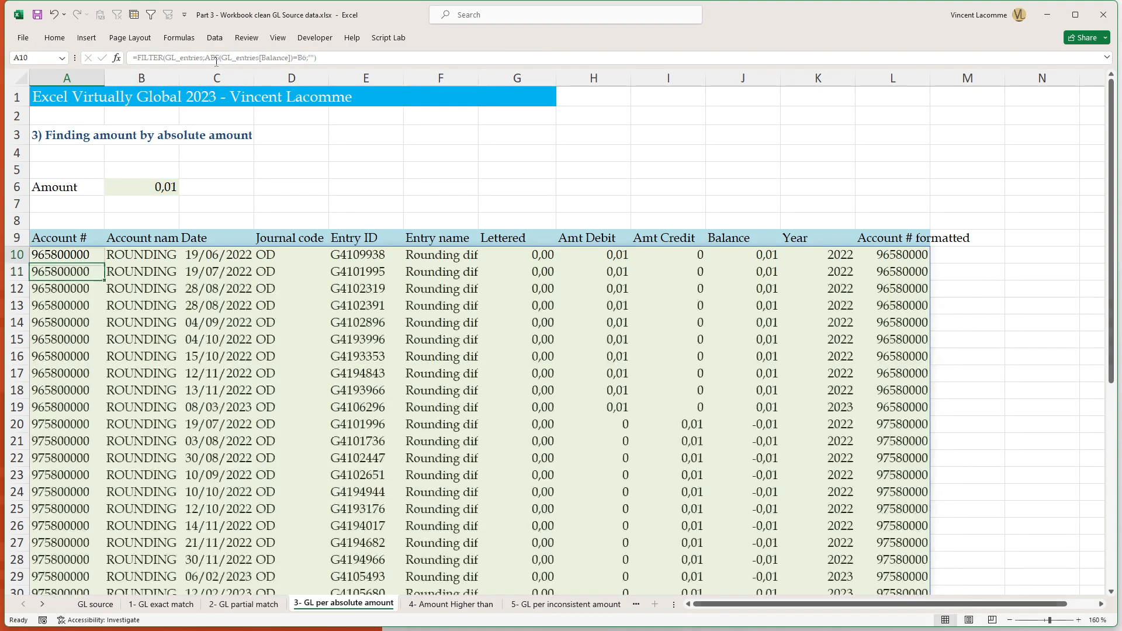
# Review the matching debits and credits, set the amount in B6 to 145,22 and check the filtered entries
pyautogui.moveTo(602, 253); pyautogui.dragTo(672, 510)
pyautogui.scroll(-4, 626, 384)
pyautogui.scroll(4, 625, 371)
pyautogui.click(168, 190)
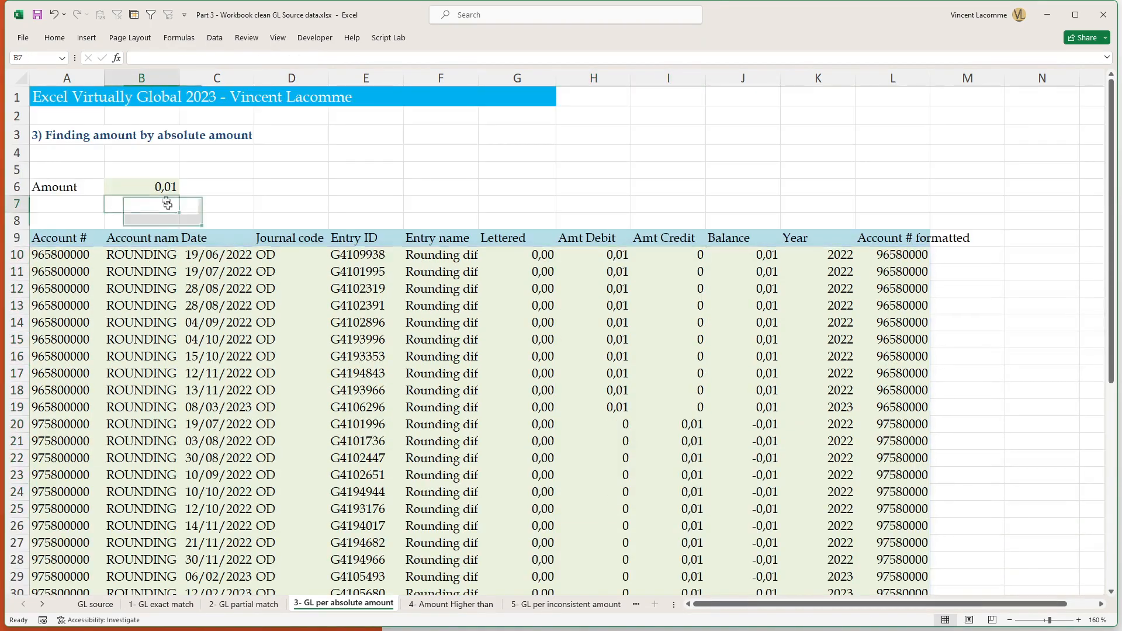
pyautogui.write('145,22')
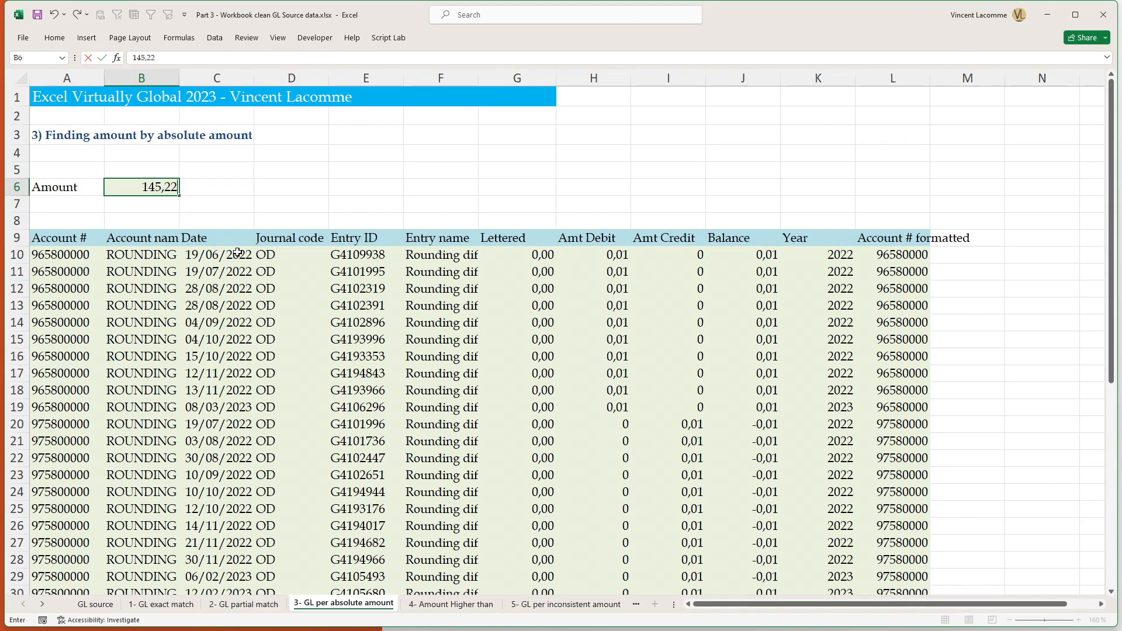
pyautogui.press('Return')
pyautogui.scroll(-4, 479, 319)
pyautogui.scroll(4, 482, 344)
# Copy the FILTER formula from A10 of '3- GL per absolute amount' into A9 of '4- Amount Higher than'
pyautogui.click(453, 603)
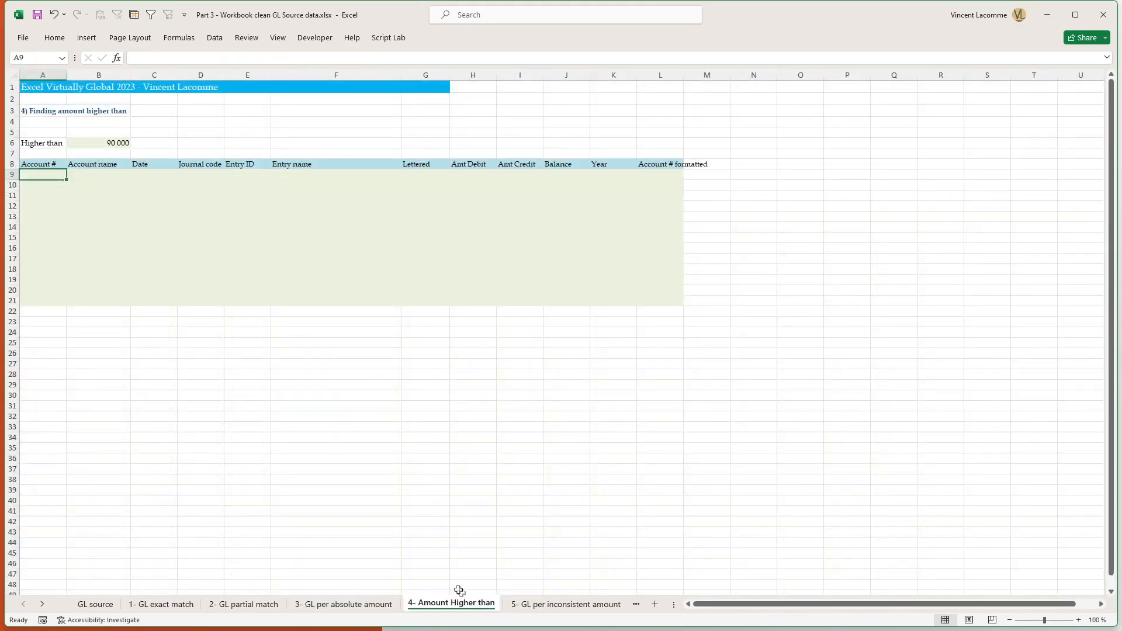
pyautogui.scroll(3, 58, 210)
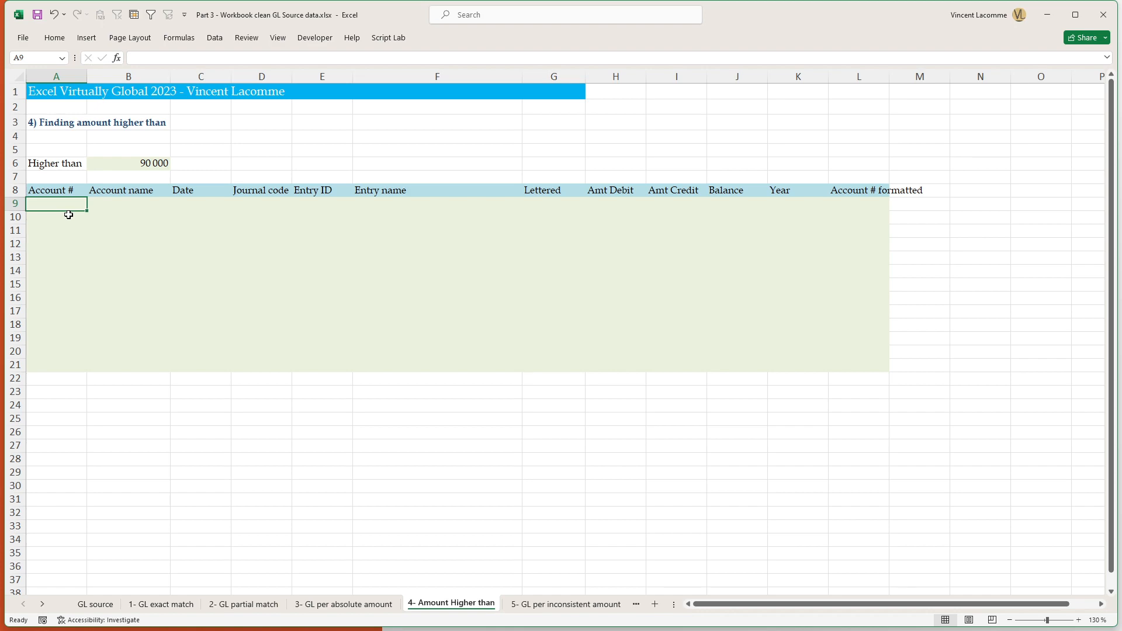
pyautogui.hotkey('ctrl', 'pageup')
pyautogui.press('Left')
pyautogui.press('Down')
pyautogui.press('Down')
pyautogui.press('Down')
pyautogui.press('F2')
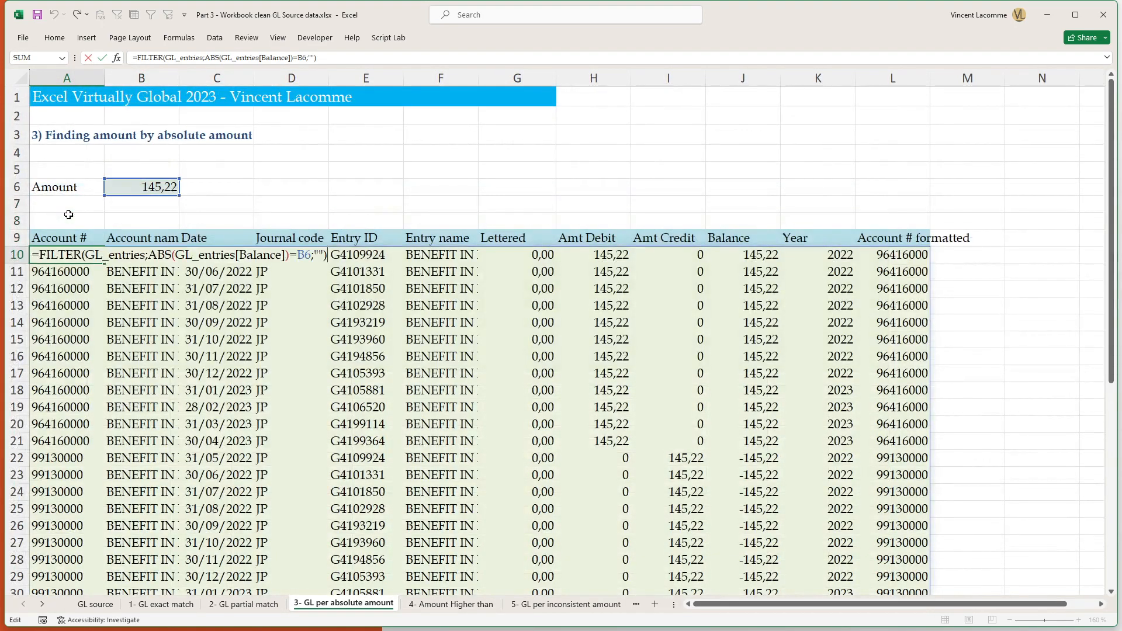
pyautogui.hotkey('shift', 'Home')
pyautogui.hotkey('ctrl', 'c')
pyautogui.press('Escape')
pyautogui.hotkey('ctrl', 'pagedown')
pyautogui.hotkey('ctrl', 'v')
# Remove ABS from the A9 formula, change the comparison with B6 to >= and enter the formula
pyautogui.click(288, 58)
pyautogui.doubleClick(212, 58)
pyautogui.press('Delete')
pyautogui.click(282, 58)
pyautogui.press('BackSpace')
pyautogui.write('>=')
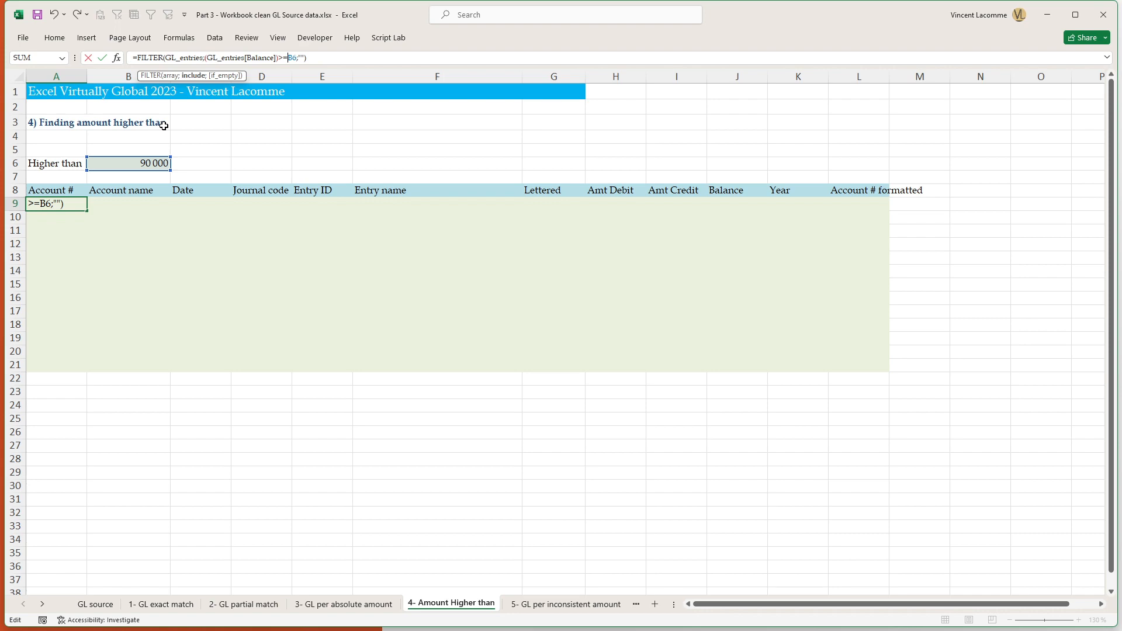
pyautogui.hotkey('ctrl', 'Return')
# Set the 'Higher than' threshold in B6 to 110 000
pyautogui.press('Up')
pyautogui.press('Right')
pyautogui.press('Up')
pyautogui.press('Up')
pyautogui.press('F2')
pyautogui.press('Home')
pyautogui.hotkey('shift', 'Right')
pyautogui.write('11')
pyautogui.press('Return')
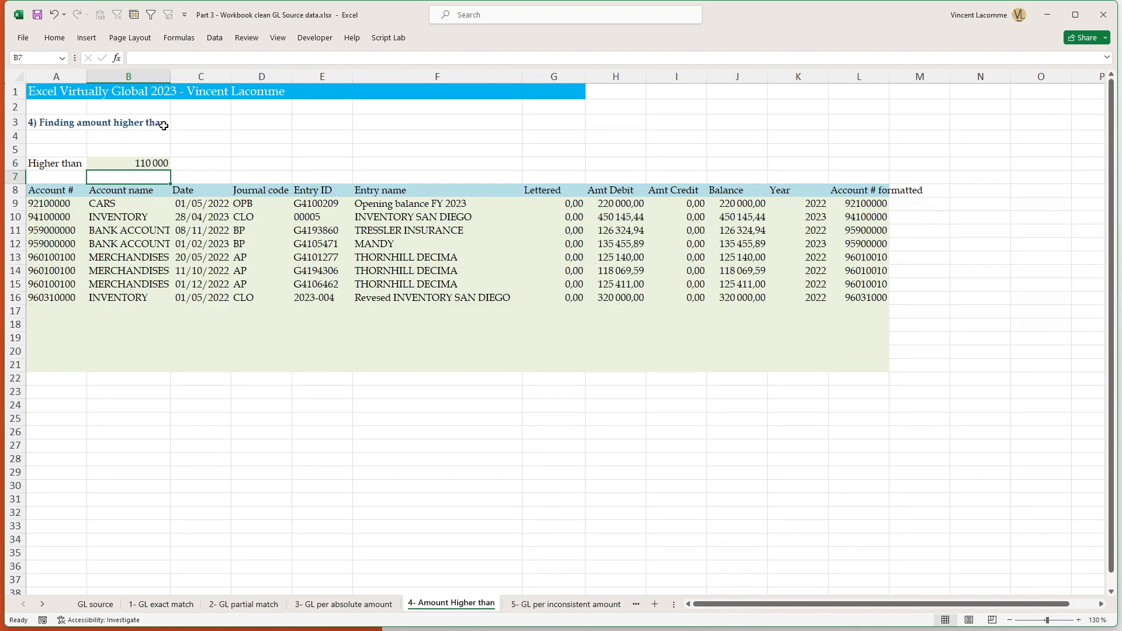
# Copy the partial-match FILTER formula from A8 of '2- GL partial match' into A8 of '5- GL per inconsistent amount'
pyautogui.hotkey('ctrl', 'pagedown')
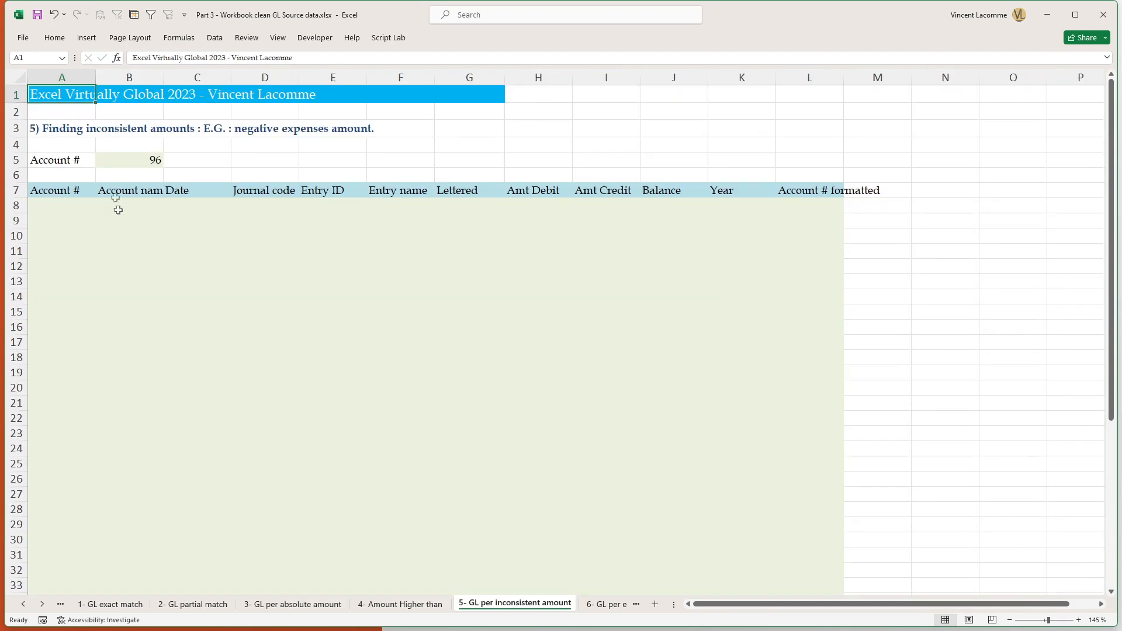
pyautogui.click(43, 202)
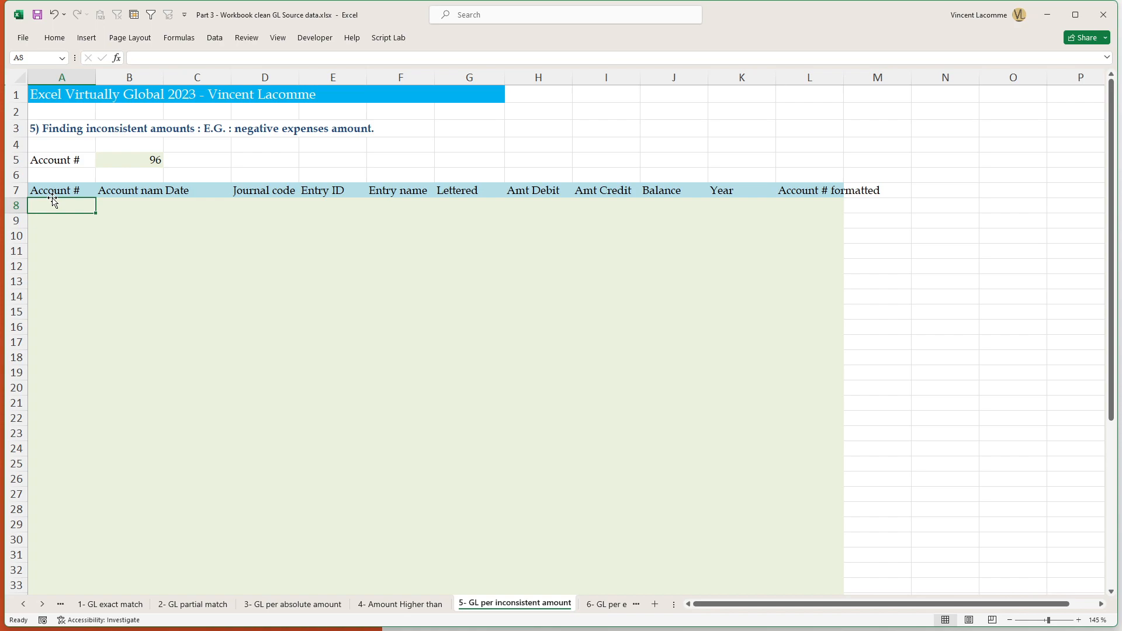
pyautogui.press('Up')
pyautogui.press('Up')
pyautogui.press('Up')
pyautogui.press('Right')
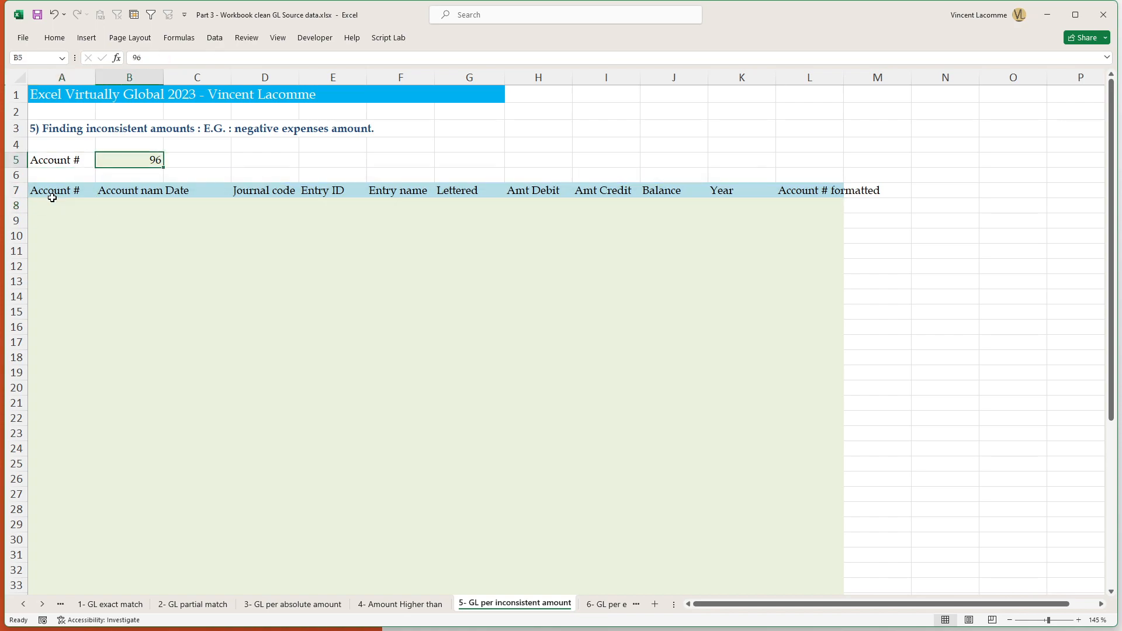
pyautogui.press('Left')
pyautogui.hotkey('ctrl', 'pageup')
pyautogui.hotkey('ctrl', 'pageup')
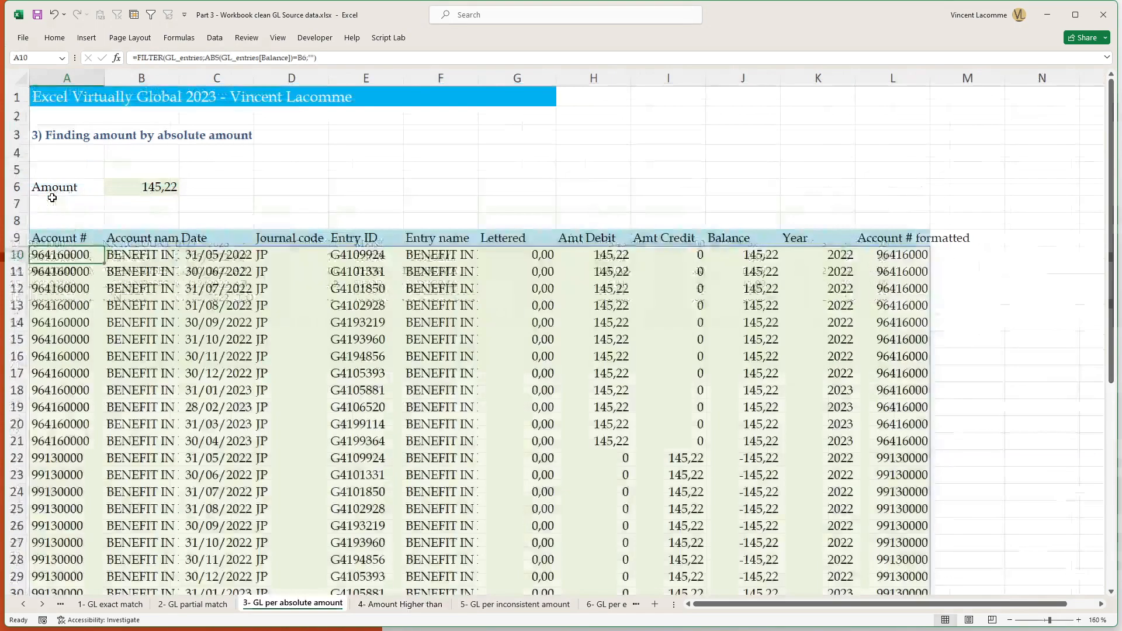
pyautogui.hotkey('ctrl', 'pageup')
pyautogui.press('F2')
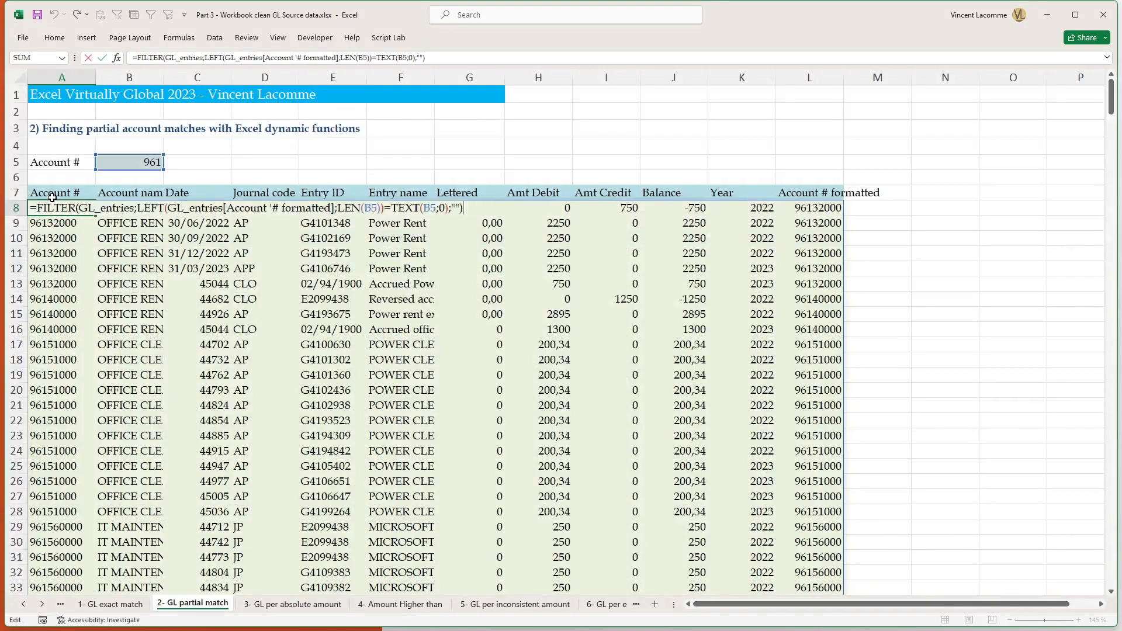
pyautogui.press('Escape')
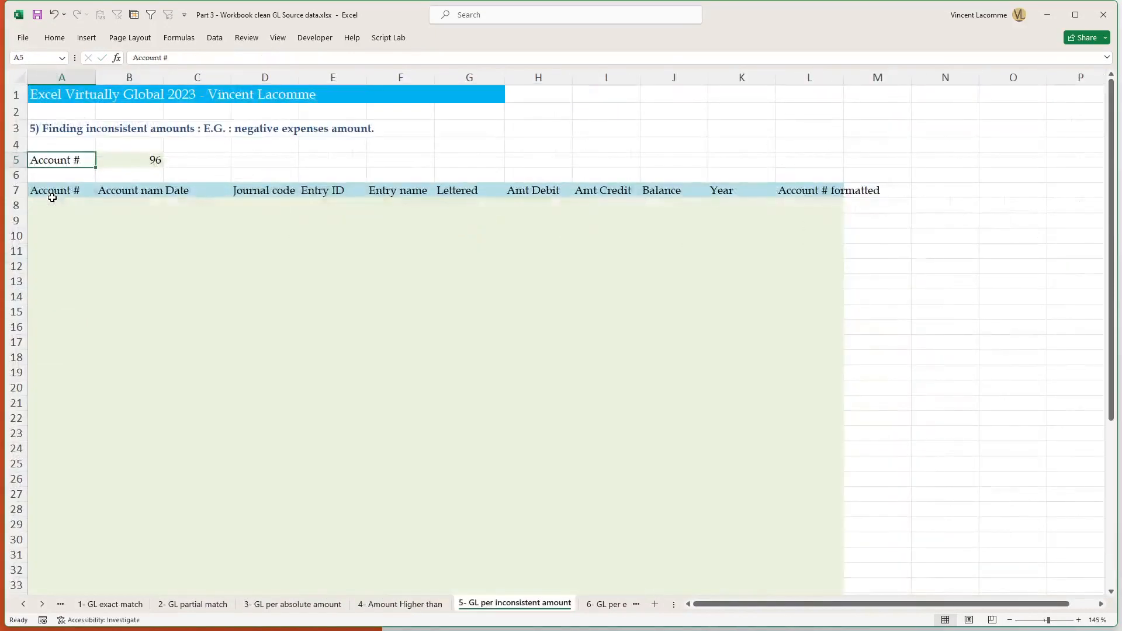
pyautogui.click(50, 201)
pyautogui.press('F2')
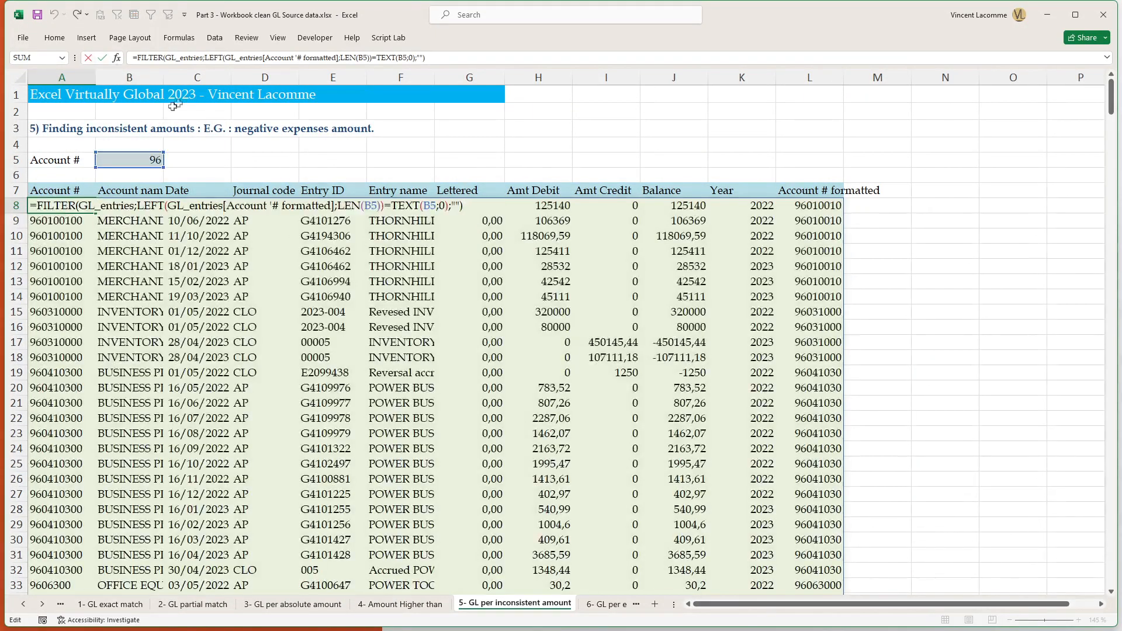
# Review the filtered entries, enclose the LEFT criterion in the A8 formula in parentheses and append *() for a second criterion
pyautogui.press('Escape')
pyautogui.scroll(-9, 274, 193)
pyautogui.scroll(9, 274, 193)
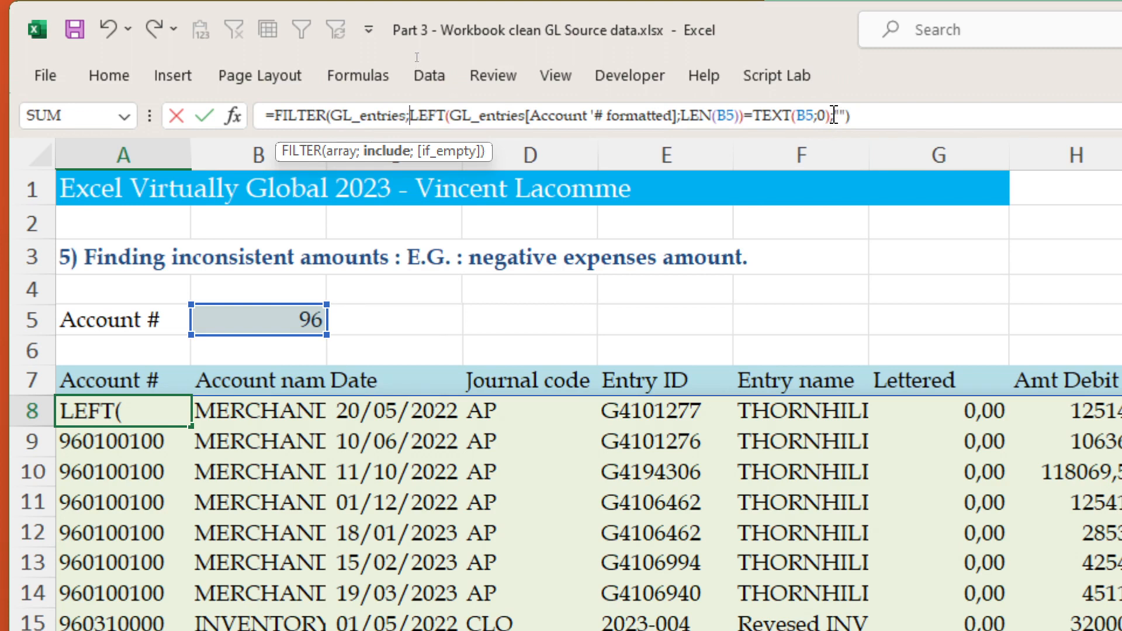
pyautogui.write('(')
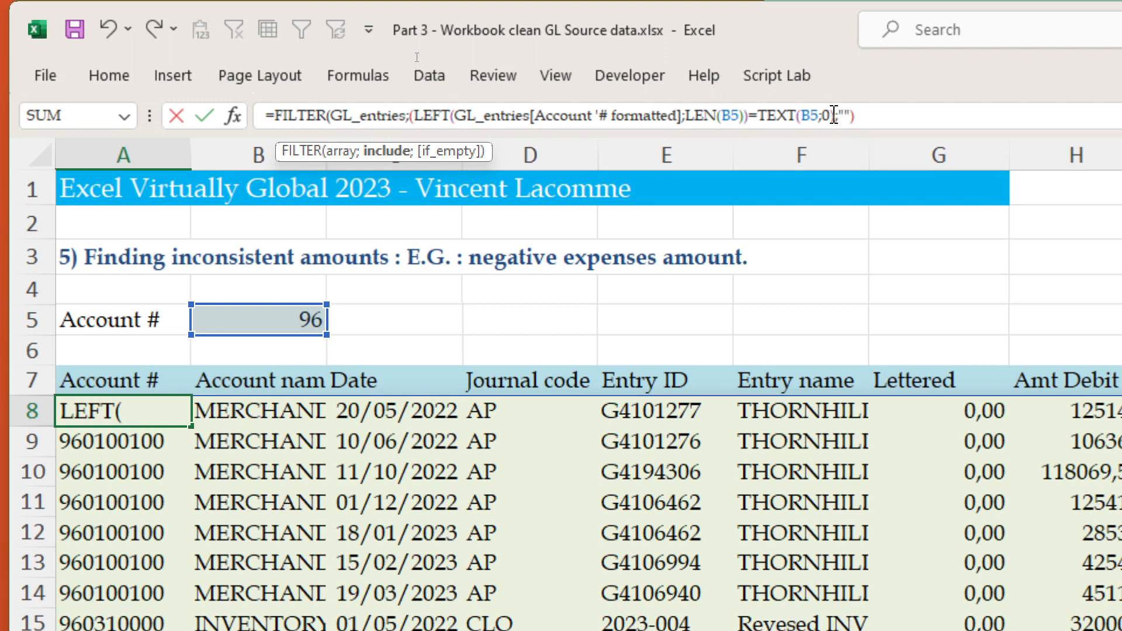
pyautogui.click(834, 115)
pyautogui.write(')')
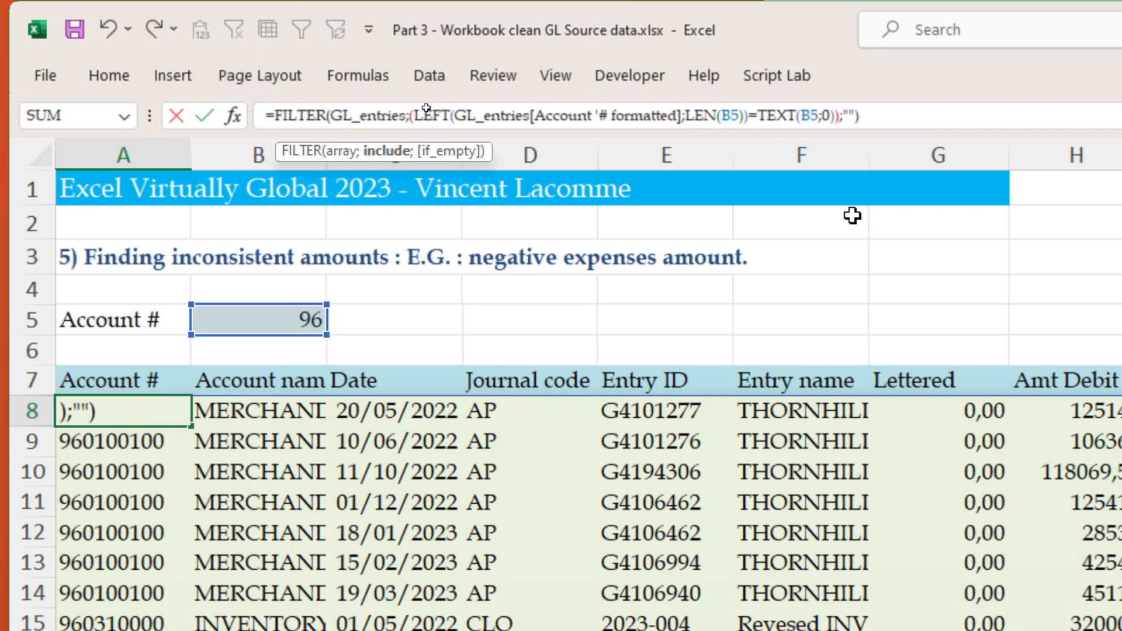
pyautogui.write('*()')
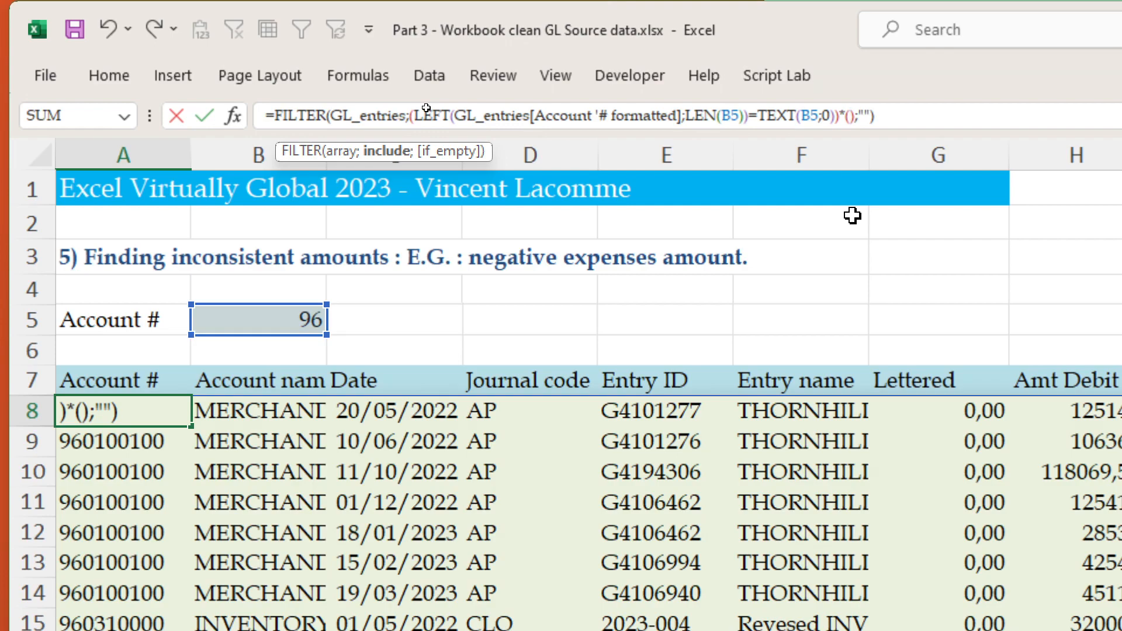
# Fill the second criterion with the Balance column of GL_entries compared as <0 and enter the A8 formula
pyautogui.hotkey('ctrl', 'pageup')
pyautogui.hotkey('ctrl', 'pageup')
pyautogui.hotkey('ctrl', 'pageup')
pyautogui.hotkey('ctrl', 'pageup')
pyautogui.hotkey('ctrl', 'pageup')
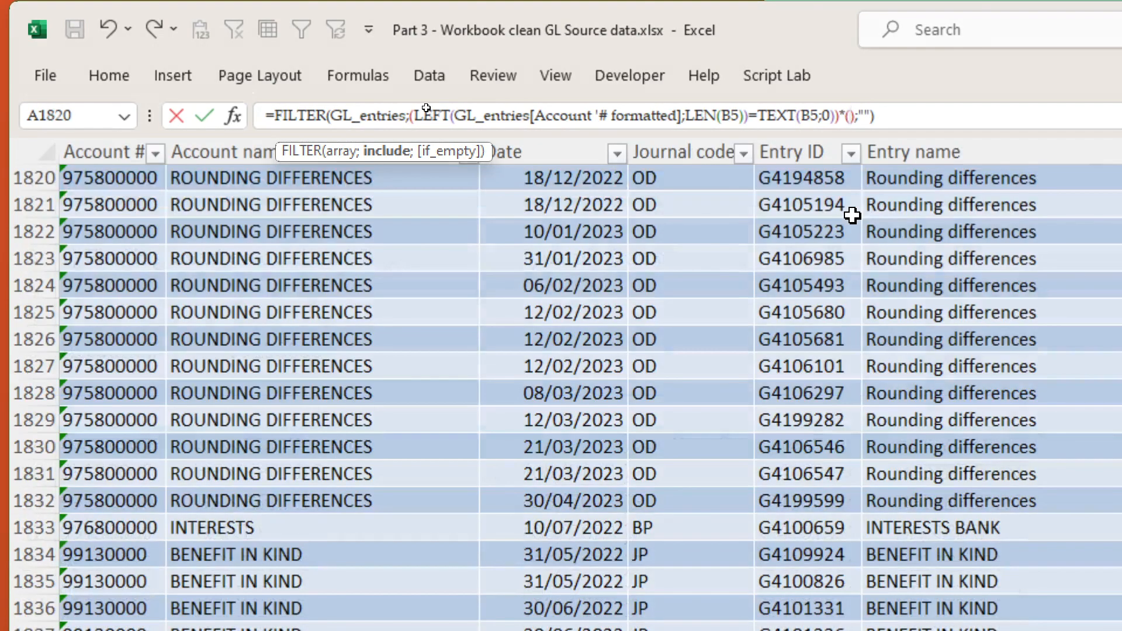
pyautogui.moveTo(852, 215); pyautogui.dragTo(848, 394)
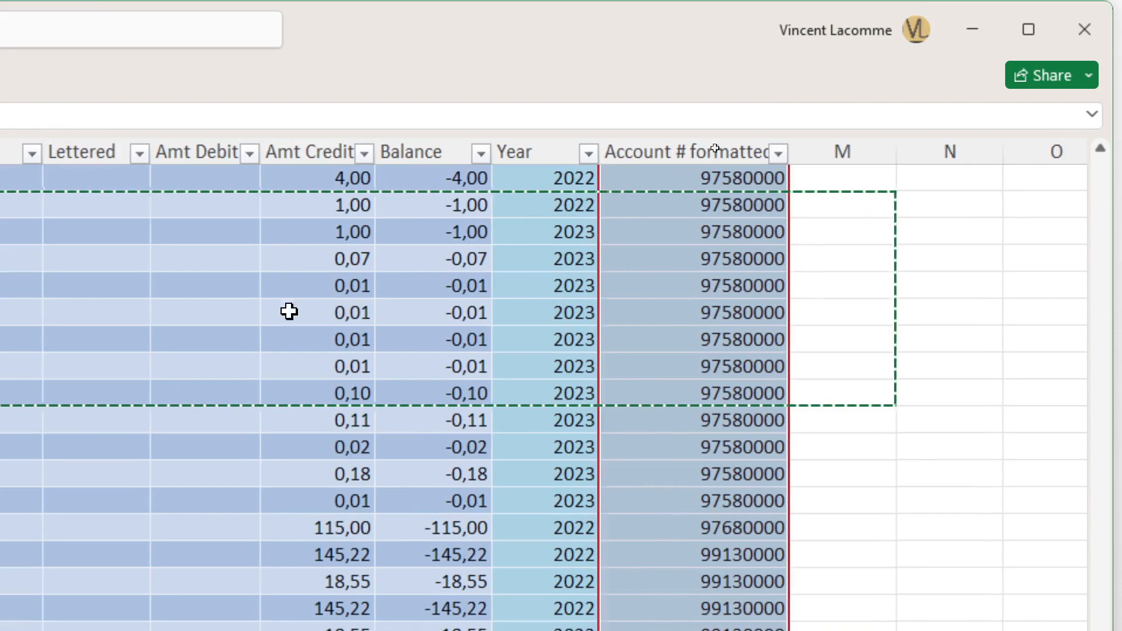
pyautogui.click(432, 204)
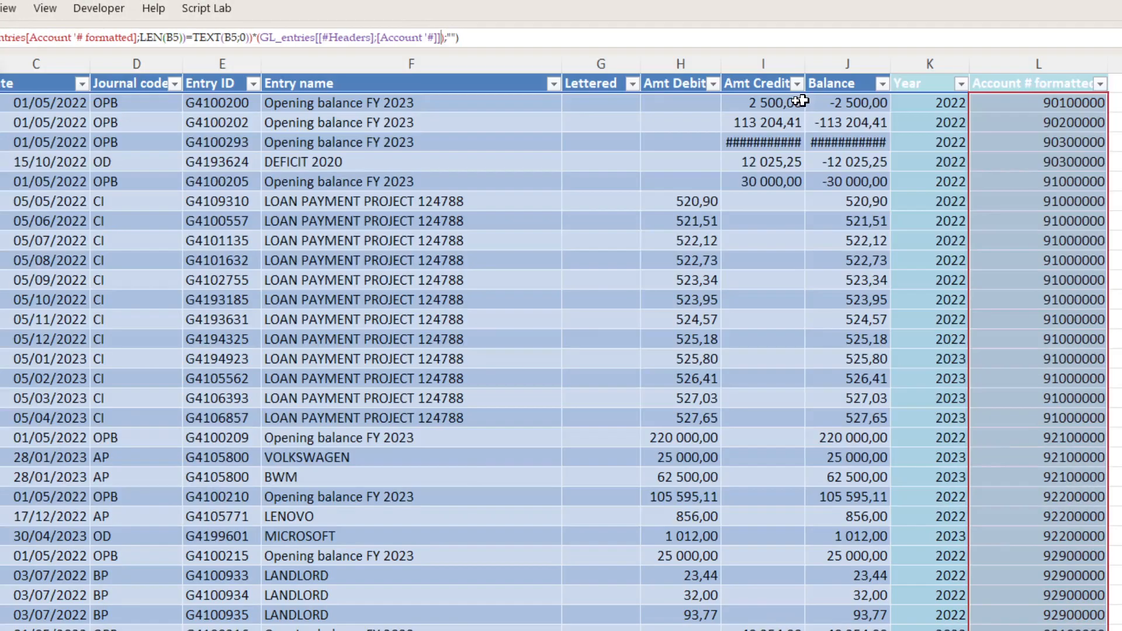
pyautogui.click(811, 100)
pyautogui.hotkey('ctrl', 'shift', 'Down')
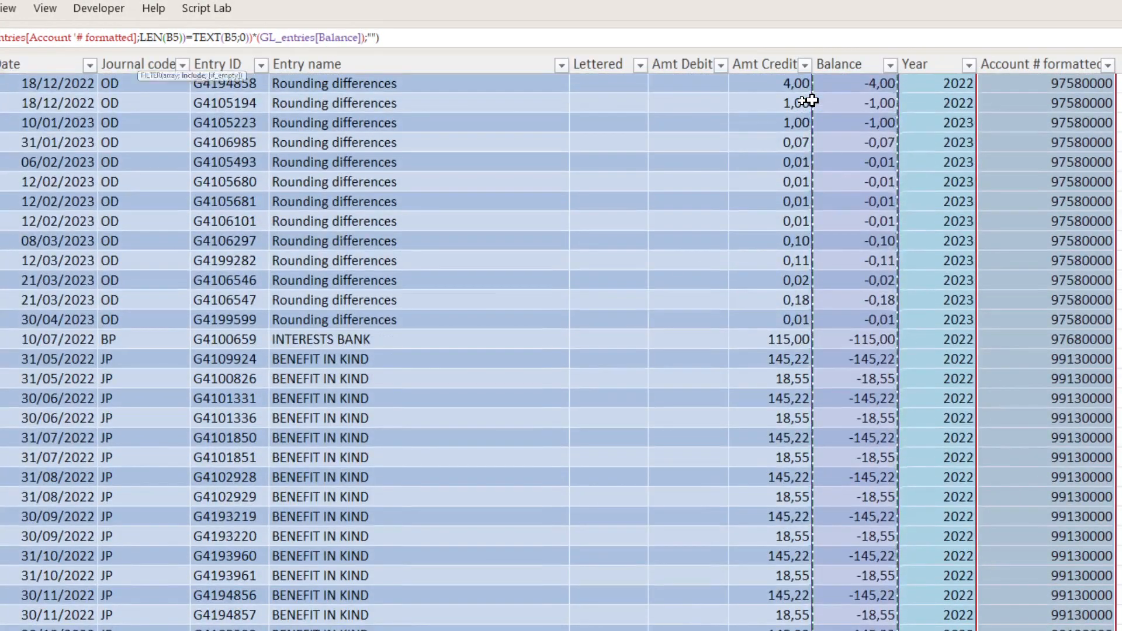
pyautogui.write('<0')
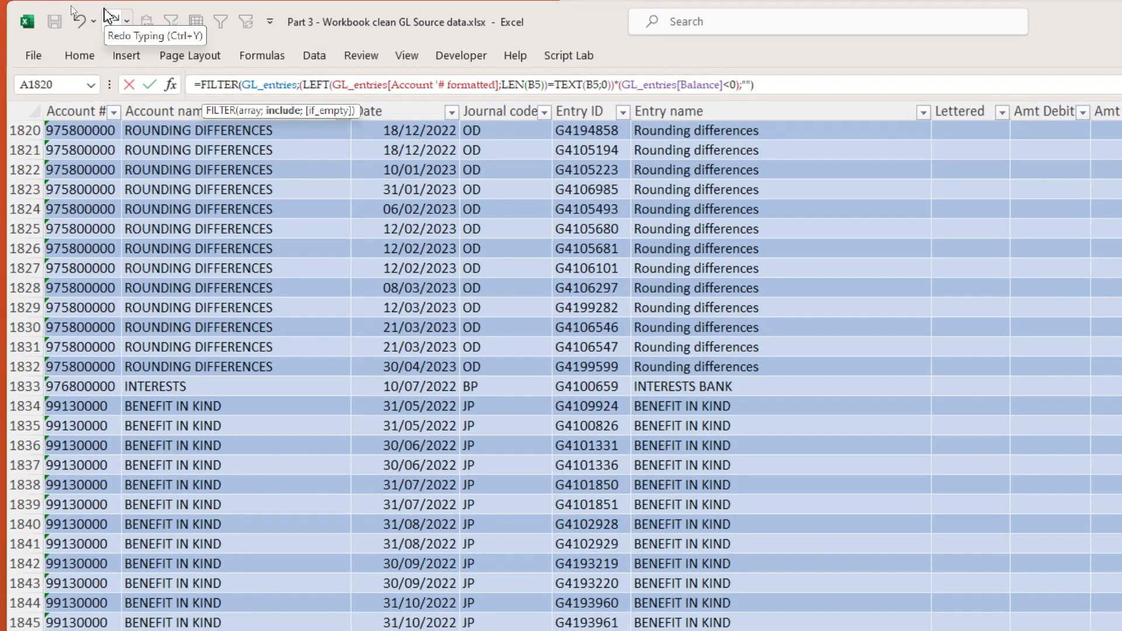
pyautogui.press('Return')
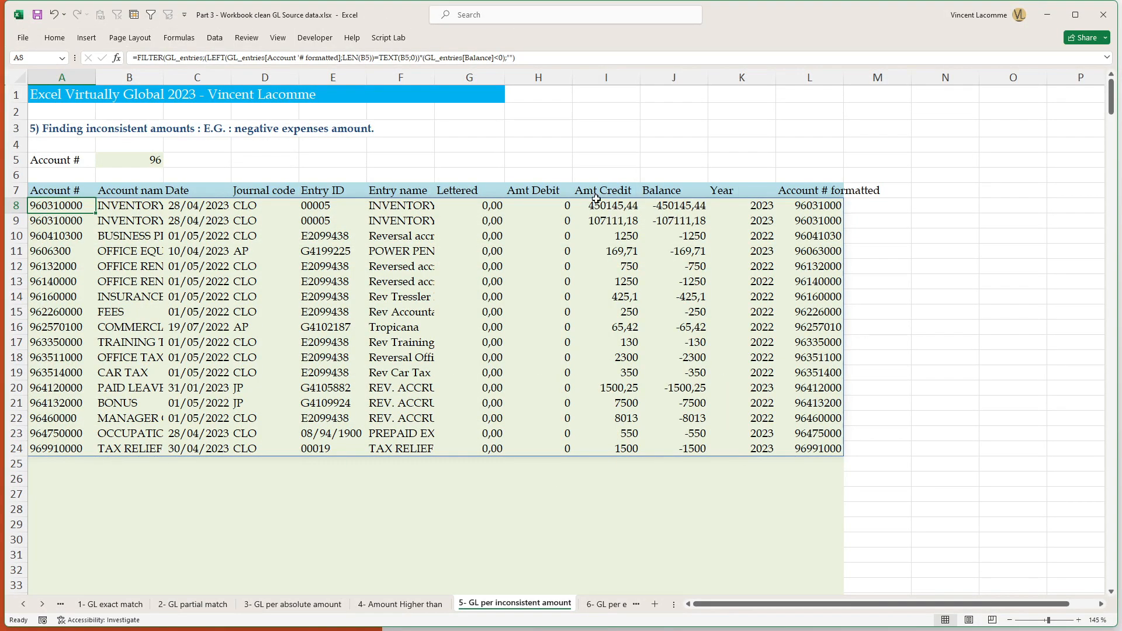
# Check the filtered credit amounts, try account number 97 in B5 and undo that change
pyautogui.moveTo(596, 201); pyautogui.dragTo(614, 461)
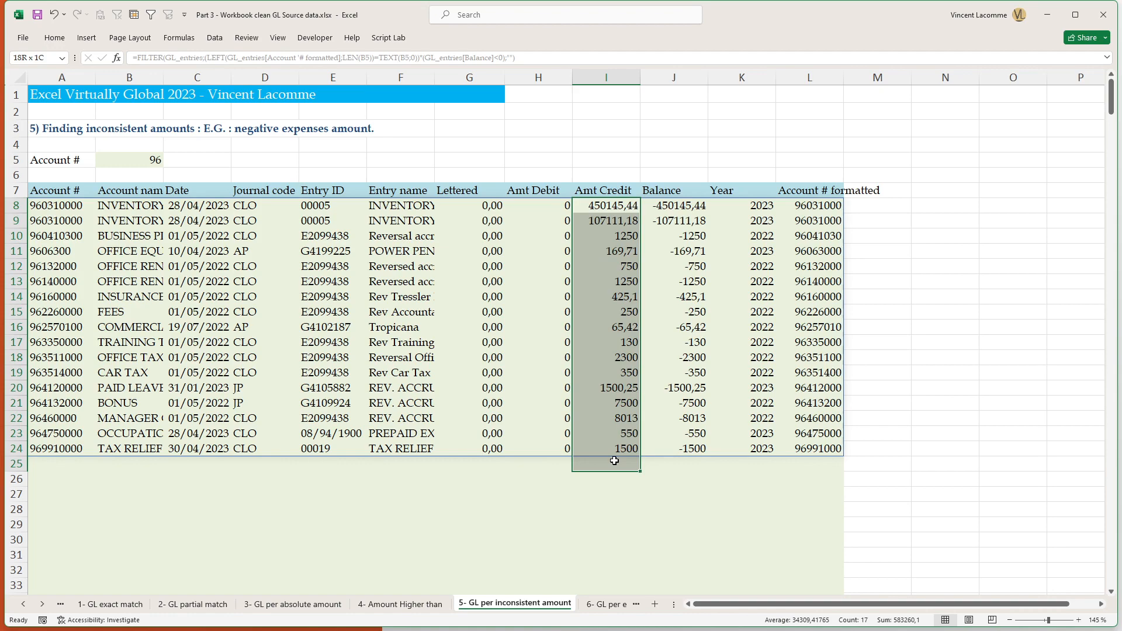
pyautogui.doubleClick(130, 164)
pyautogui.press('BackSpace')
pyautogui.write('7')
pyautogui.hotkey('ctrl', 'Return')
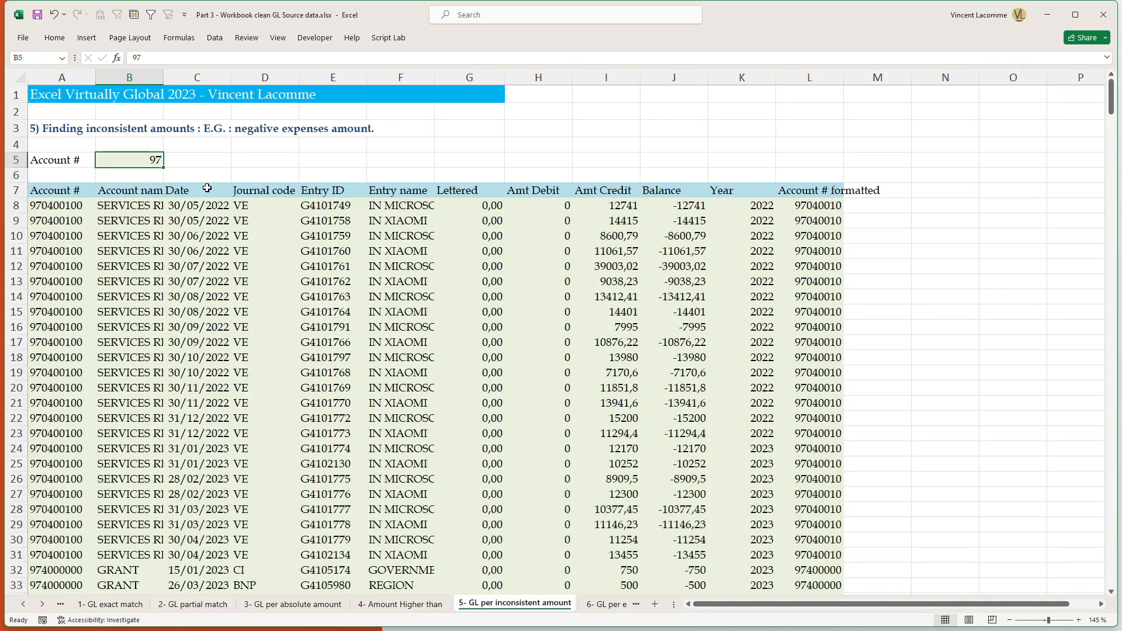
pyautogui.hotkey('ctrl', 'z')
pyautogui.press('Down')
pyautogui.press('Down')
pyautogui.press('Down')
pyautogui.press('Left')
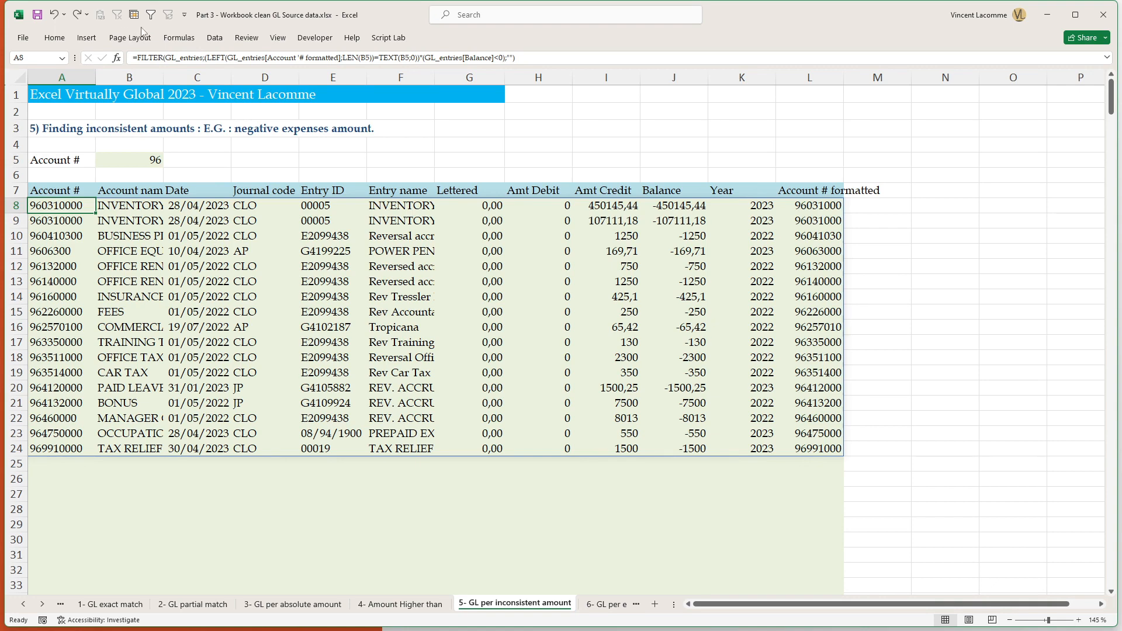
# Enter =FILTER(GL_entries[#Data];ISNUMBER(FIND($B$6;GL_entries[Entry name]))) in A9 of '6- GL per entry name'
pyautogui.hotkey('ctrl', 'pagedown')
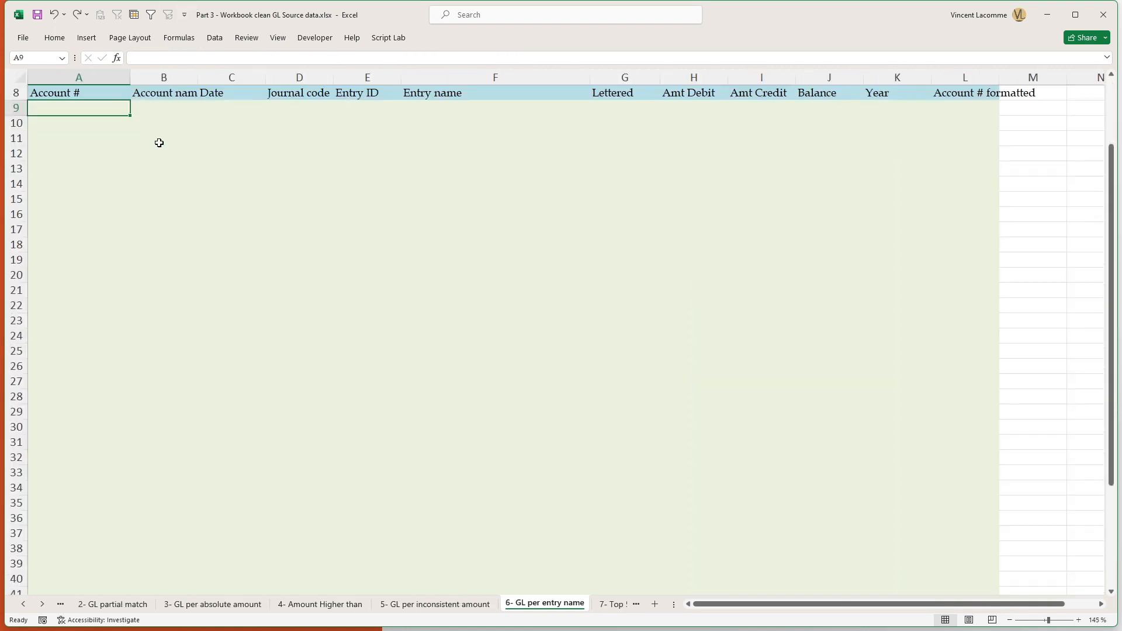
pyautogui.scroll(1, 85, 158)
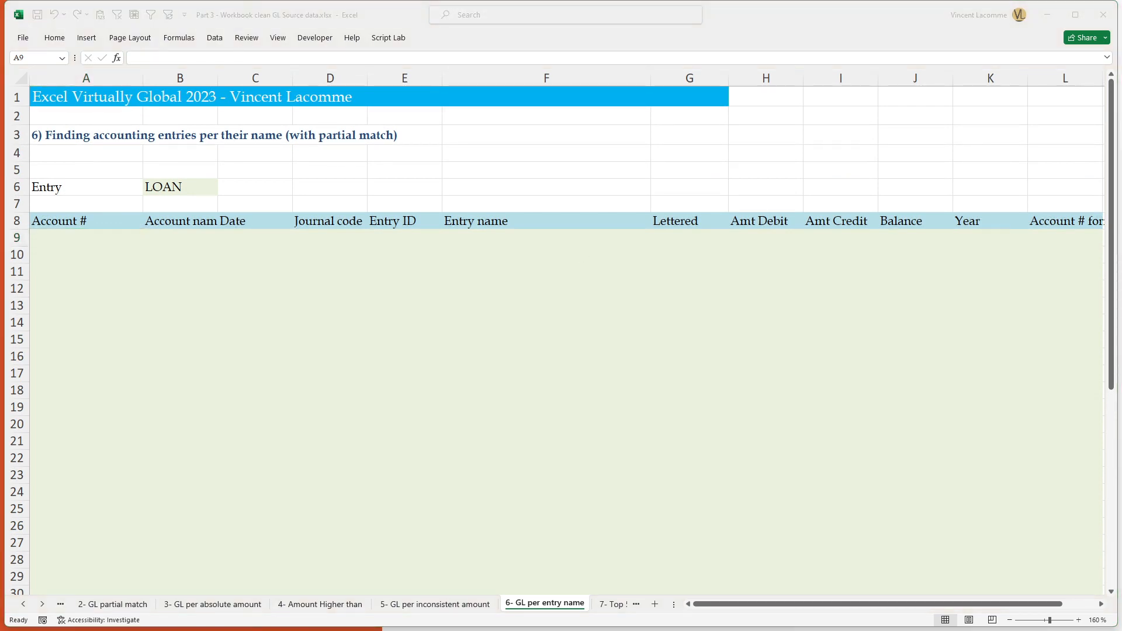
pyautogui.write('=FILTER(GL_entries[#Data];ISNUMBER(FIND($B$6;GL_entries[Entry name])))')
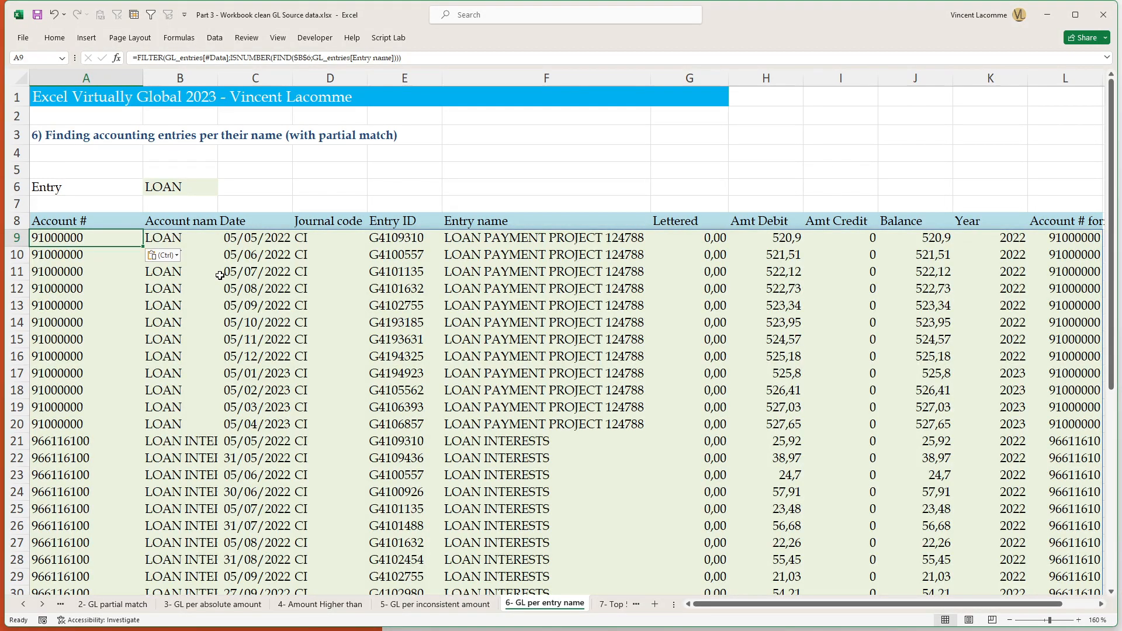
# Examine how the FIND, ISNUMBER and FILTER functions are nested in the A9 formula
pyautogui.press('F2')
pyautogui.press('Escape')
pyautogui.click(323, 58)
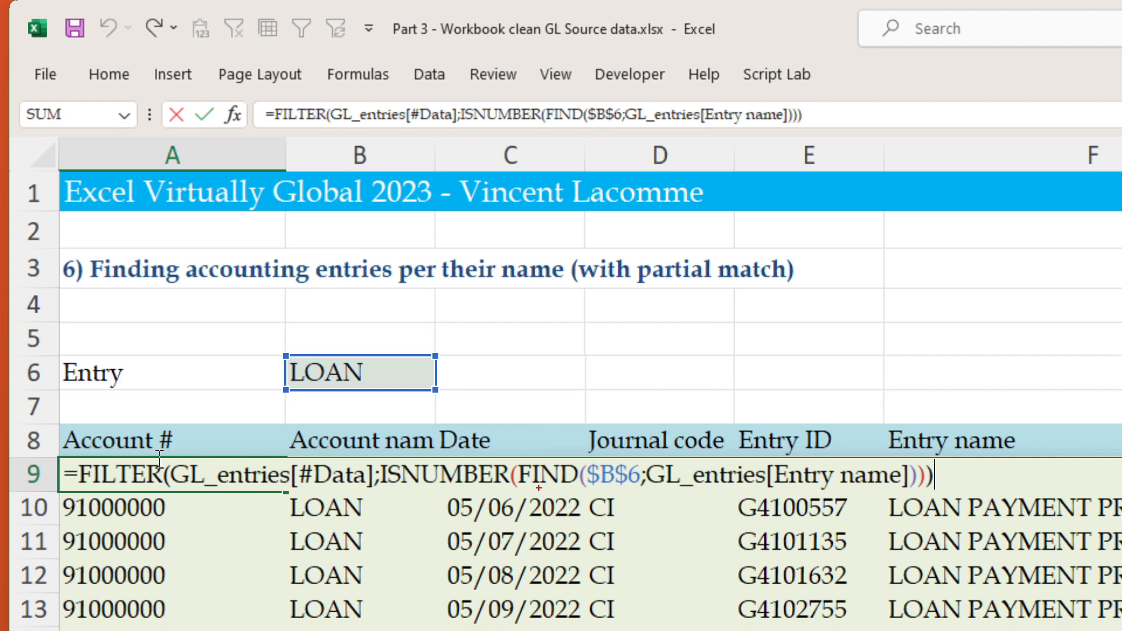
pyautogui.moveTo(525, 451)
pyautogui.mouseDown()
pyautogui.moveTo(517, 496)
pyautogui.moveTo(575, 503)
pyautogui.moveTo(519, 443)
pyautogui.mouseUp()
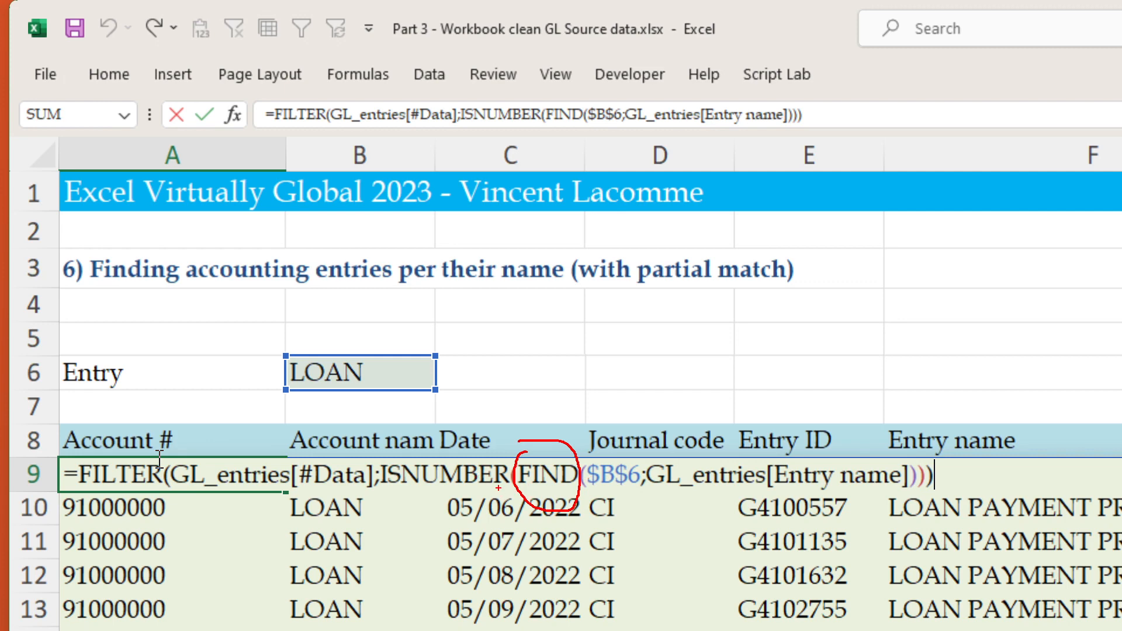
pyautogui.moveTo(514, 457)
pyautogui.mouseDown()
pyautogui.moveTo(516, 485)
pyautogui.moveTo(615, 500)
pyautogui.moveTo(916, 497)
pyautogui.mouseUp()
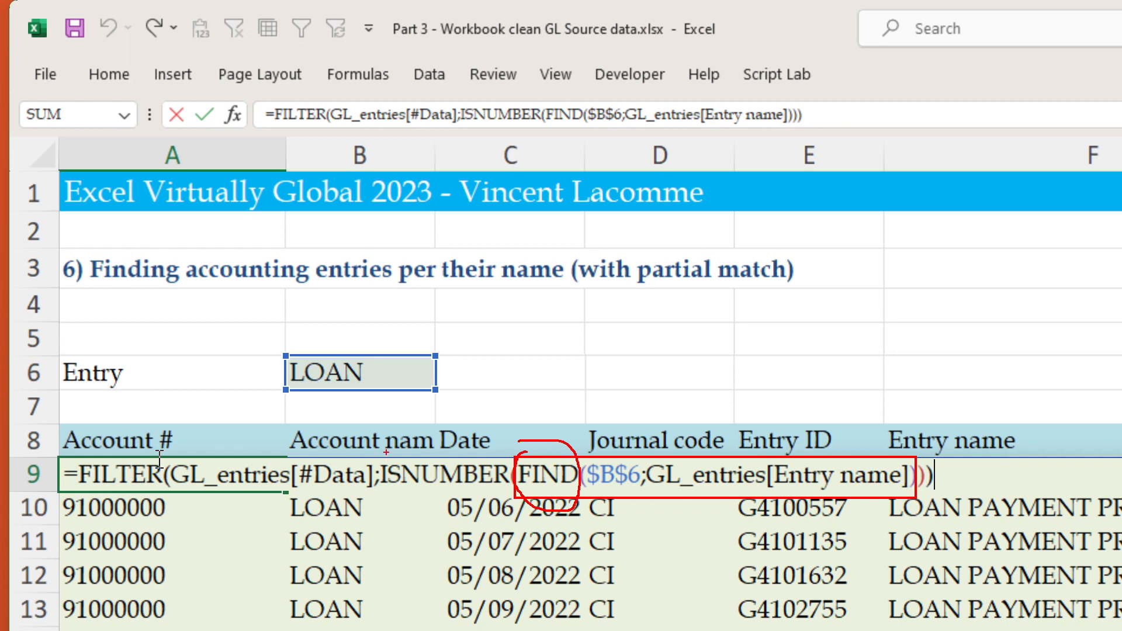
pyautogui.moveTo(376, 450)
pyautogui.mouseDown()
pyautogui.moveTo(939, 545)
pyautogui.moveTo(918, 501)
pyautogui.mouseUp()
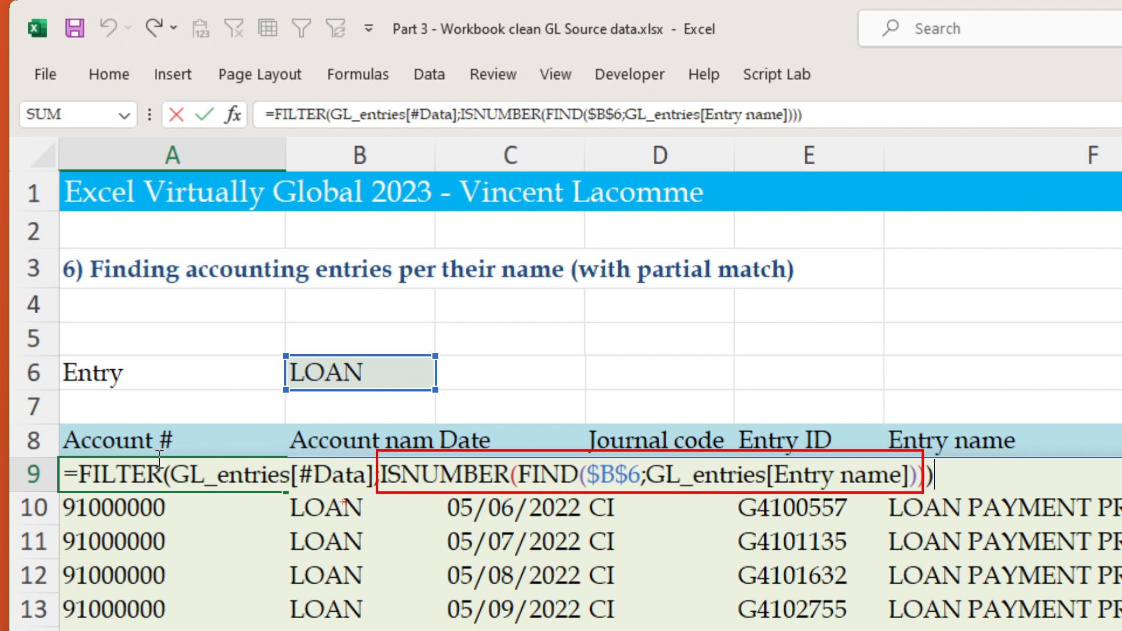
pyautogui.moveTo(101, 443)
pyautogui.mouseDown()
pyautogui.moveTo(137, 496)
pyautogui.moveTo(188, 485)
pyautogui.mouseUp()
pyautogui.press('e')
pyautogui.hotkey('ctrl', 'Return')
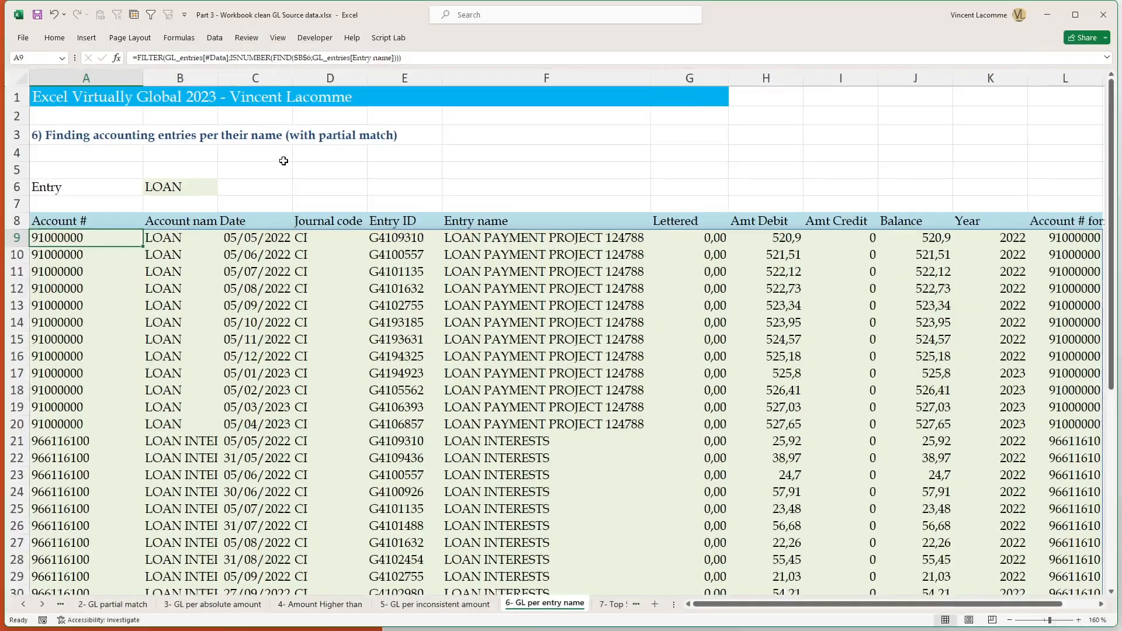
# Look through the entries matching LOAN and set the entry search text in B6 to LOAN PAY
pyautogui.click(643, 531)
pyautogui.scroll(-7, 651, 523)
pyautogui.scroll(7, 526, 368)
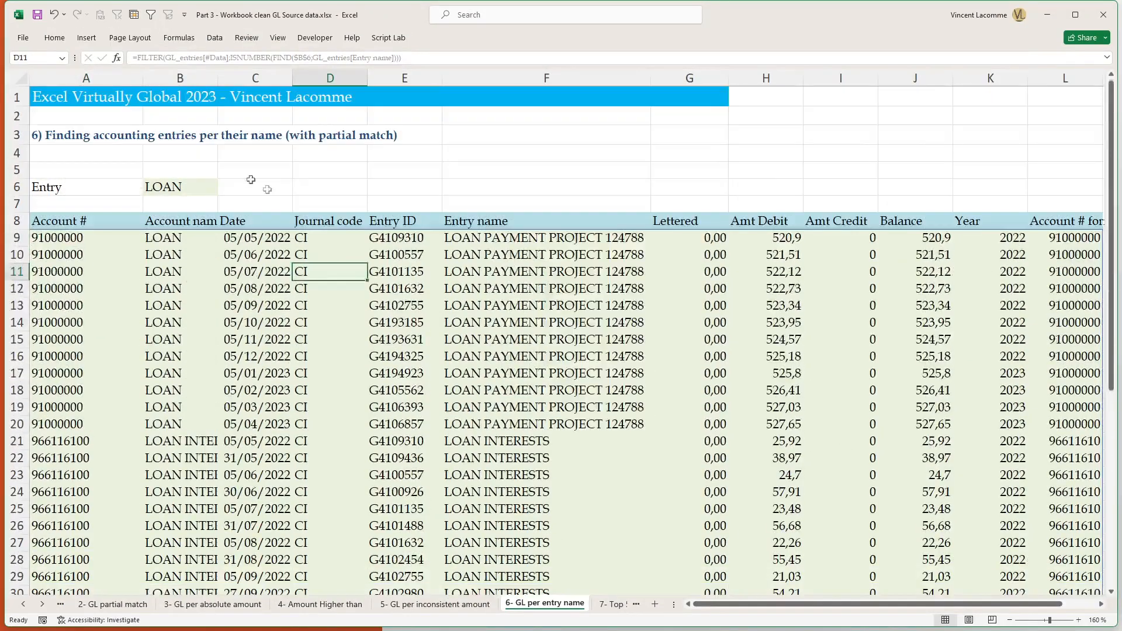
pyautogui.doubleClick(184, 187)
pyautogui.write('PAY')
pyautogui.press('Return')
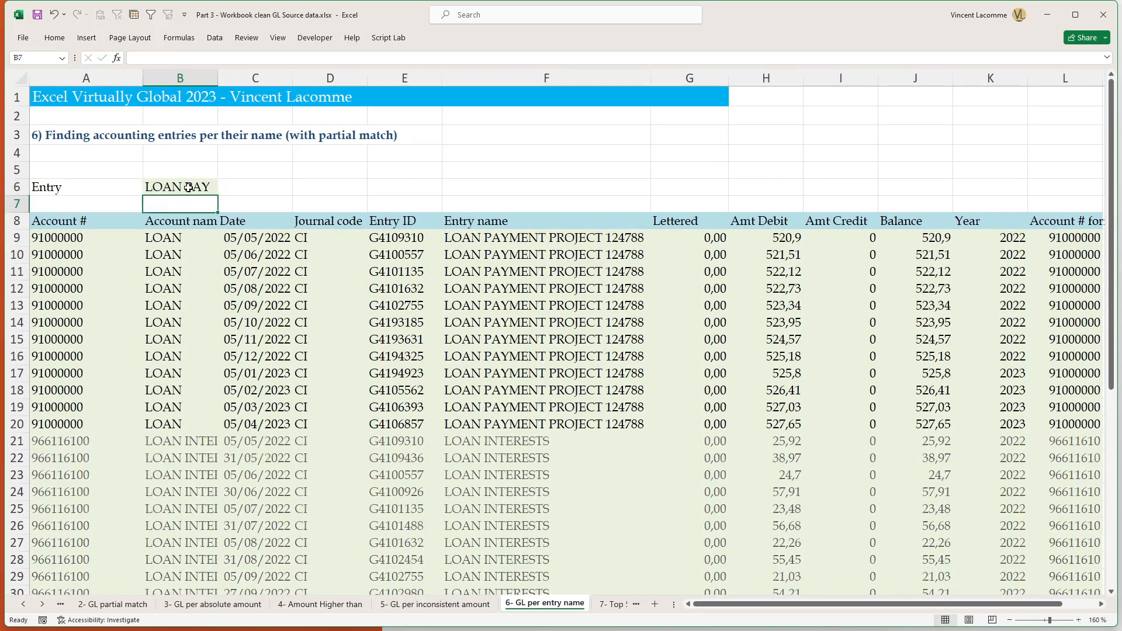
# Set the entry search text in B6 to LOAN INT and look through the matching entries
pyautogui.press('Up')
pyautogui.press('F2')
pyautogui.press('BackSpace')
pyautogui.press('BackSpace')
pyautogui.press('BackSpace')
pyautogui.write('INT')
pyautogui.press('Return')
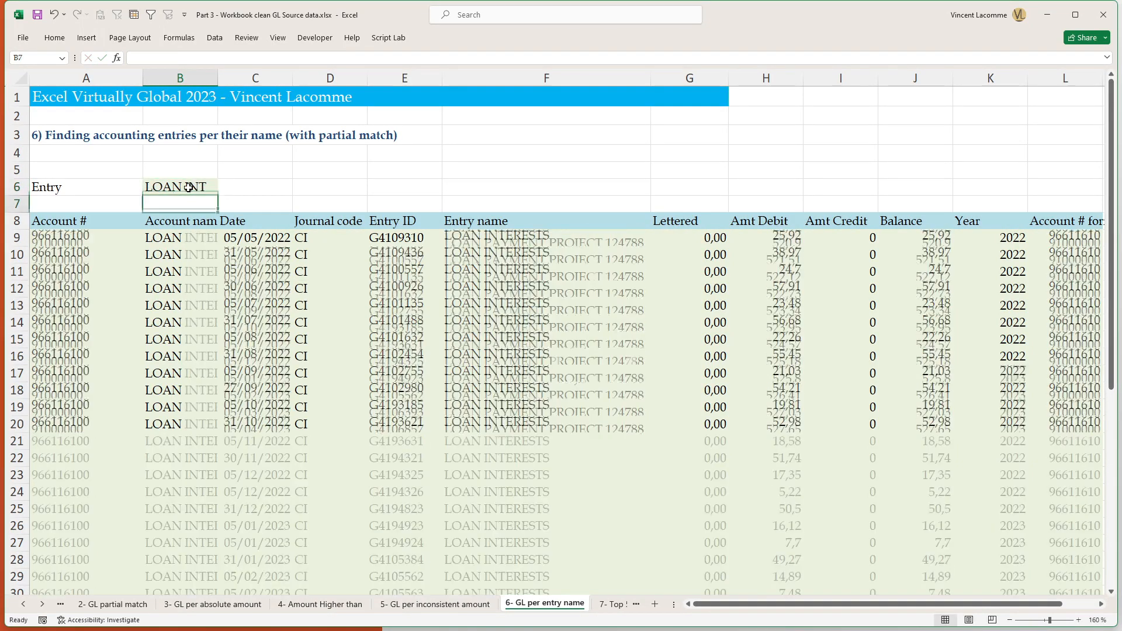
pyautogui.scroll(-4, 308, 298)
pyautogui.scroll(4, 308, 298)
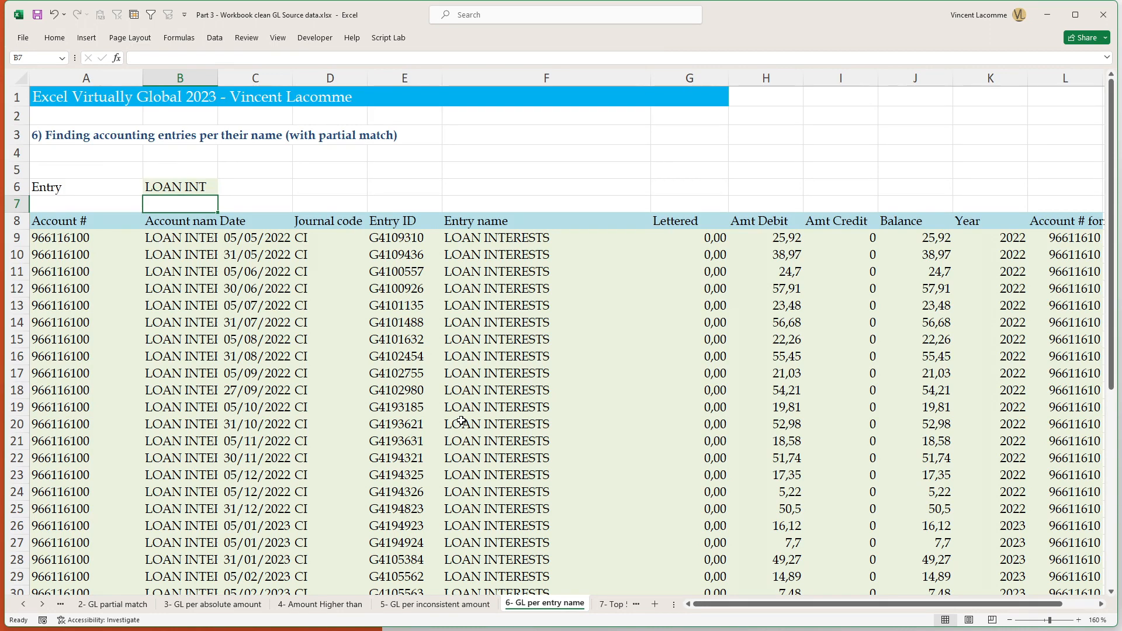
# Examine how the LARGE formula in F5 of '7- Top 5 amount' uses the Balance column and the top count in B6
pyautogui.hotkey('ctrl', 'pagedown')
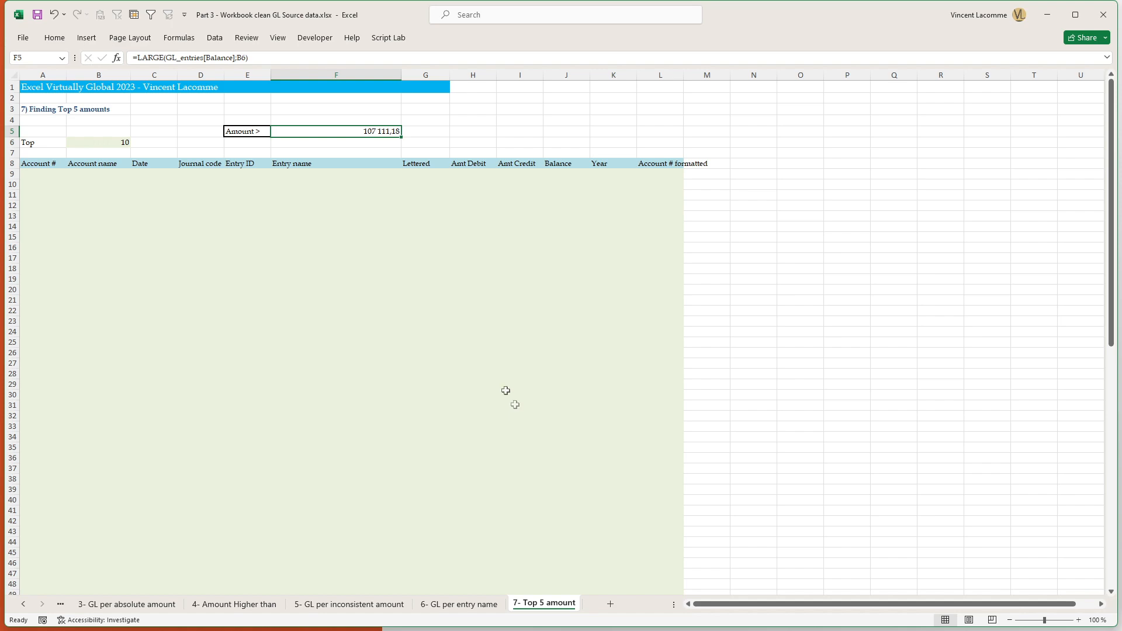
pyautogui.click(63, 177)
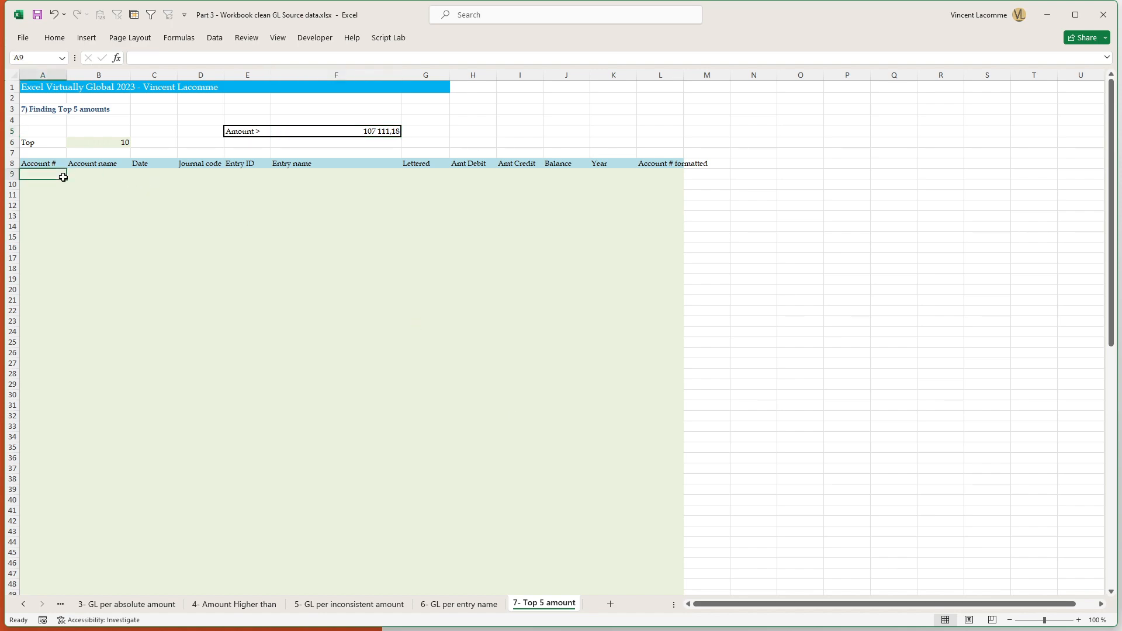
pyautogui.click(363, 132)
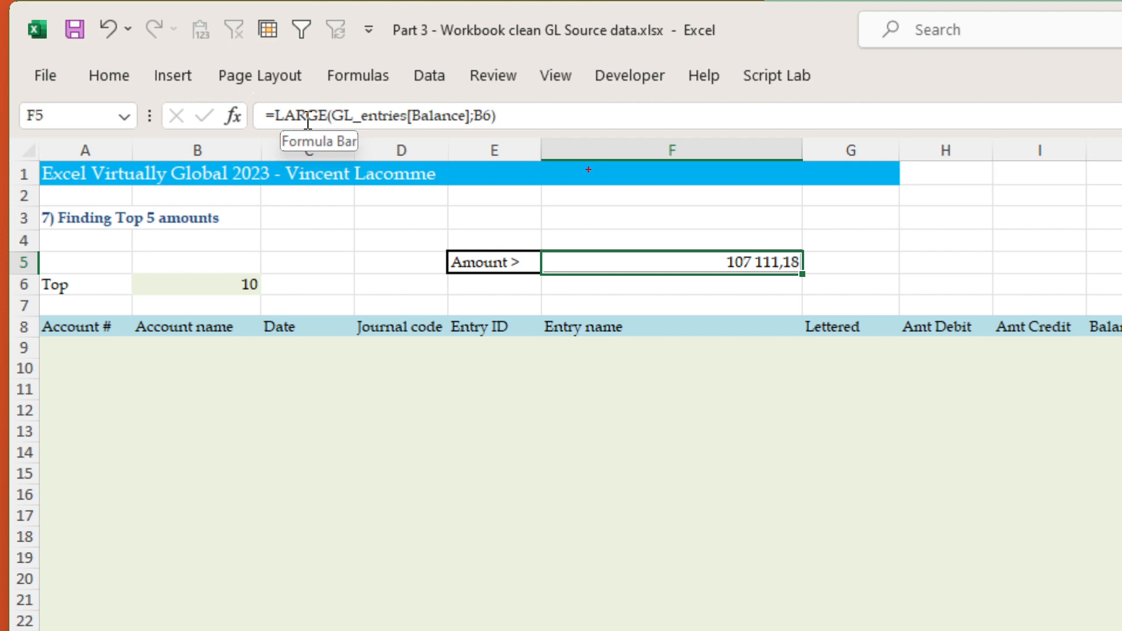
pyautogui.moveTo(478, 125)
pyautogui.mouseDown()
pyautogui.moveTo(414, 181)
pyautogui.moveTo(260, 273)
pyautogui.moveTo(279, 274)
pyautogui.mouseUp()
pyautogui.moveTo(342, 103)
pyautogui.mouseDown()
pyautogui.moveTo(331, 110)
pyautogui.moveTo(397, 141)
pyautogui.moveTo(478, 90)
pyautogui.moveTo(315, 95)
pyautogui.mouseUp()
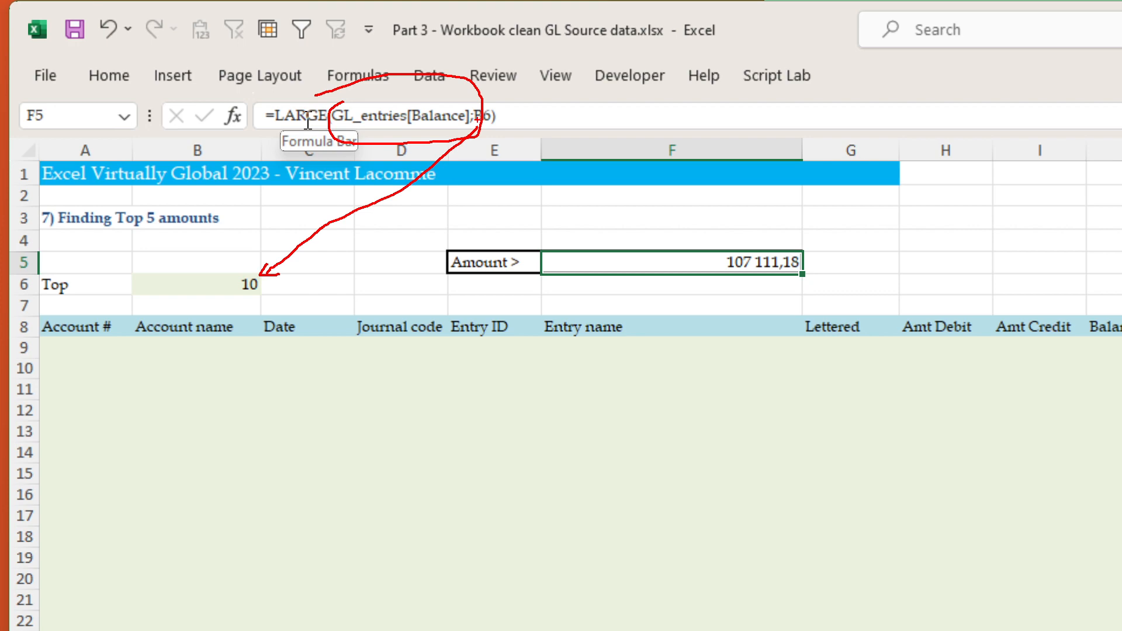
pyautogui.press('Escape')
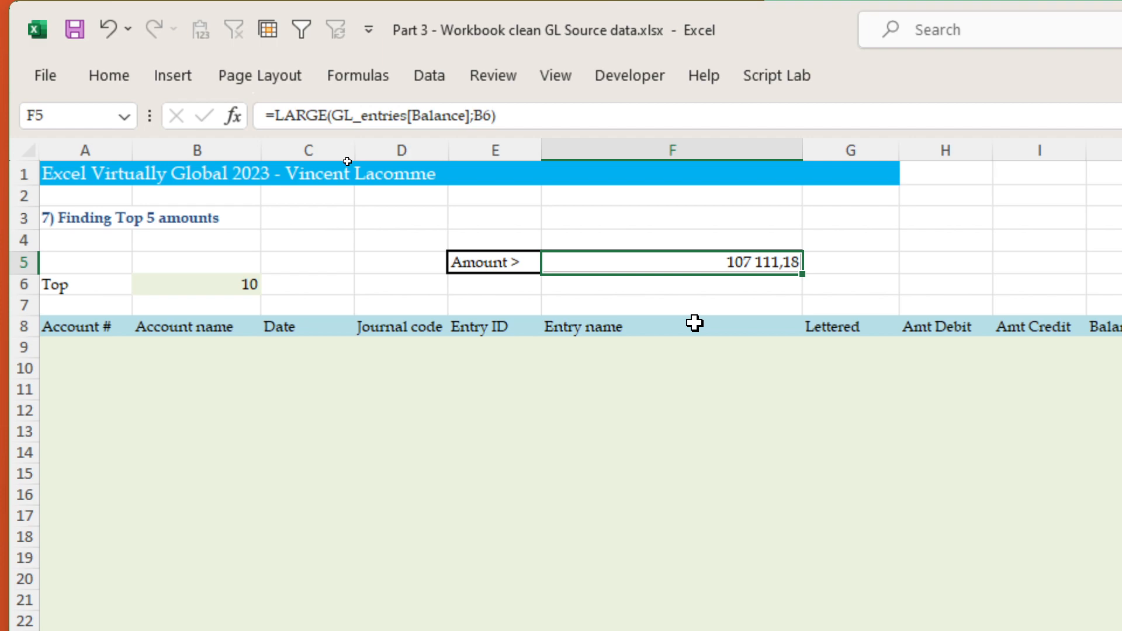
# Enter =FILTER(GL_entries;GL_entries[Balance]>LARGE(GL_entries[Balance];B6)) in A9 of '7- Top 5 amount'
pyautogui.click(81, 346)
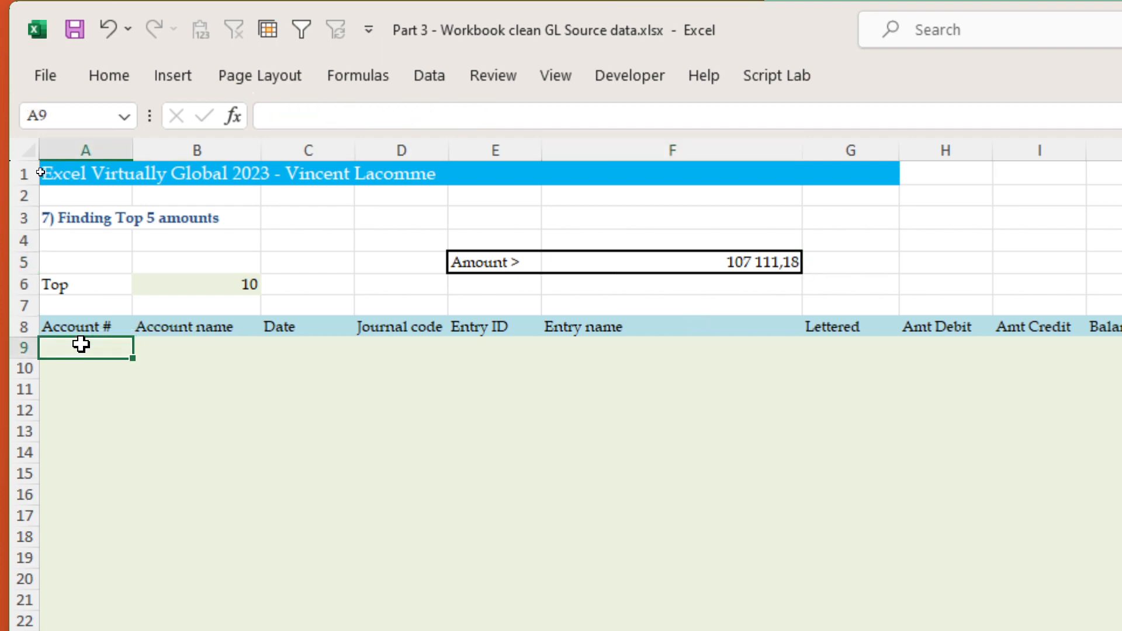
pyautogui.write('=FILTER(')
pyautogui.hotkey('ctrl', 'pageup')
pyautogui.hotkey('ctrl', 'pageup')
pyautogui.hotkey('ctrl', 'pageup')
pyautogui.hotkey('ctrl', 'pageup')
pyautogui.hotkey('ctrl', 'pageup')
pyautogui.hotkey('ctrl', 'pageup')
pyautogui.hotkey('ctrl', 'pageup')
pyautogui.click(362, 238)
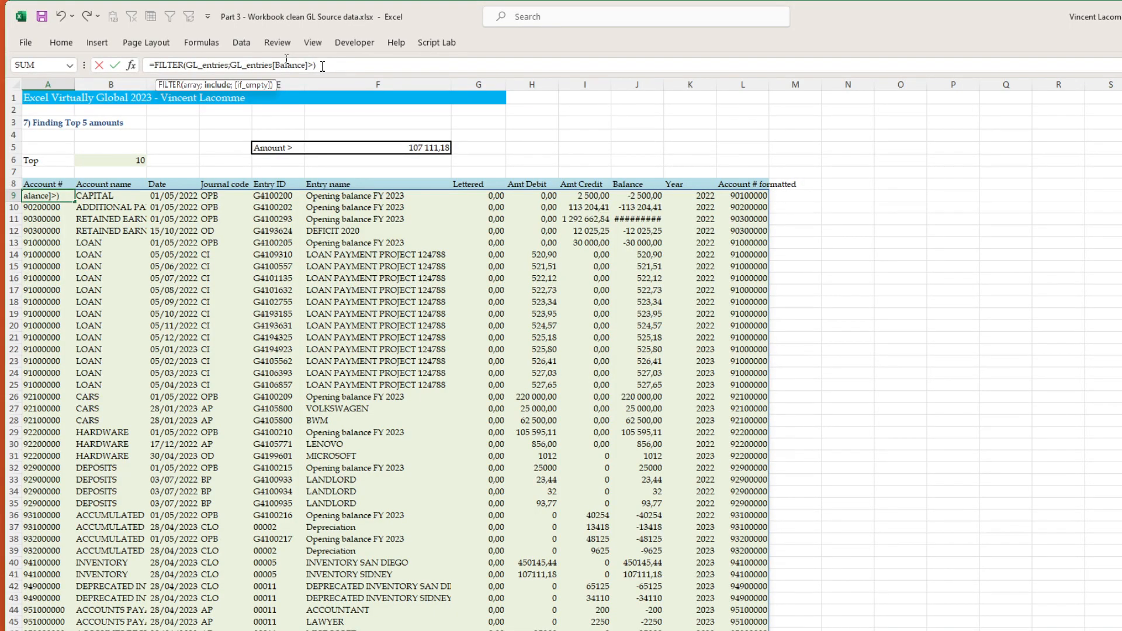
pyautogui.click(413, 148)
pyautogui.press('Return')
# Set the top count in B6 to 5
pyautogui.click(100, 161)
pyautogui.write('5')
pyautogui.hotkey('ctrl', 'Return')
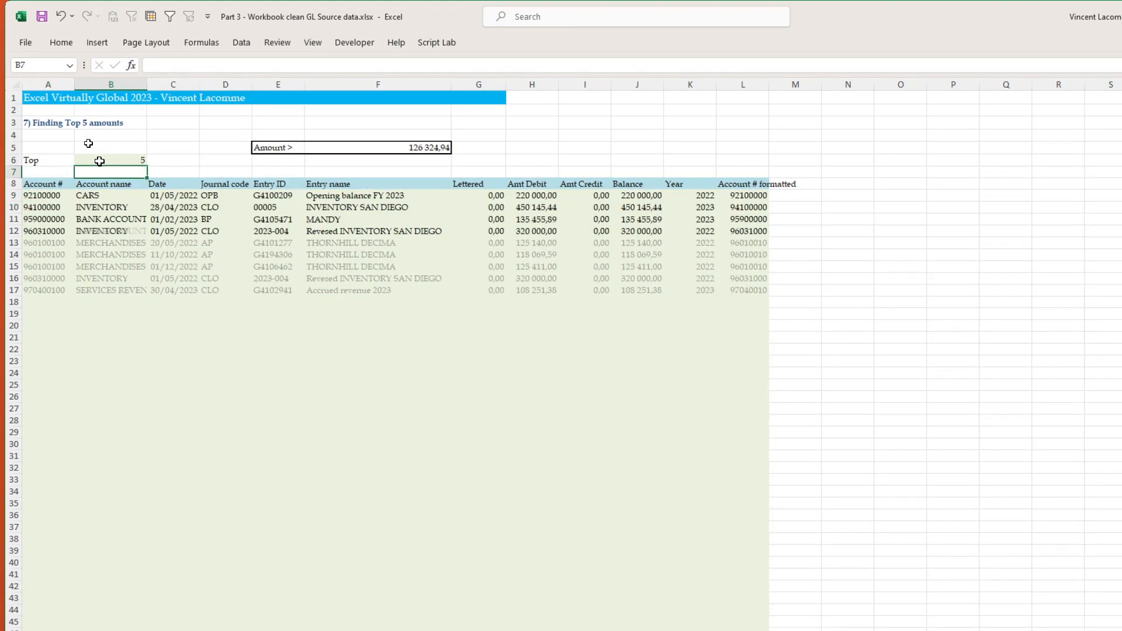
# Set the top count in B6 to 25 and select A9 to view its FILTER formula
pyautogui.write('25')
pyautogui.press('Return')
pyautogui.press('Down')
pyautogui.press('Down')
pyautogui.press('Left')
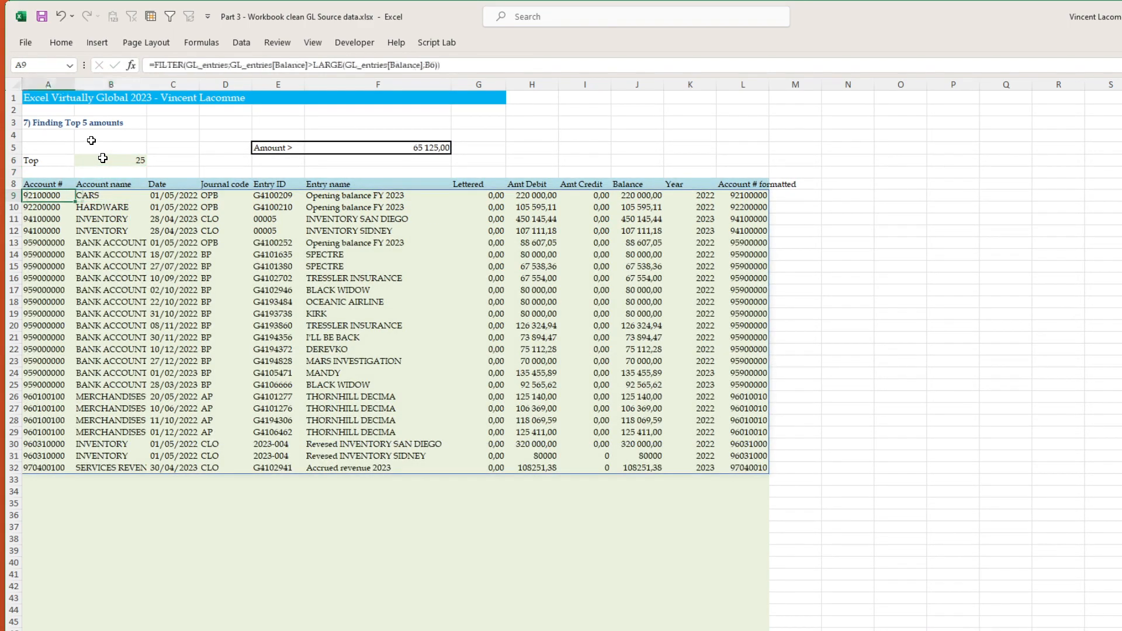